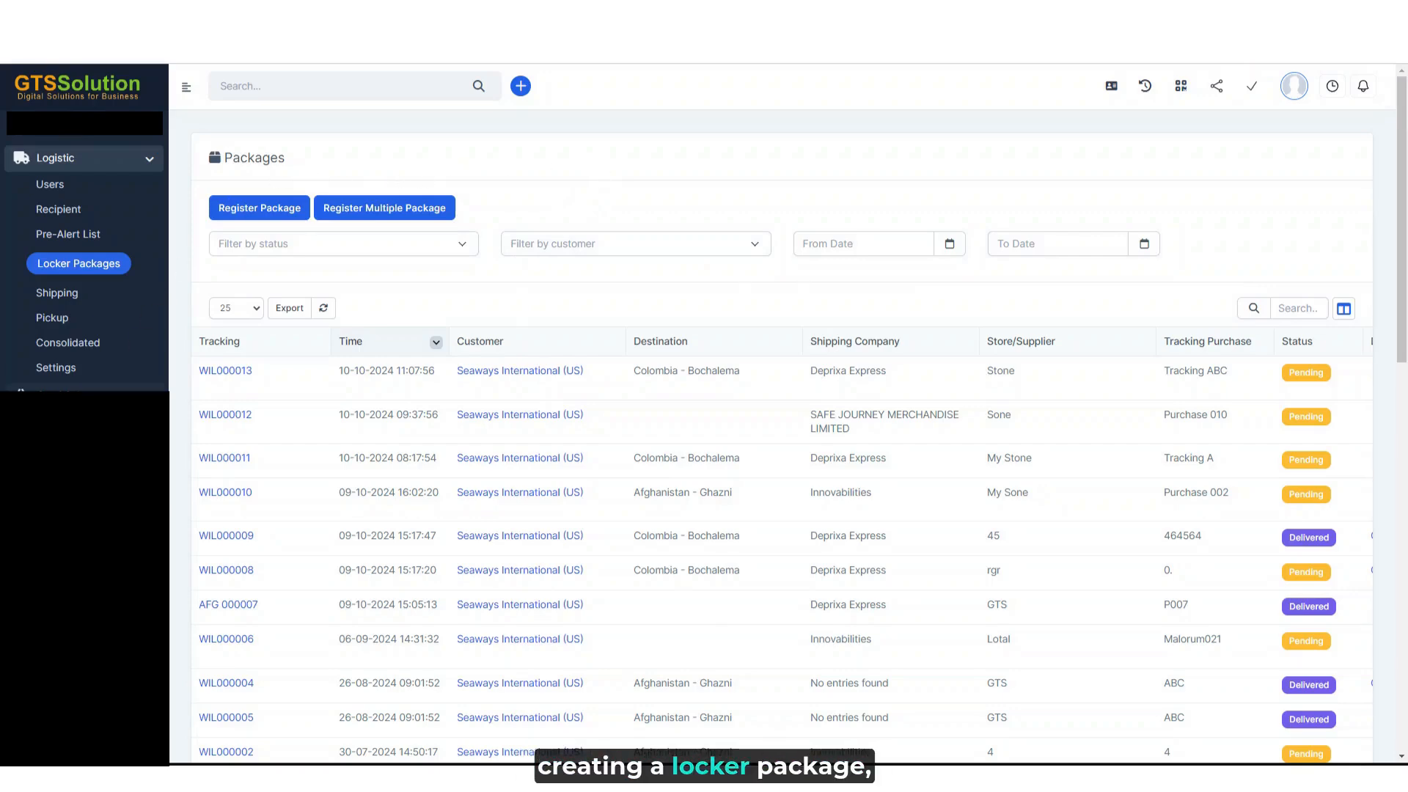
- Examine the logistic tax and fee settings, including minimum tax cost, declared tax, insurance, customs duties, volume percentage, weight value and unit options
left_click(85, 376)
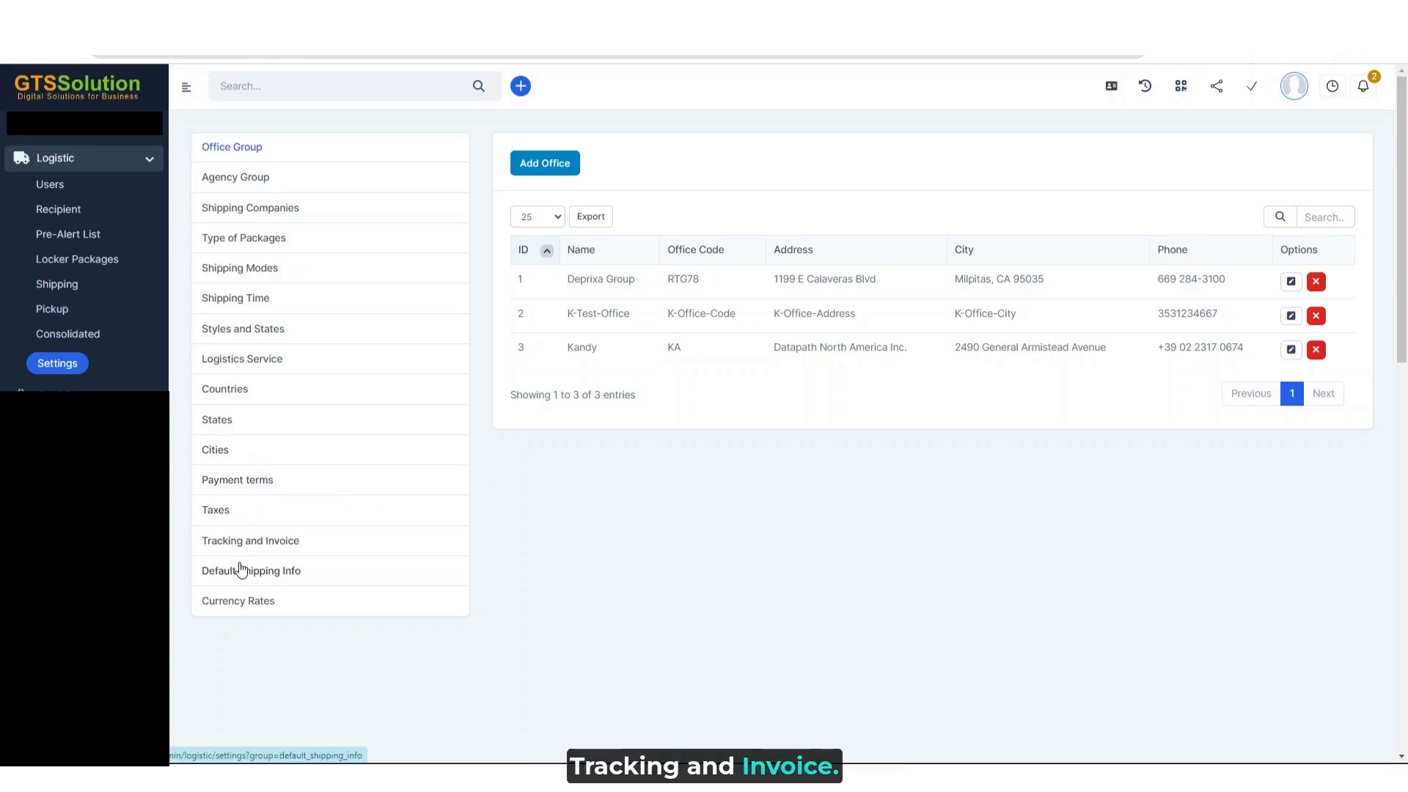
left_click(227, 511)
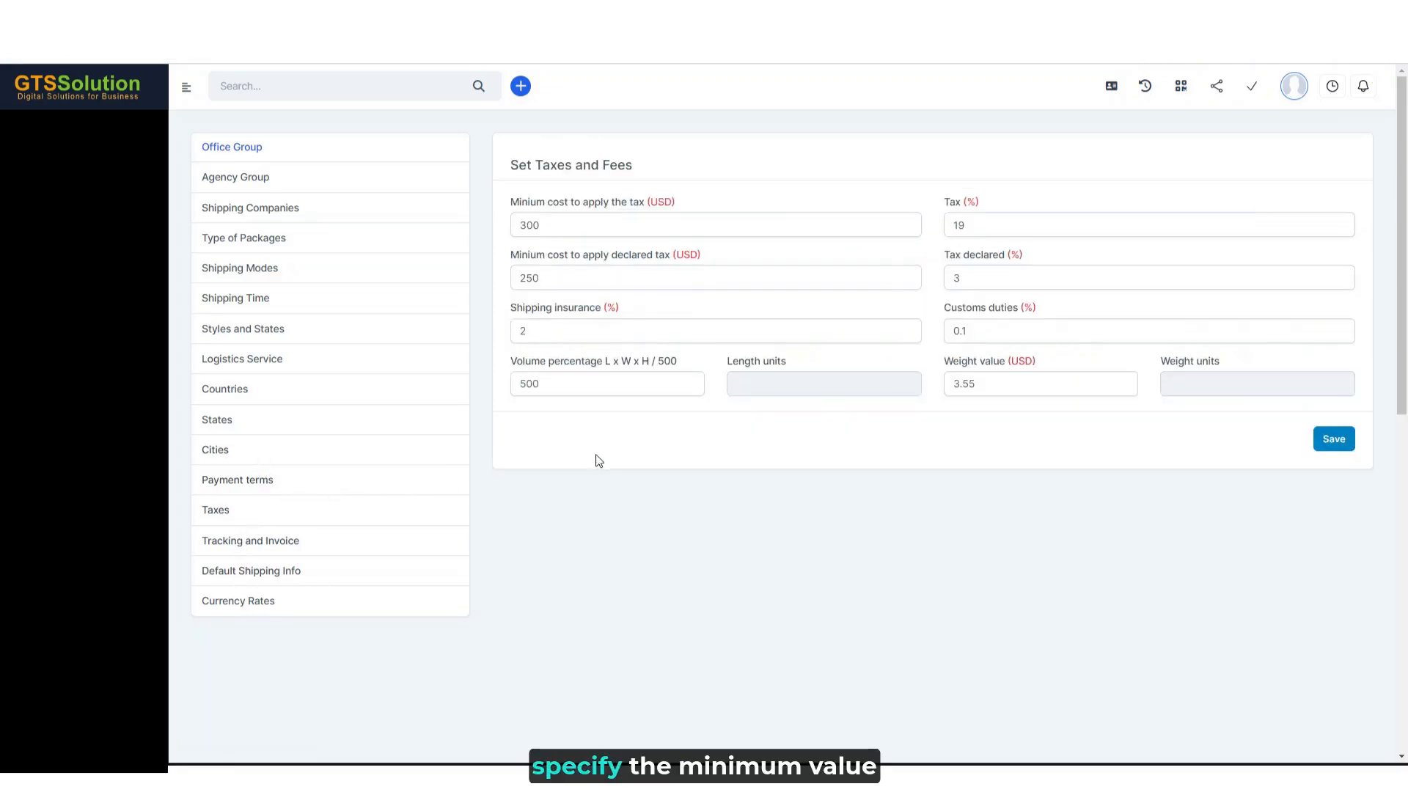
left_click(578, 227)
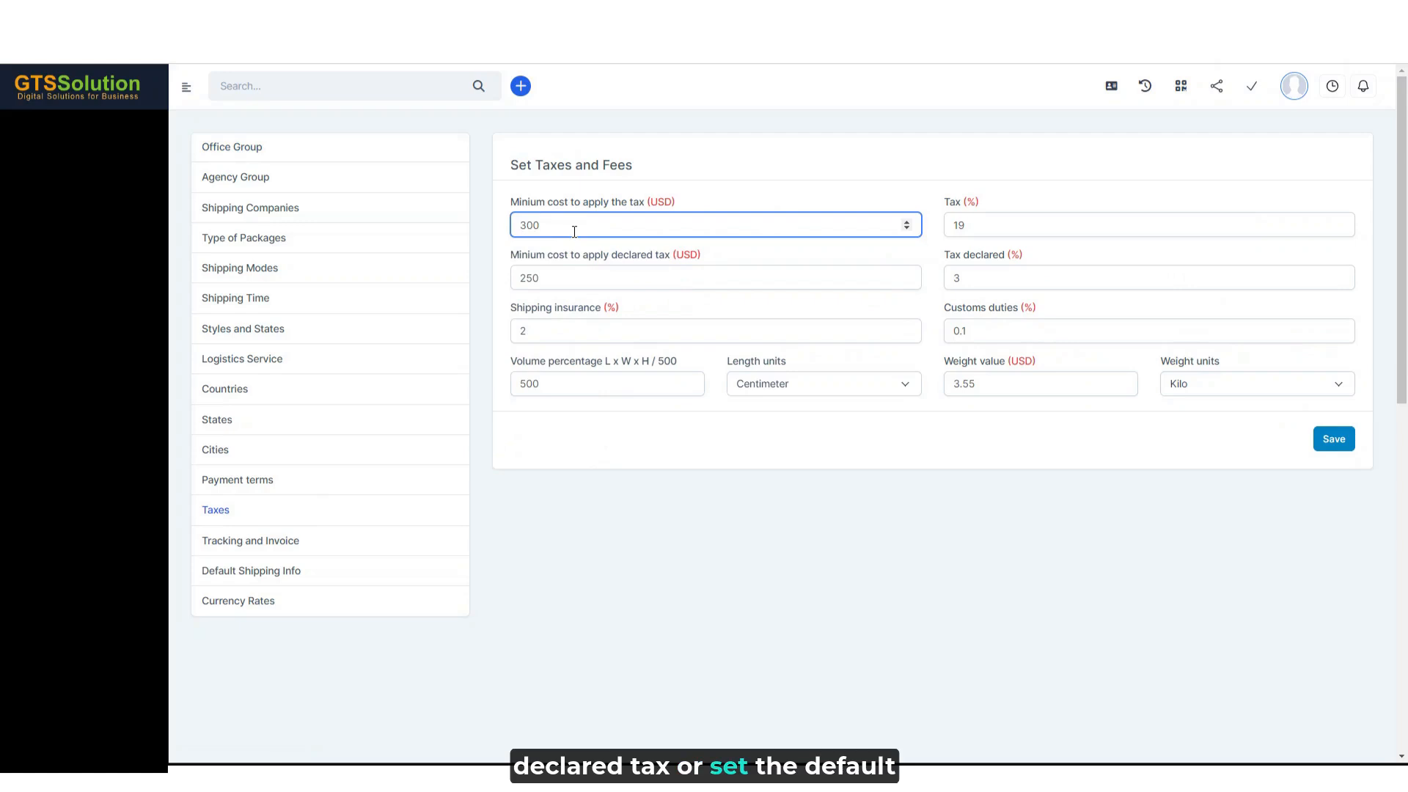
left_click(1018, 280)
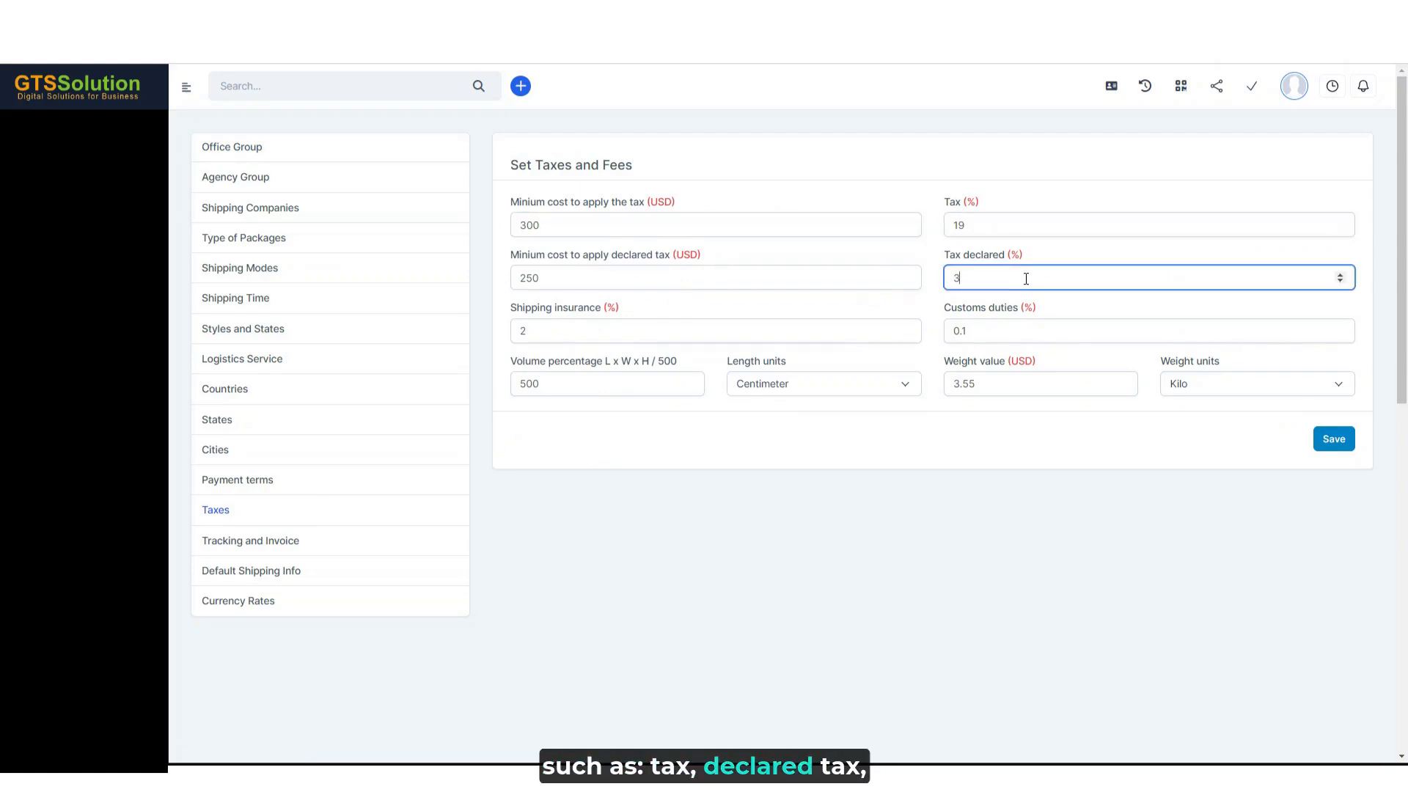
left_click(583, 330)
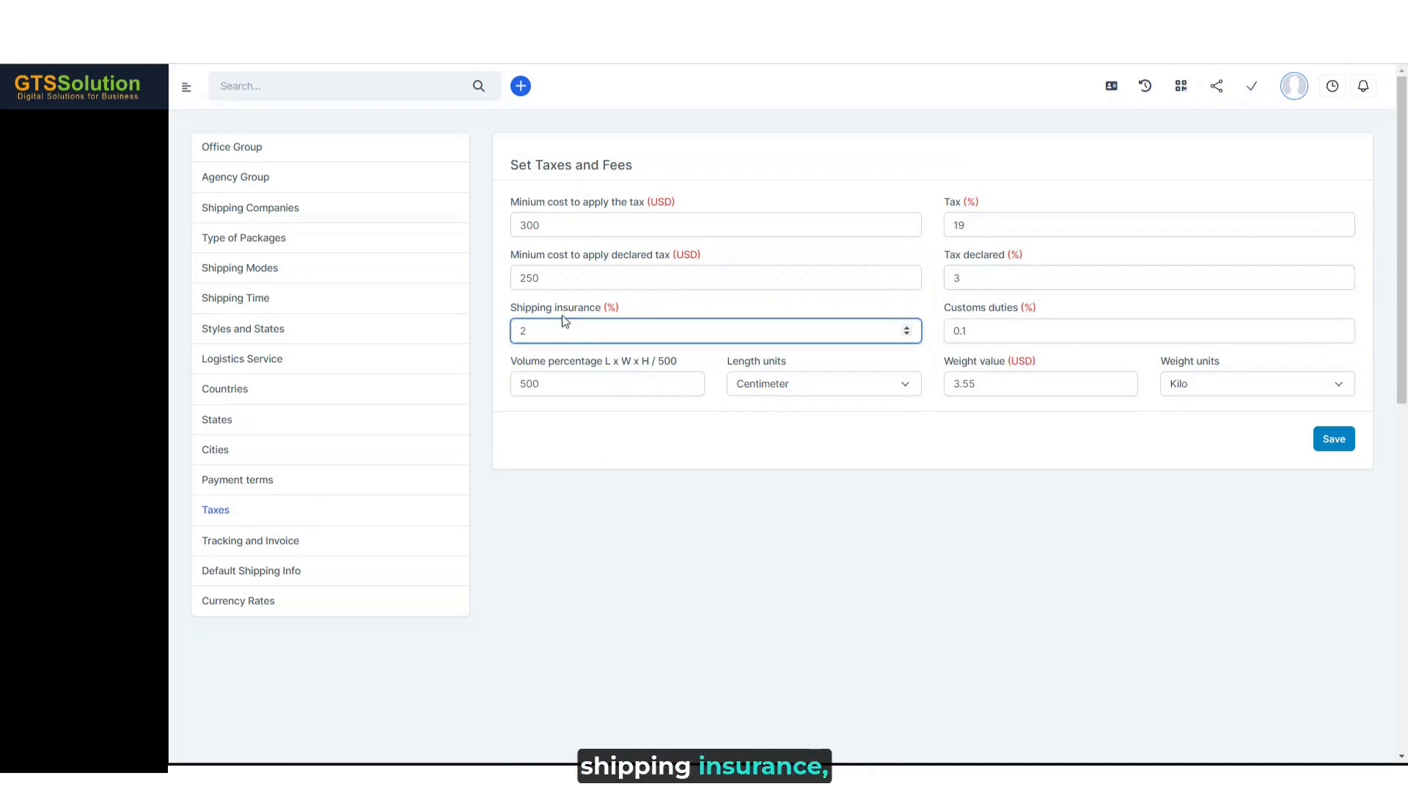
left_click(1017, 333)
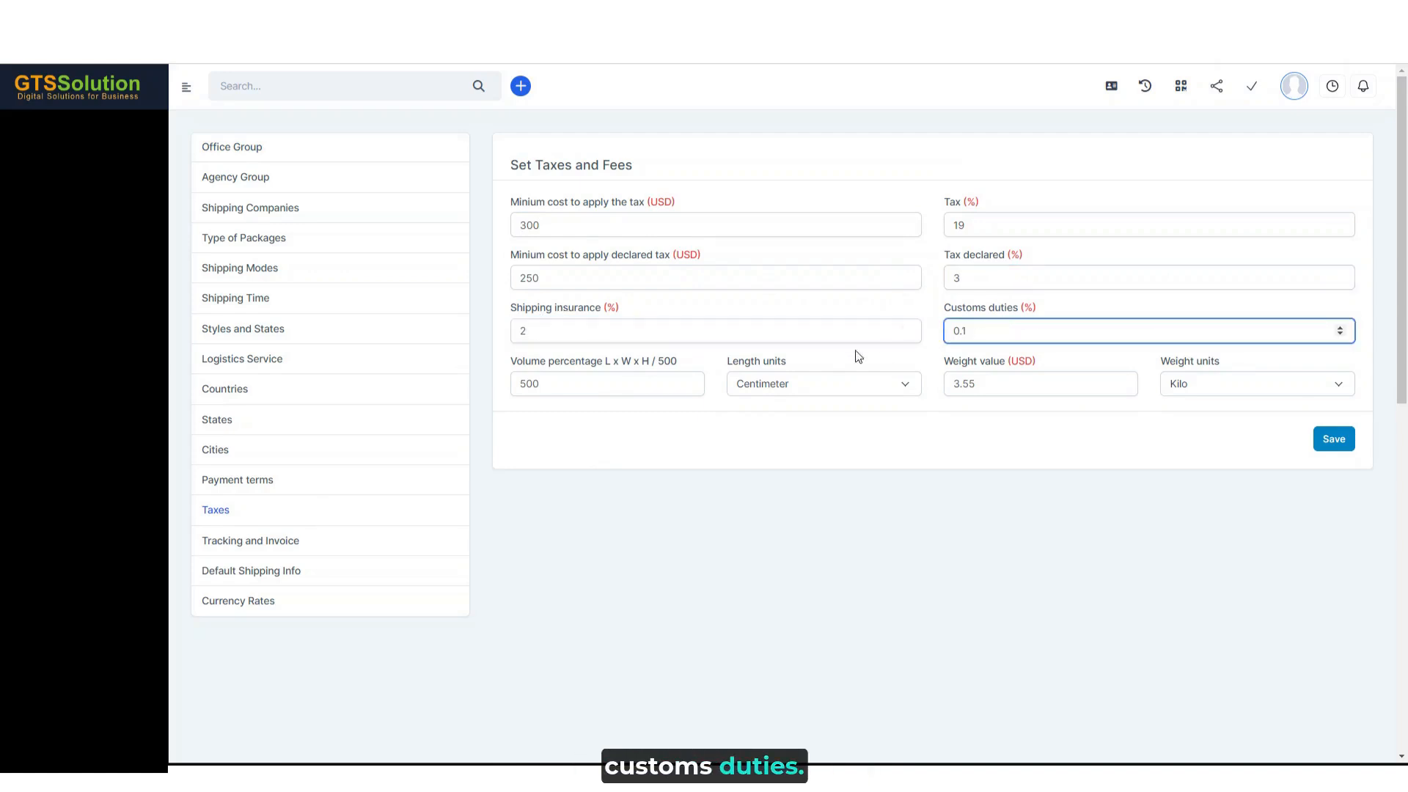
left_click(564, 378)
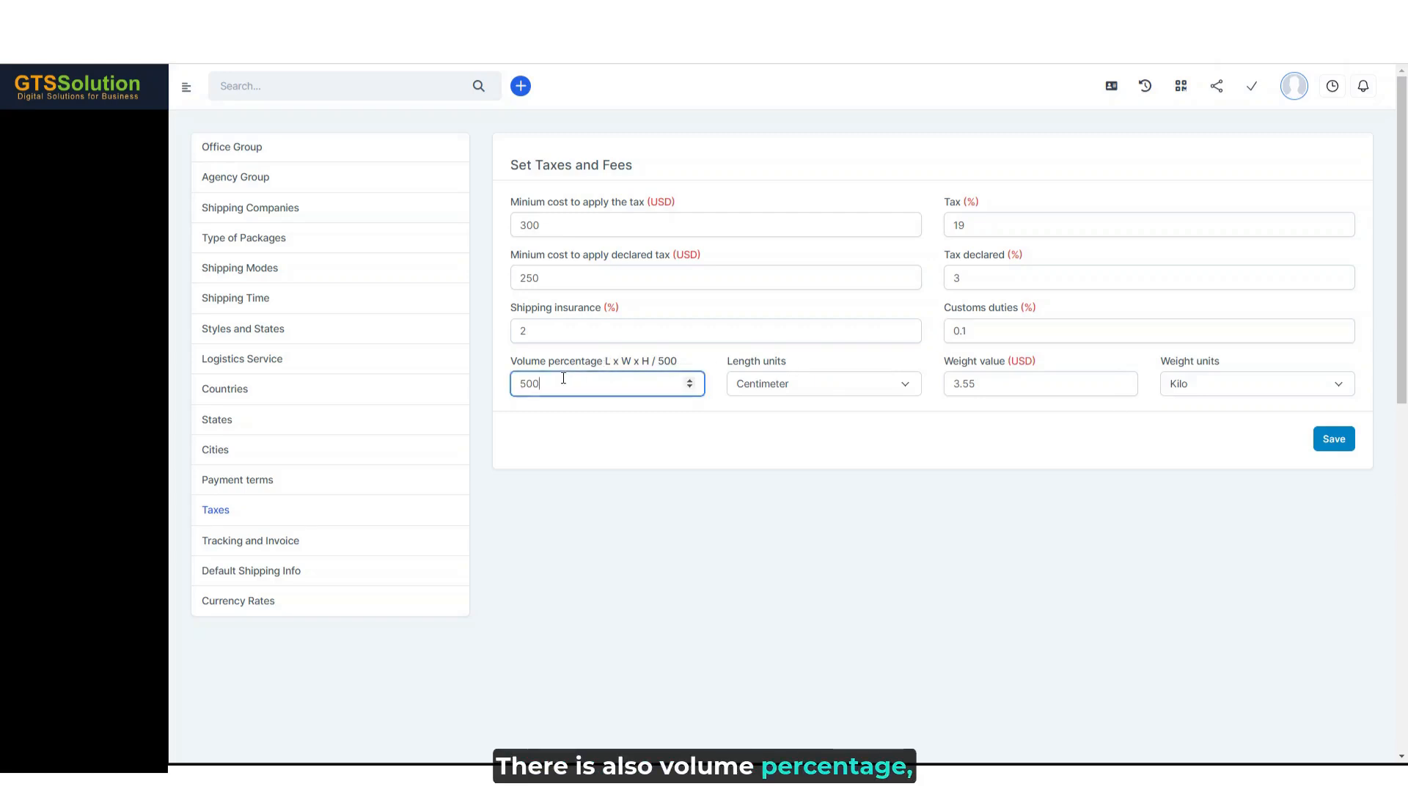
left_click(803, 391)
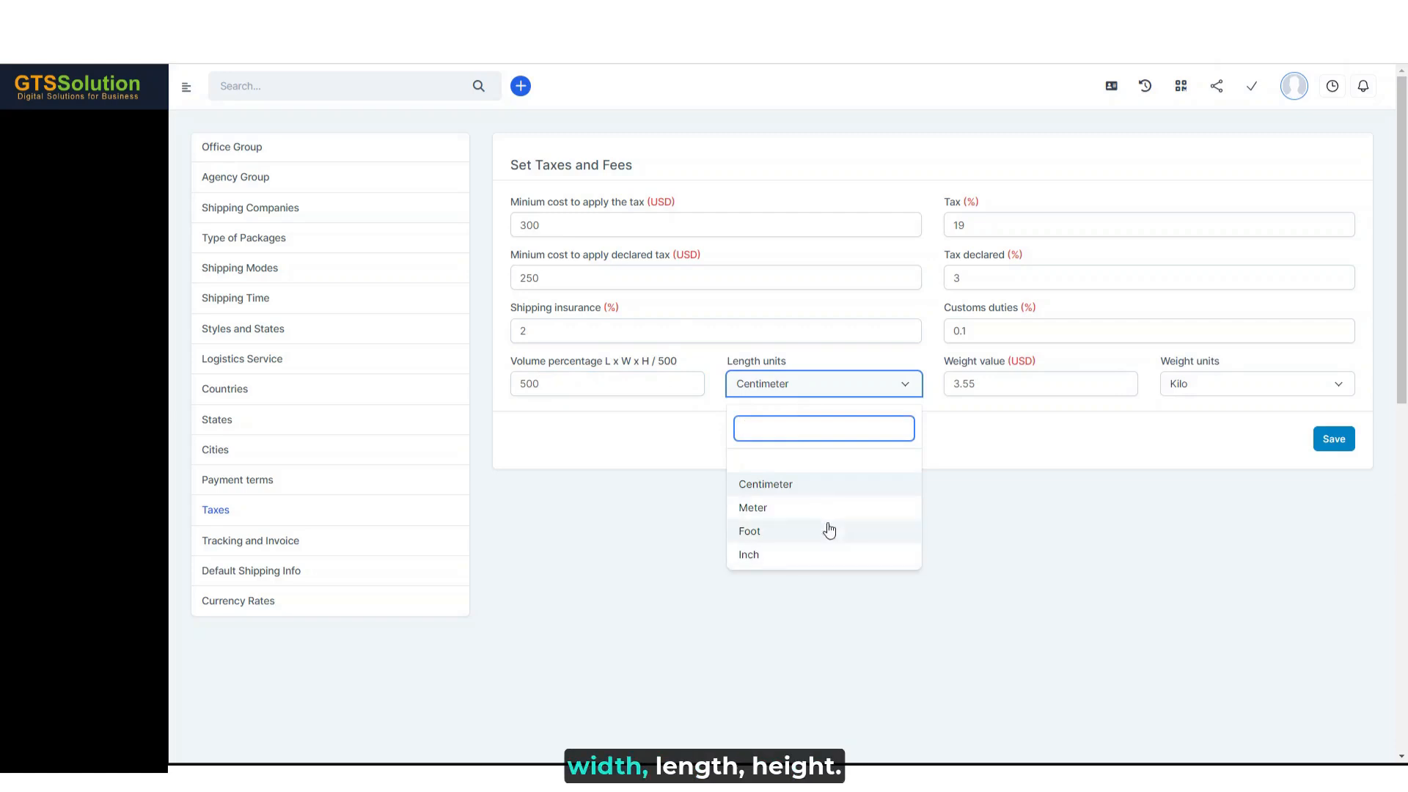
left_click(1011, 382)
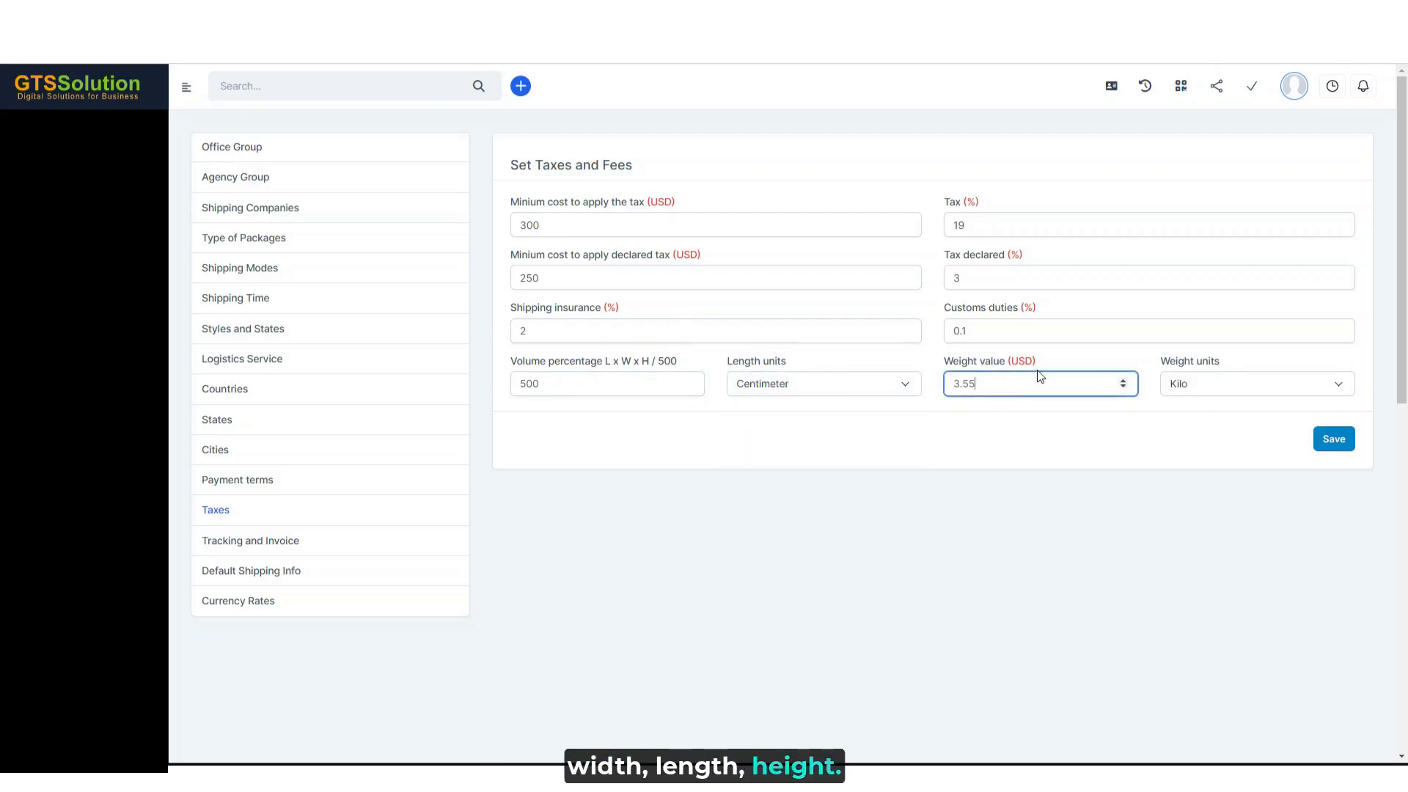
left_click(1208, 393)
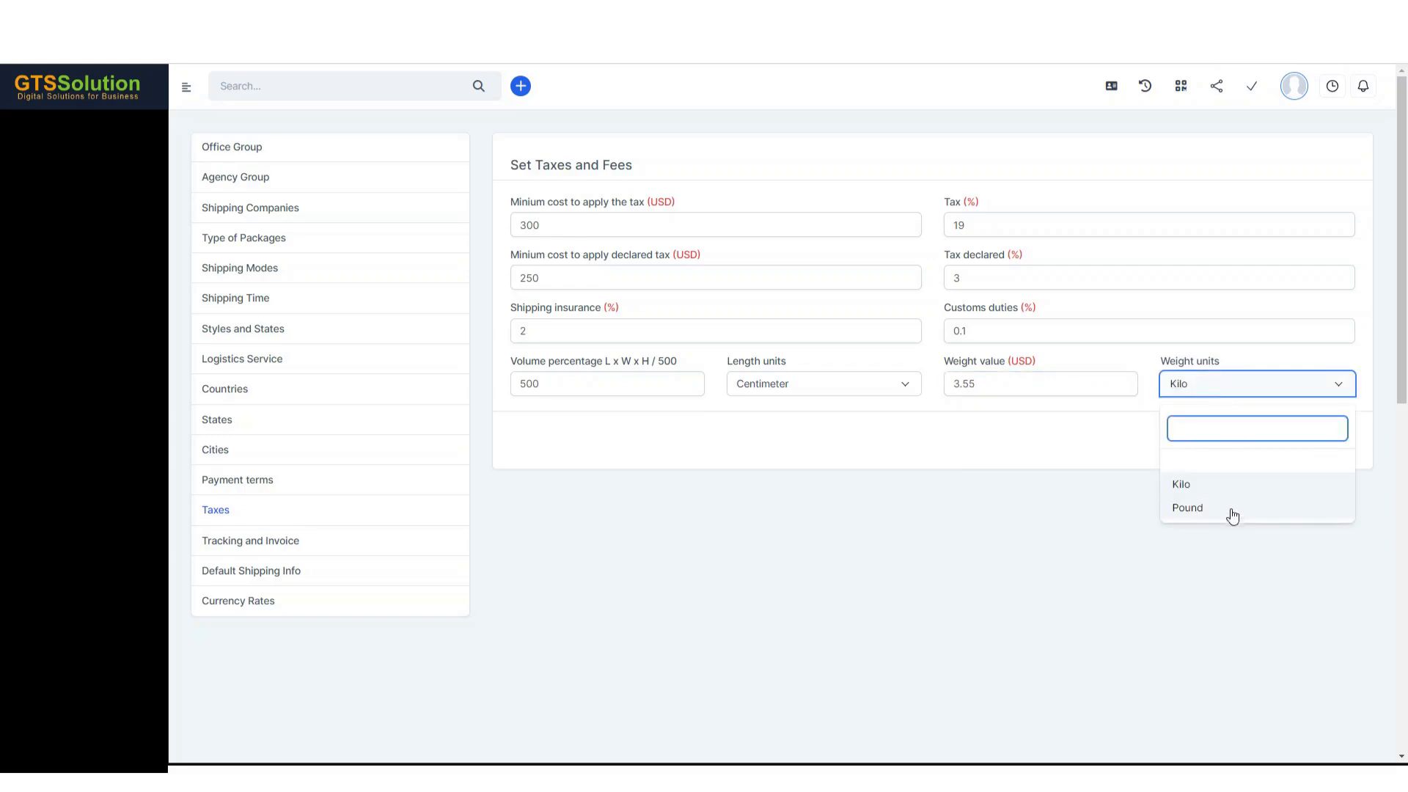
left_click(1115, 446)
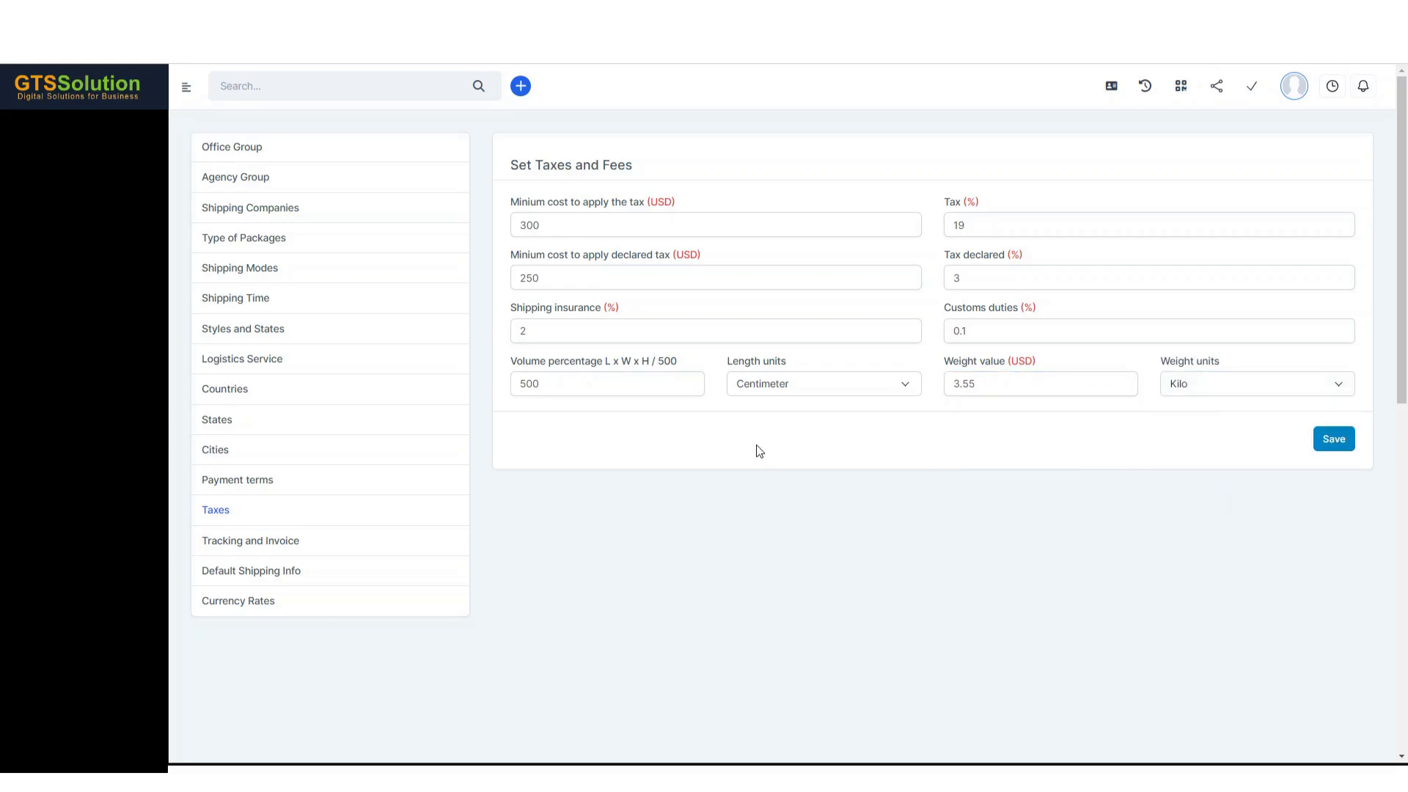
- Examine the tracking and invoice settings for the internet shopping prefix, locker package digit count and tracking number type
left_click(270, 551)
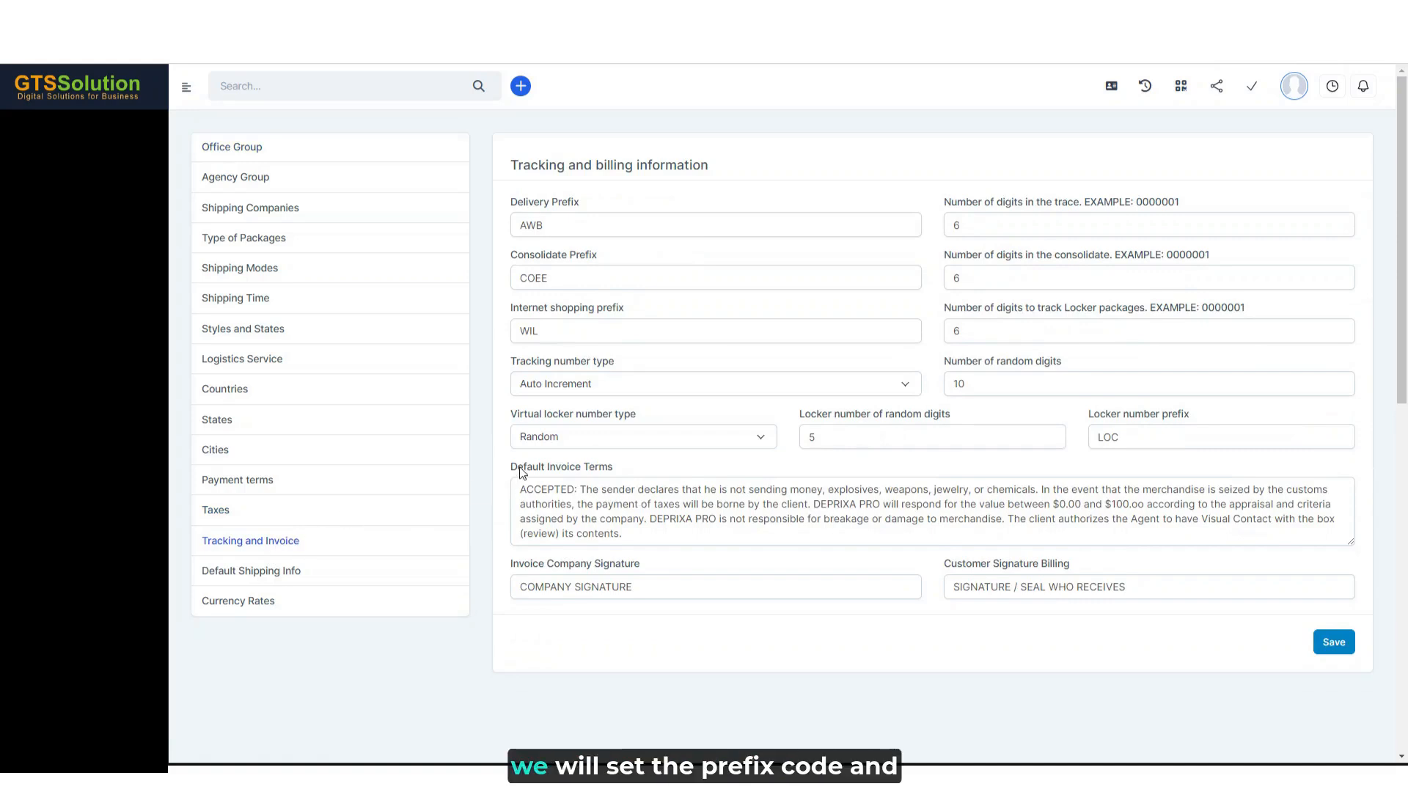
left_click(567, 329)
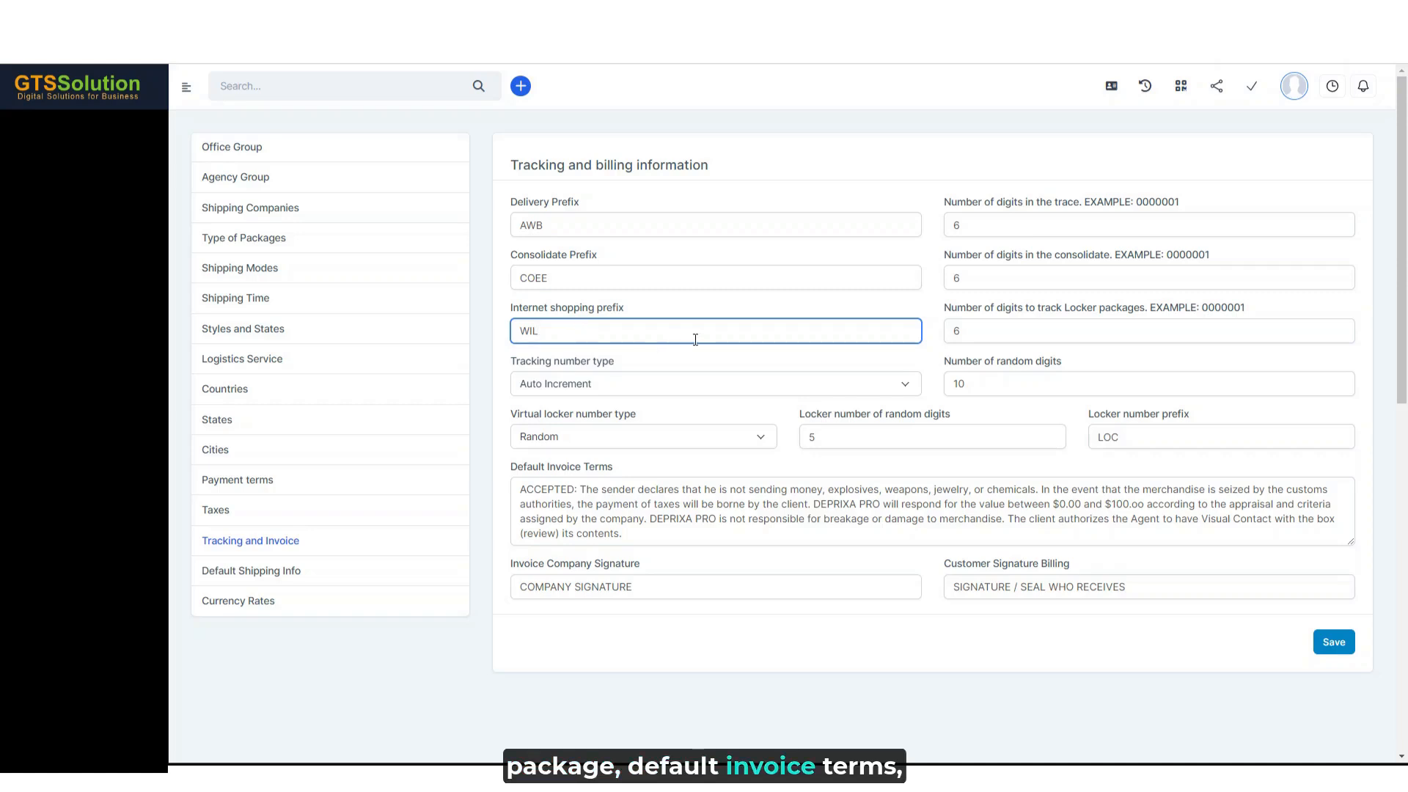
left_click(1011, 333)
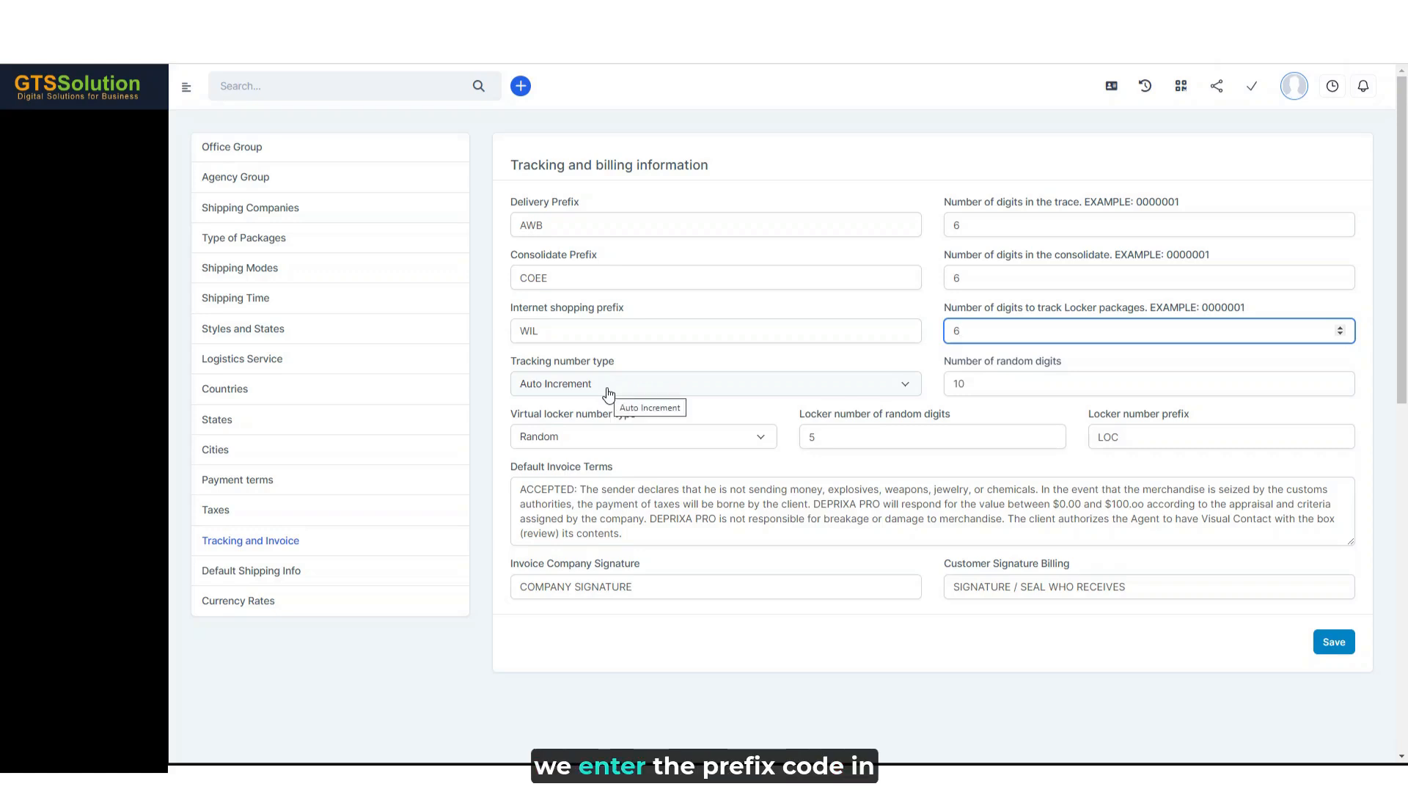
left_click(634, 321)
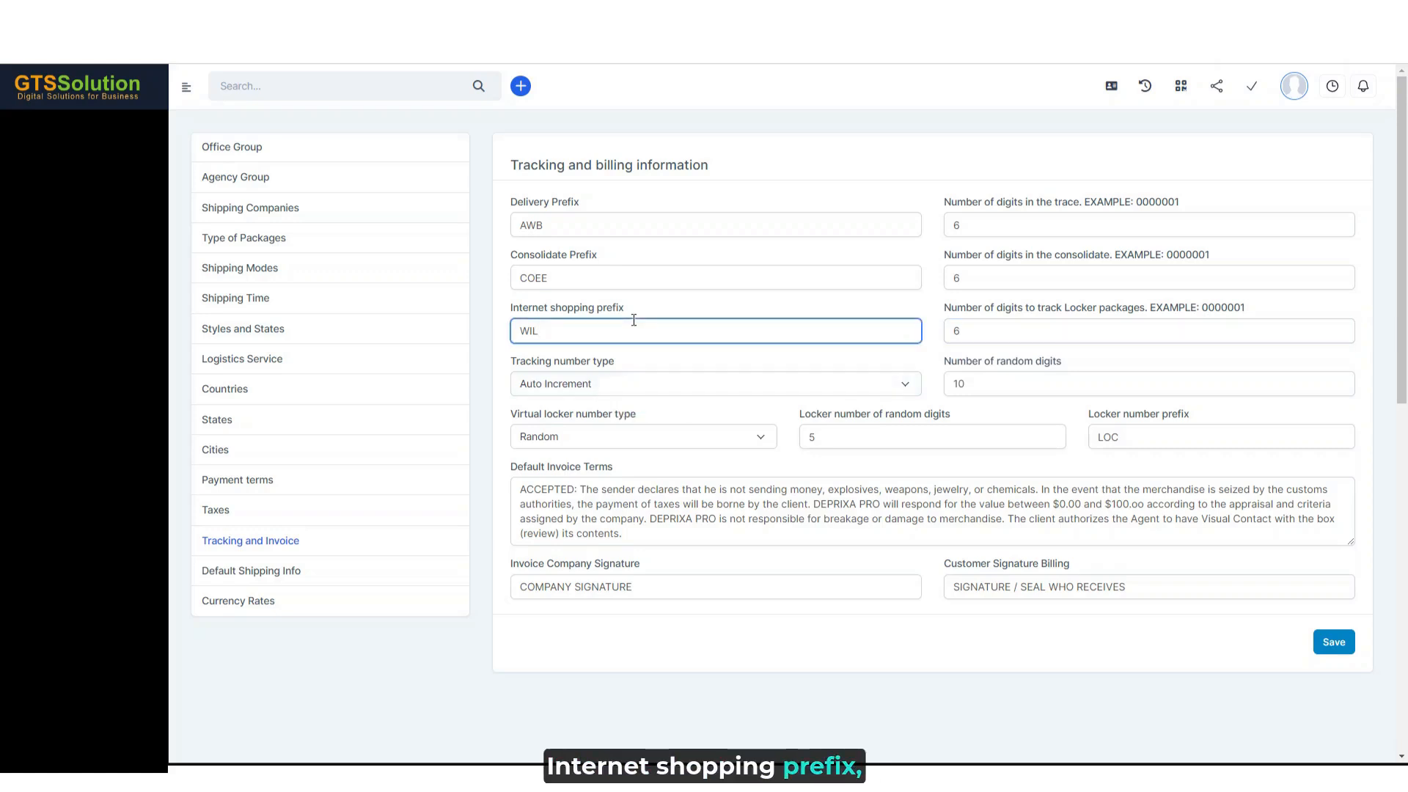
left_click(618, 387)
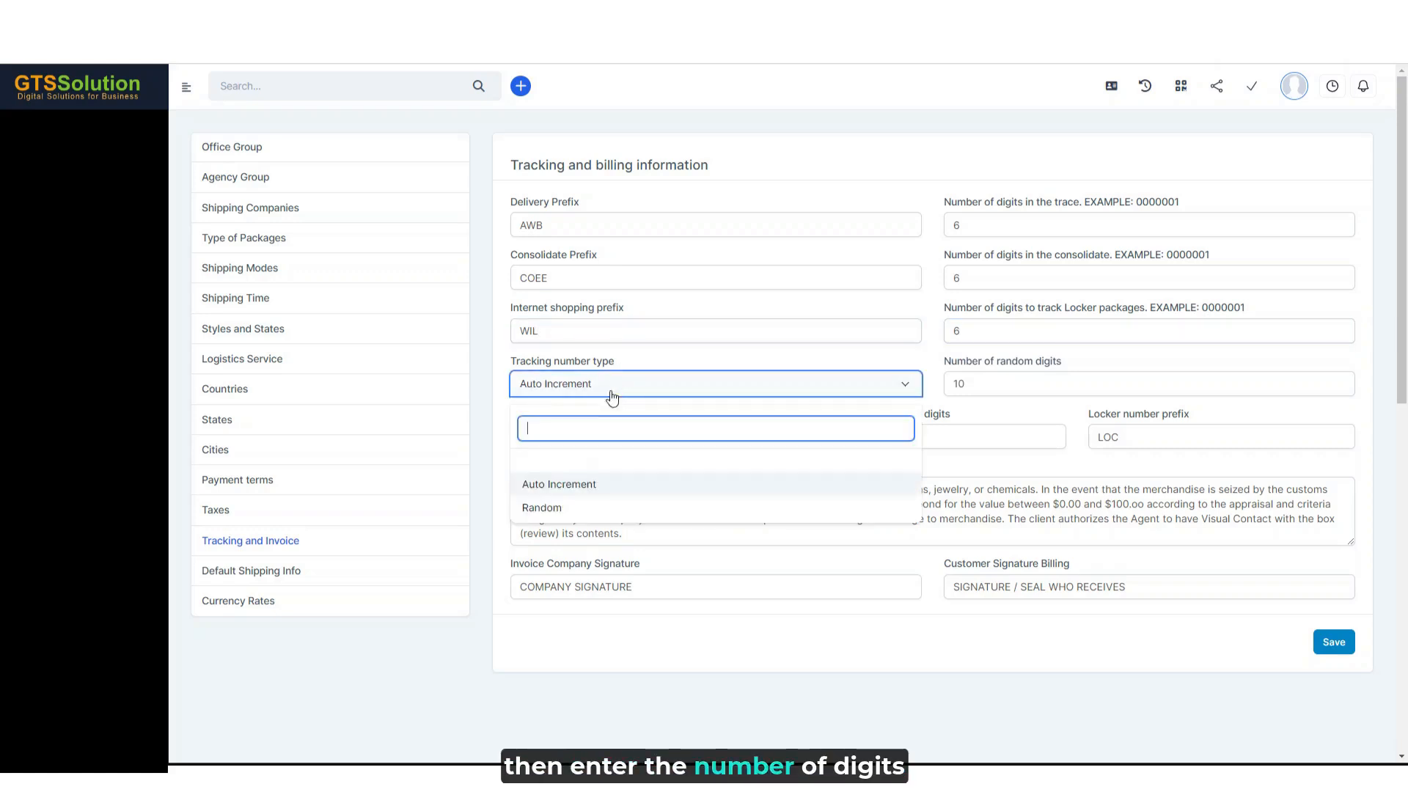
left_click(568, 487)
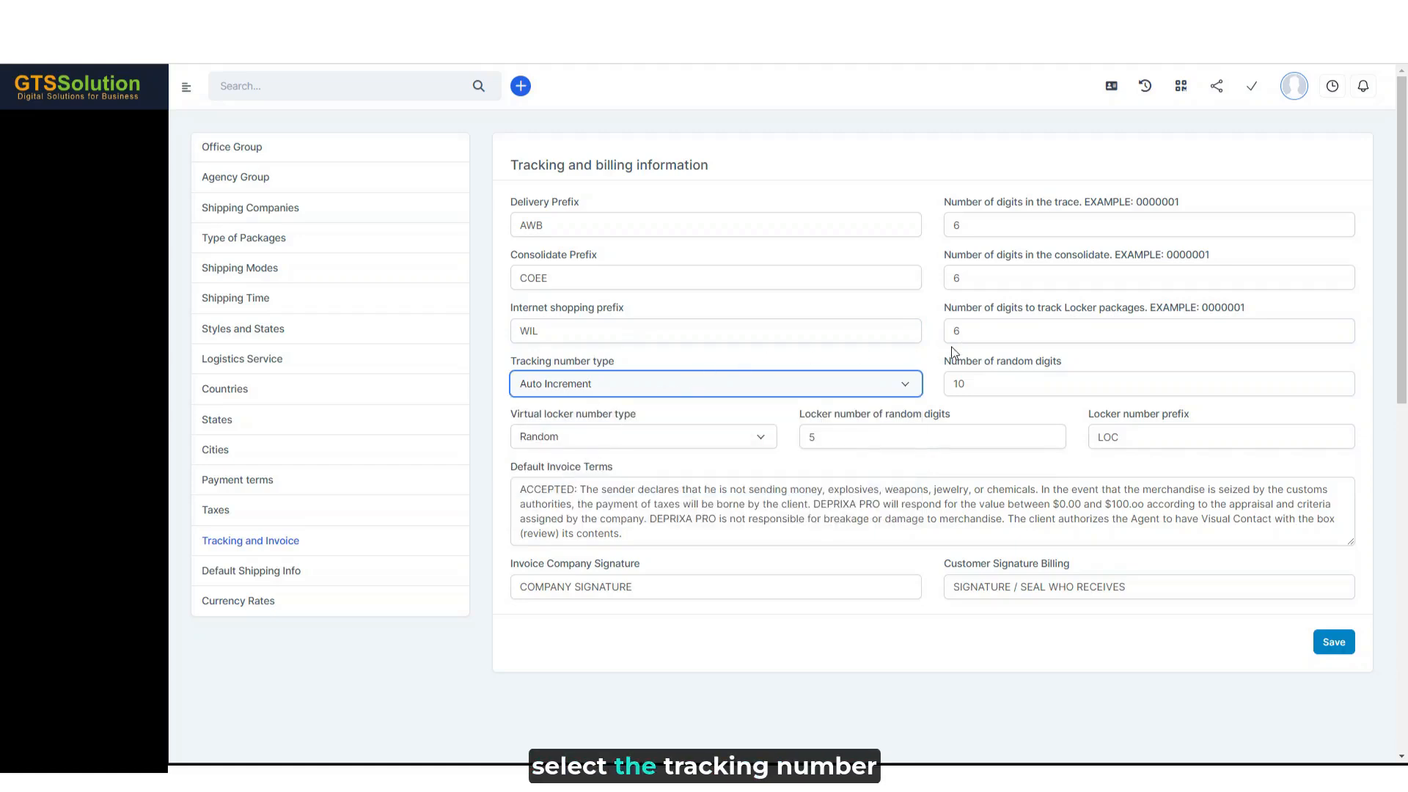
left_click(1007, 331)
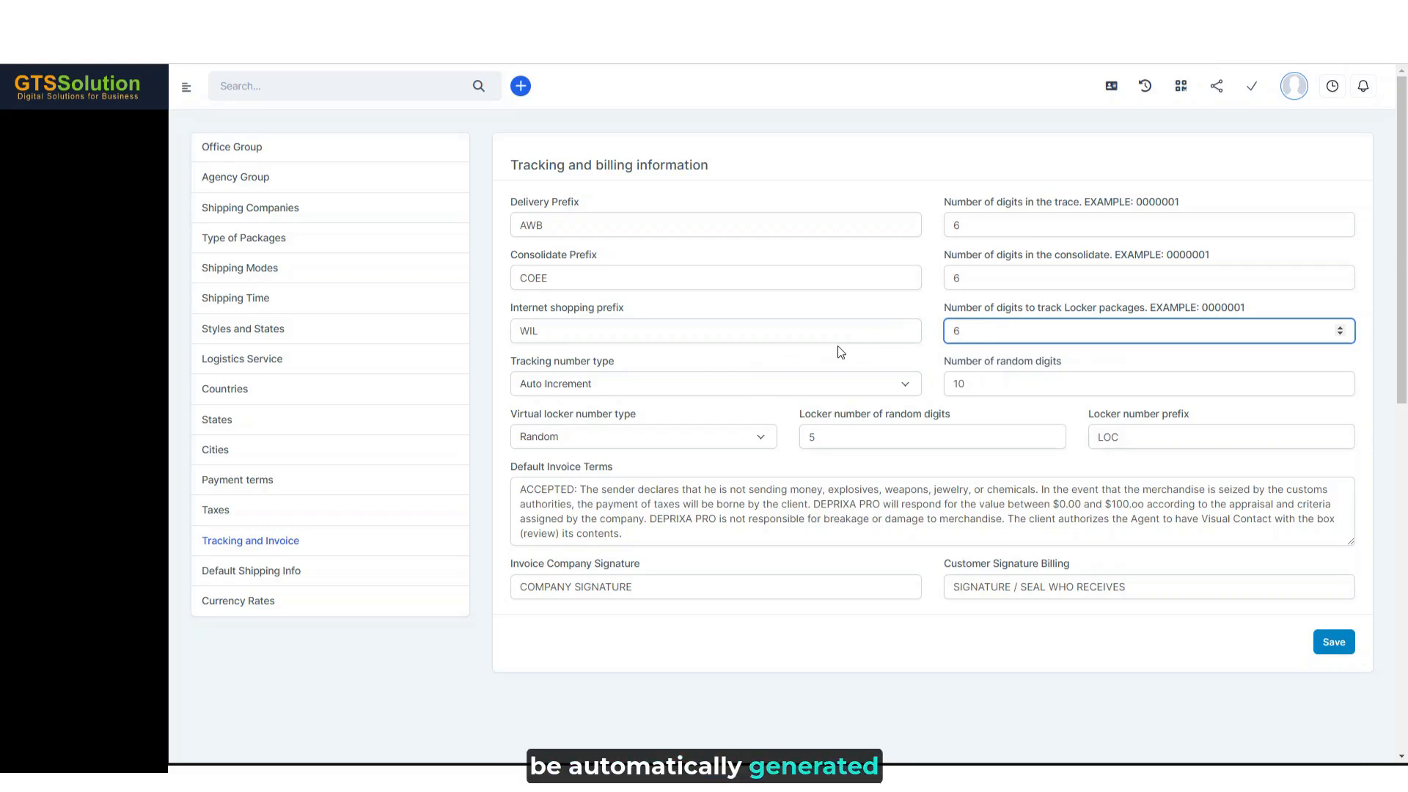
- Try the Random tracking number type with its number of random digits, and return the type to Auto Increment
left_click(559, 382)
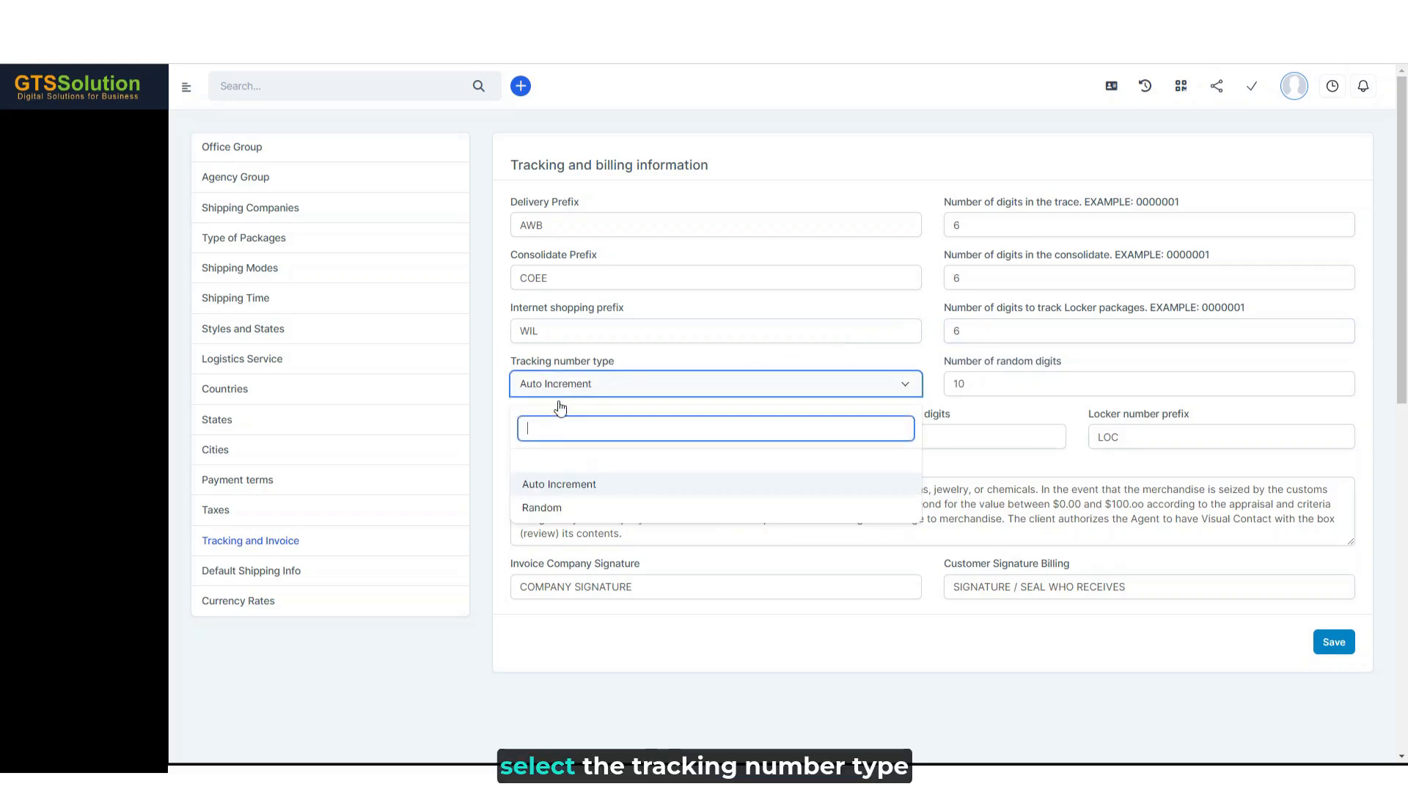
left_click(560, 503)
left_click(994, 383)
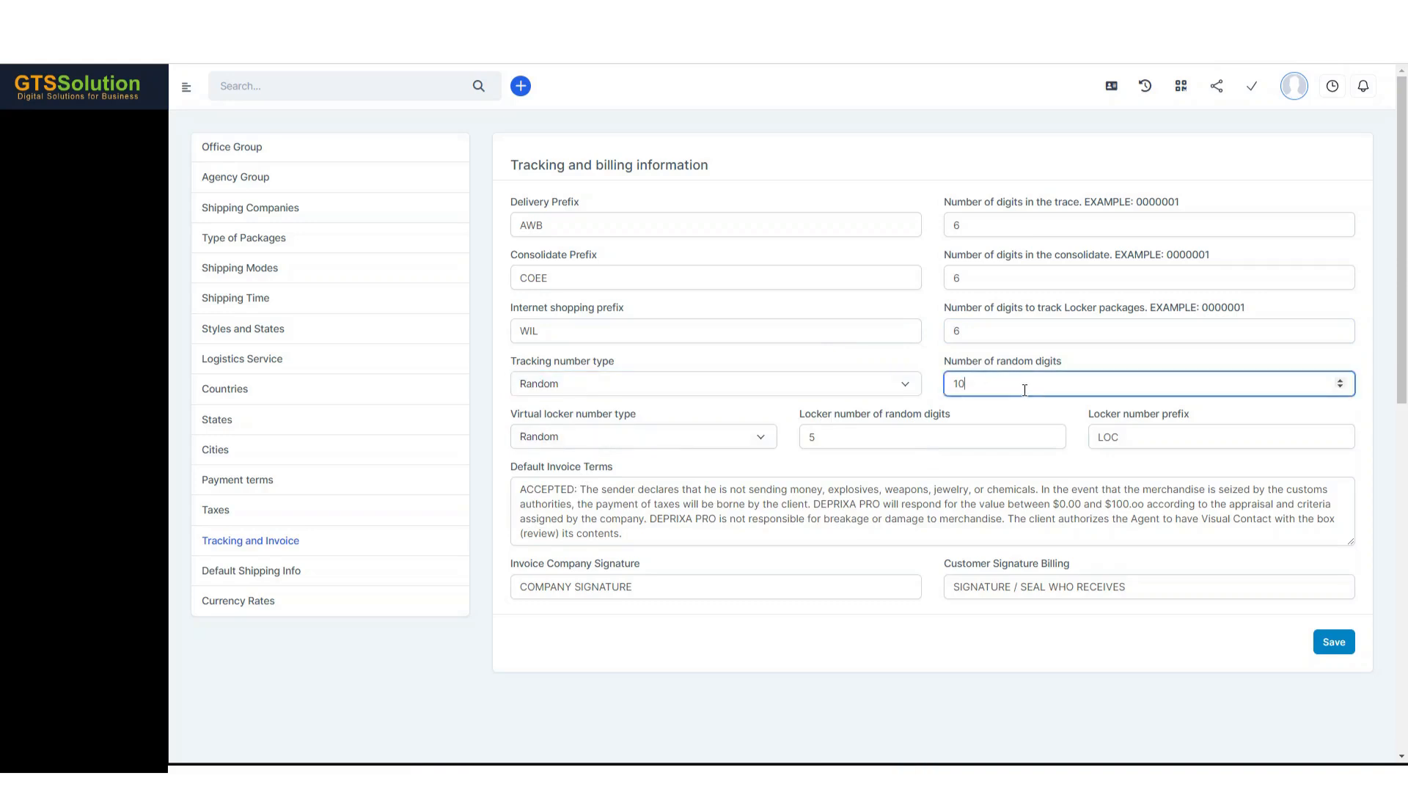
left_click(819, 393)
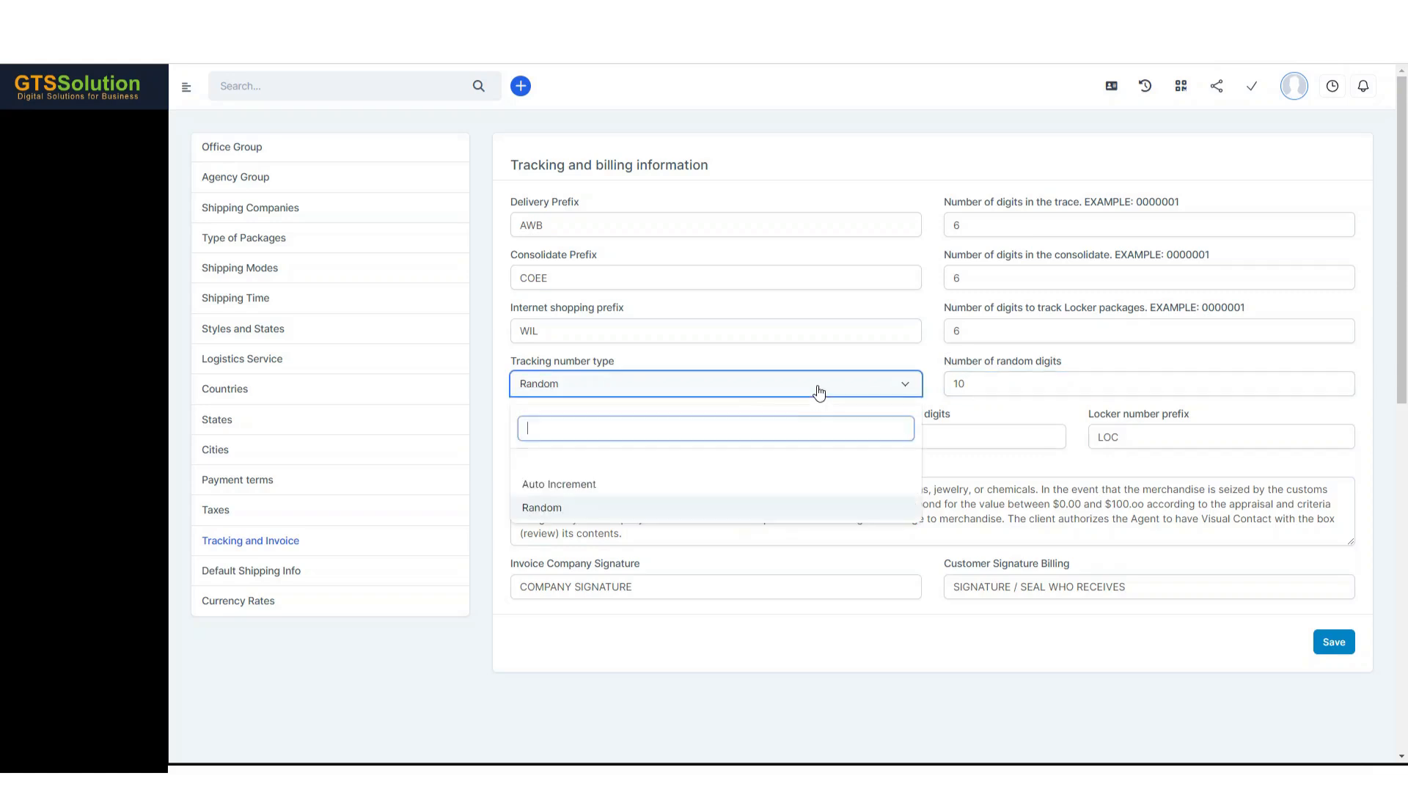
left_click(660, 490)
- Review the default shipping settings and the logistic user lists for staff, customers and drivers
left_click(270, 571)
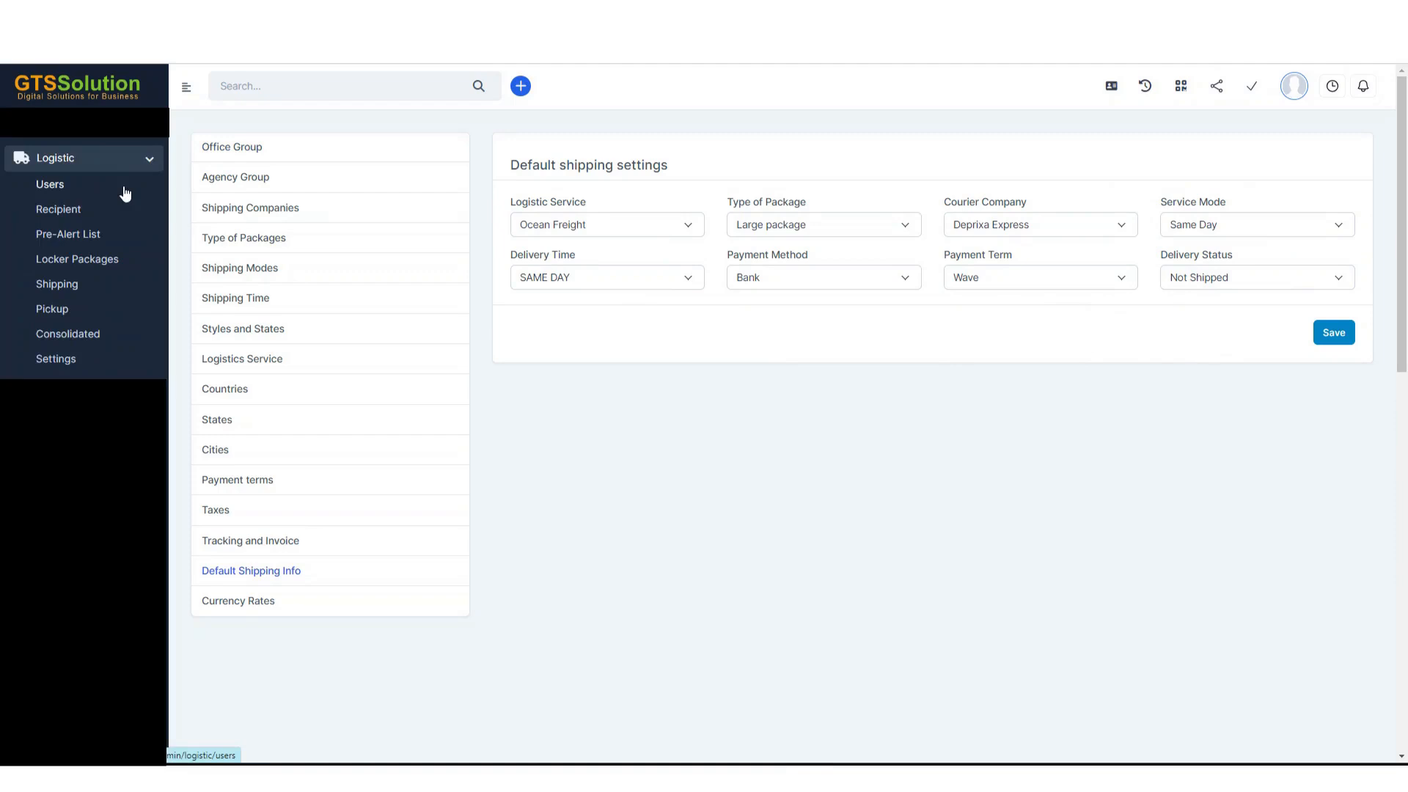
left_click(126, 189)
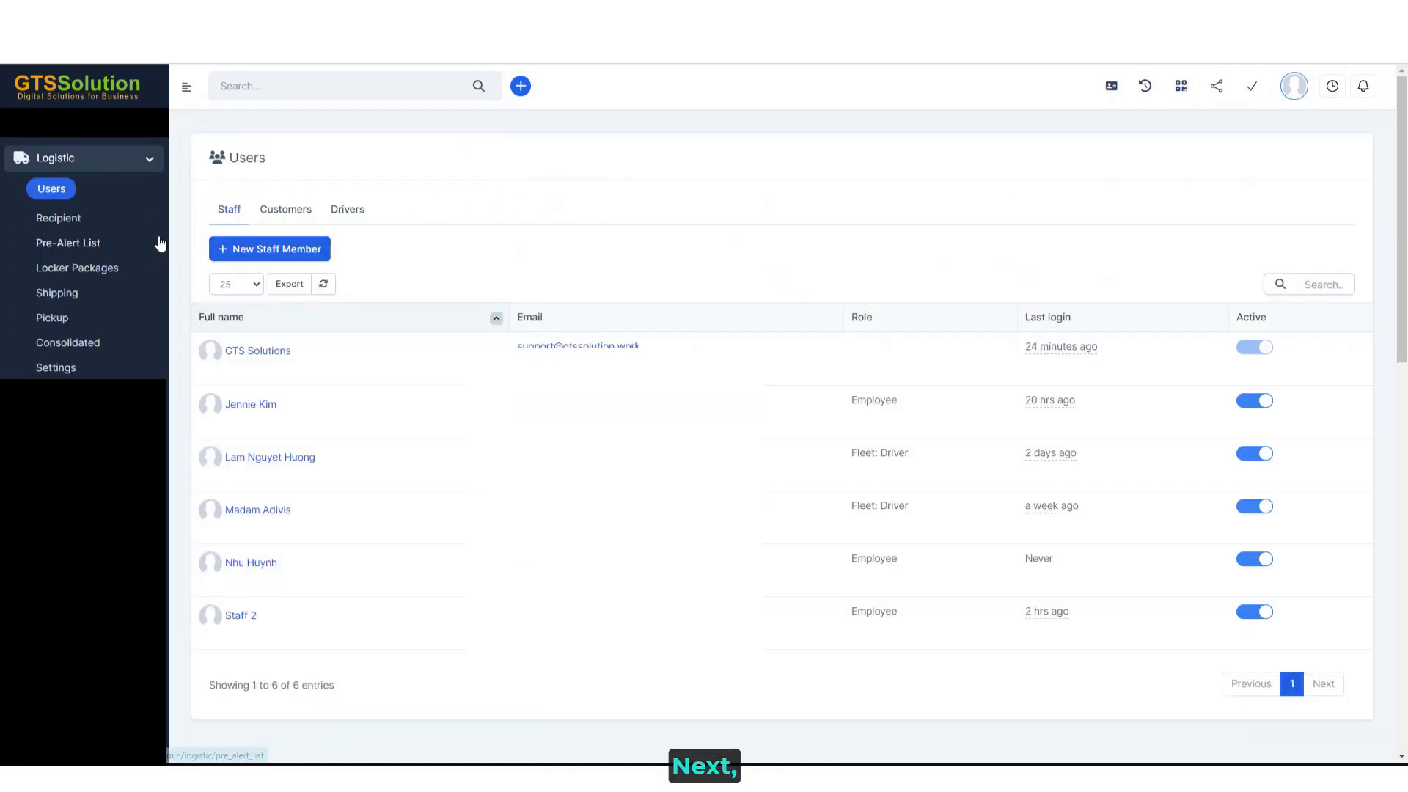
left_click(283, 210)
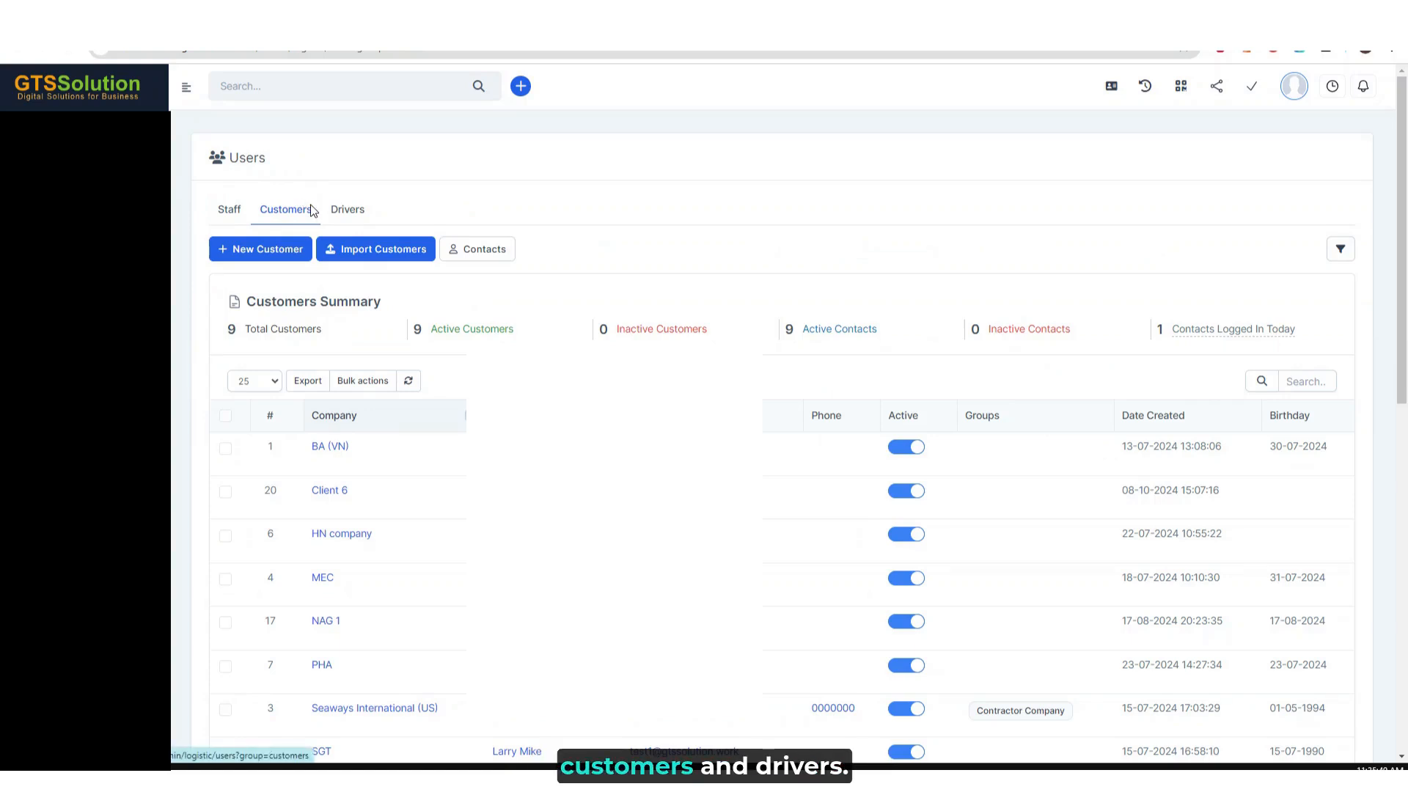
left_click(346, 211)
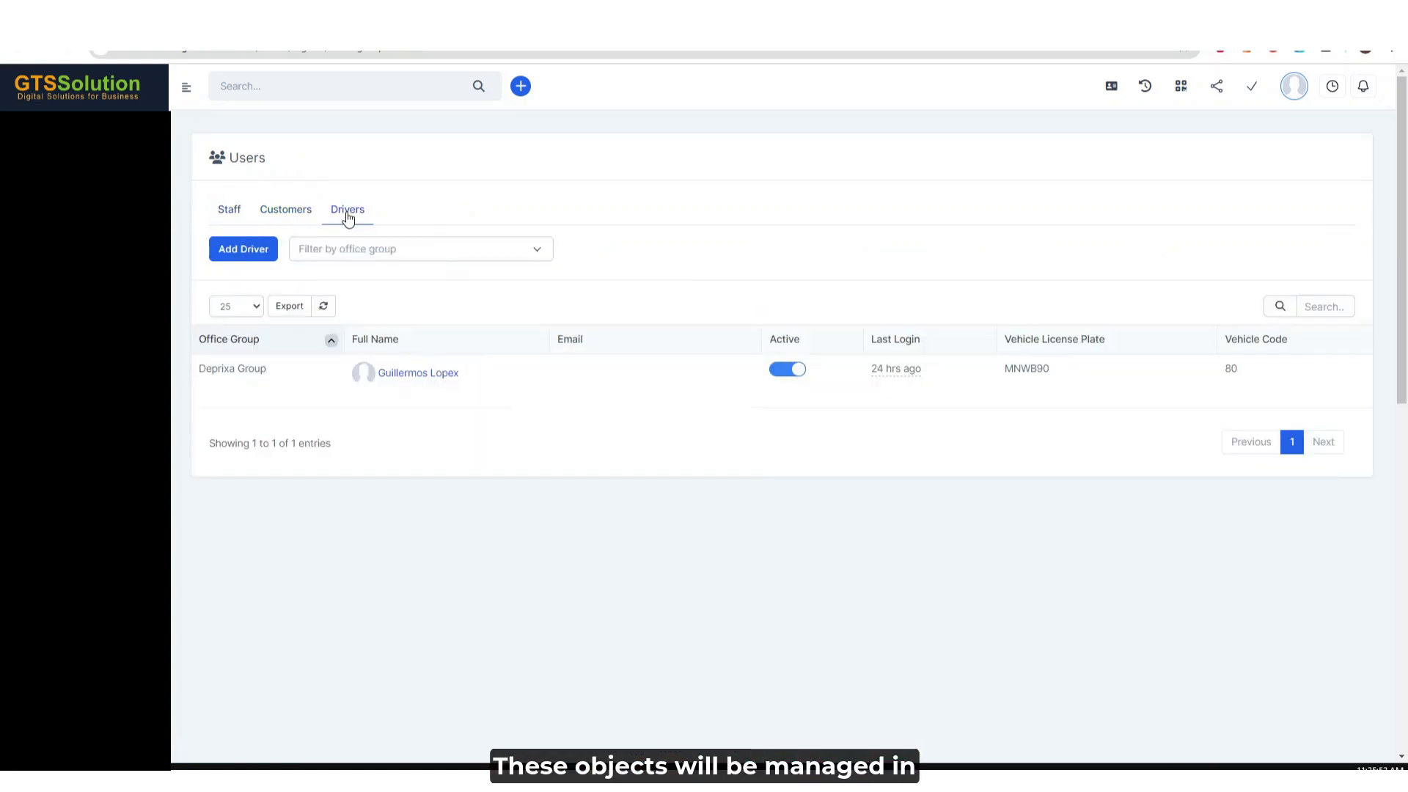
- Open the address book of the customer Seaways International (US) from the logistic customer list
left_click(293, 220)
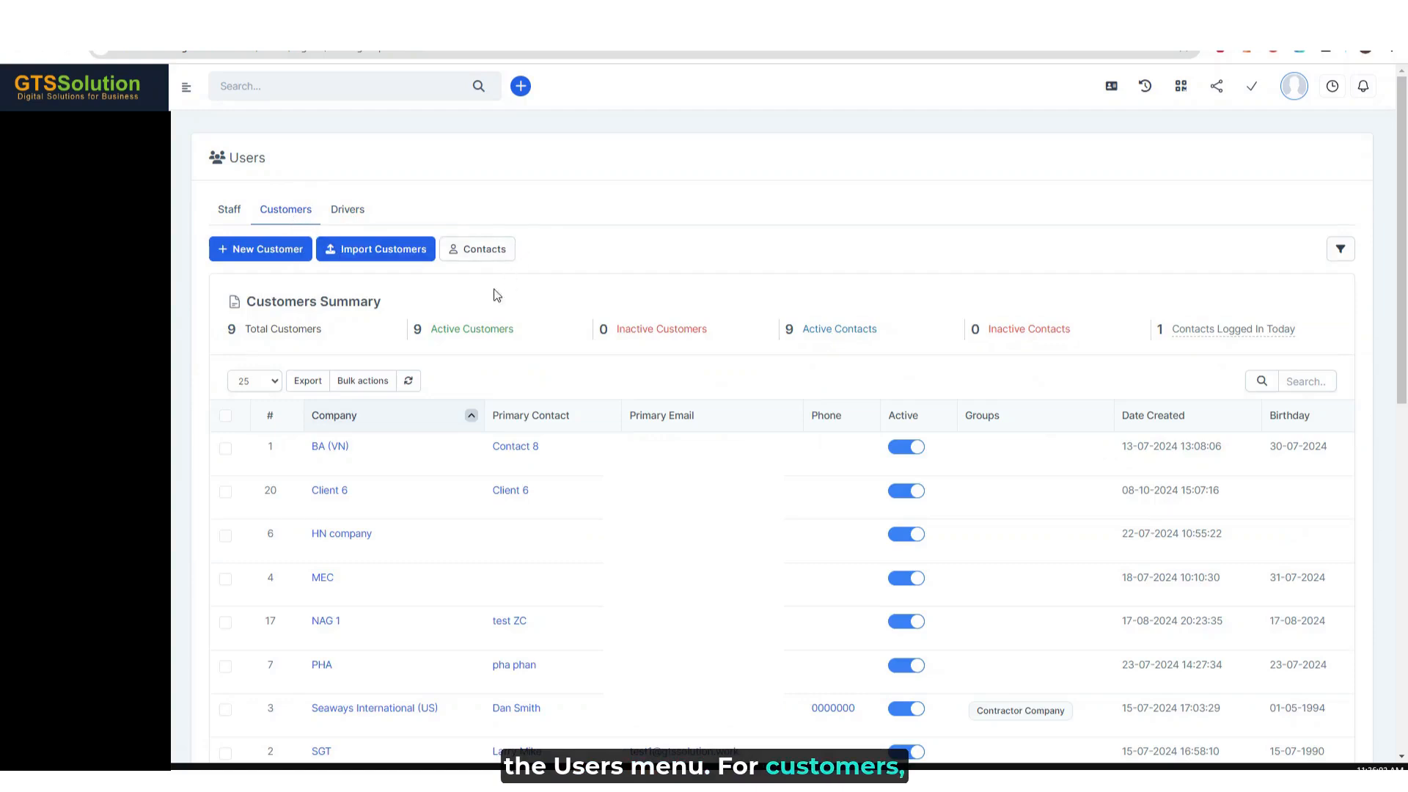
mouse_move(355, 575)
scroll(352, 597, "down", 1)
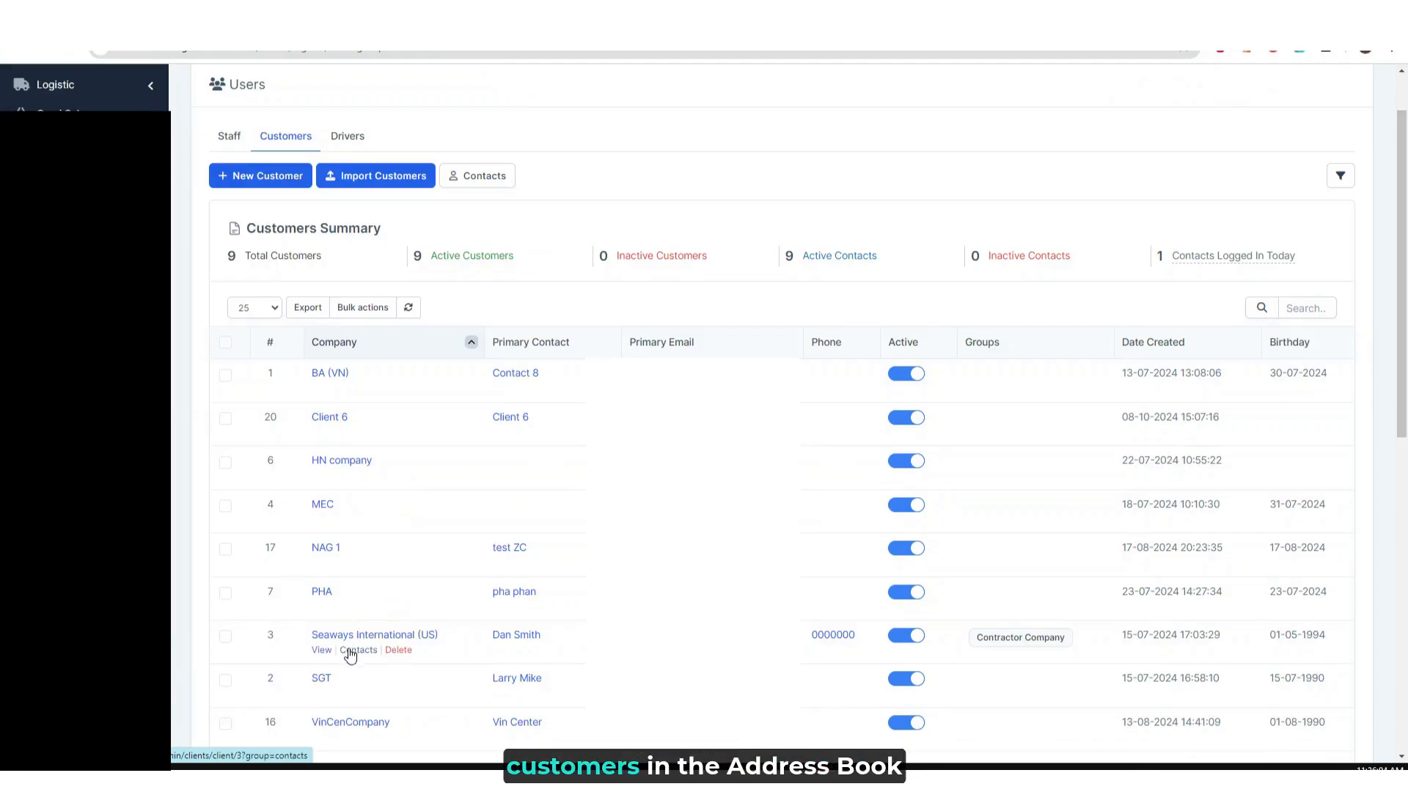
left_click(352, 637)
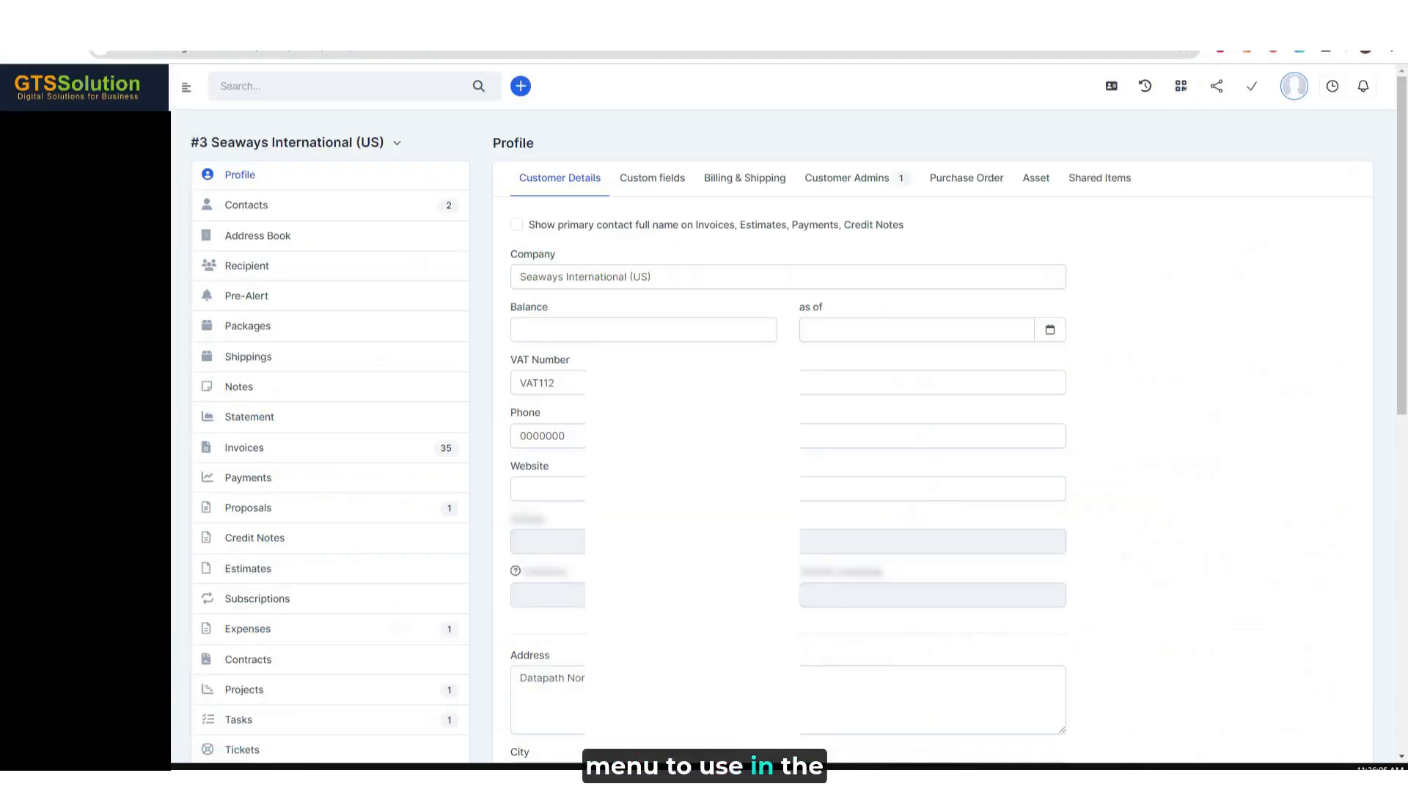
left_click(300, 236)
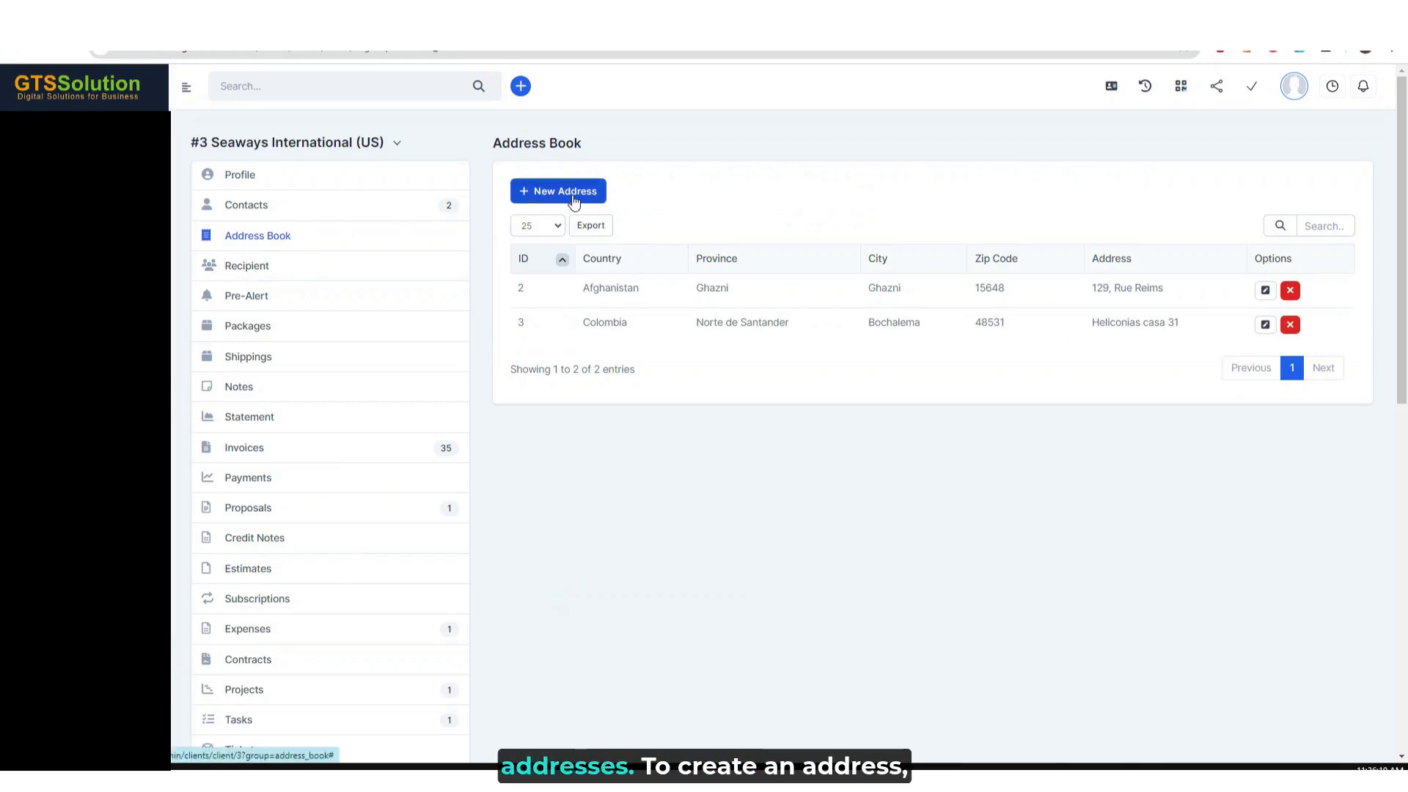
- Create a new customer address with country United States, state Delaware and city Bear
left_click(573, 201)
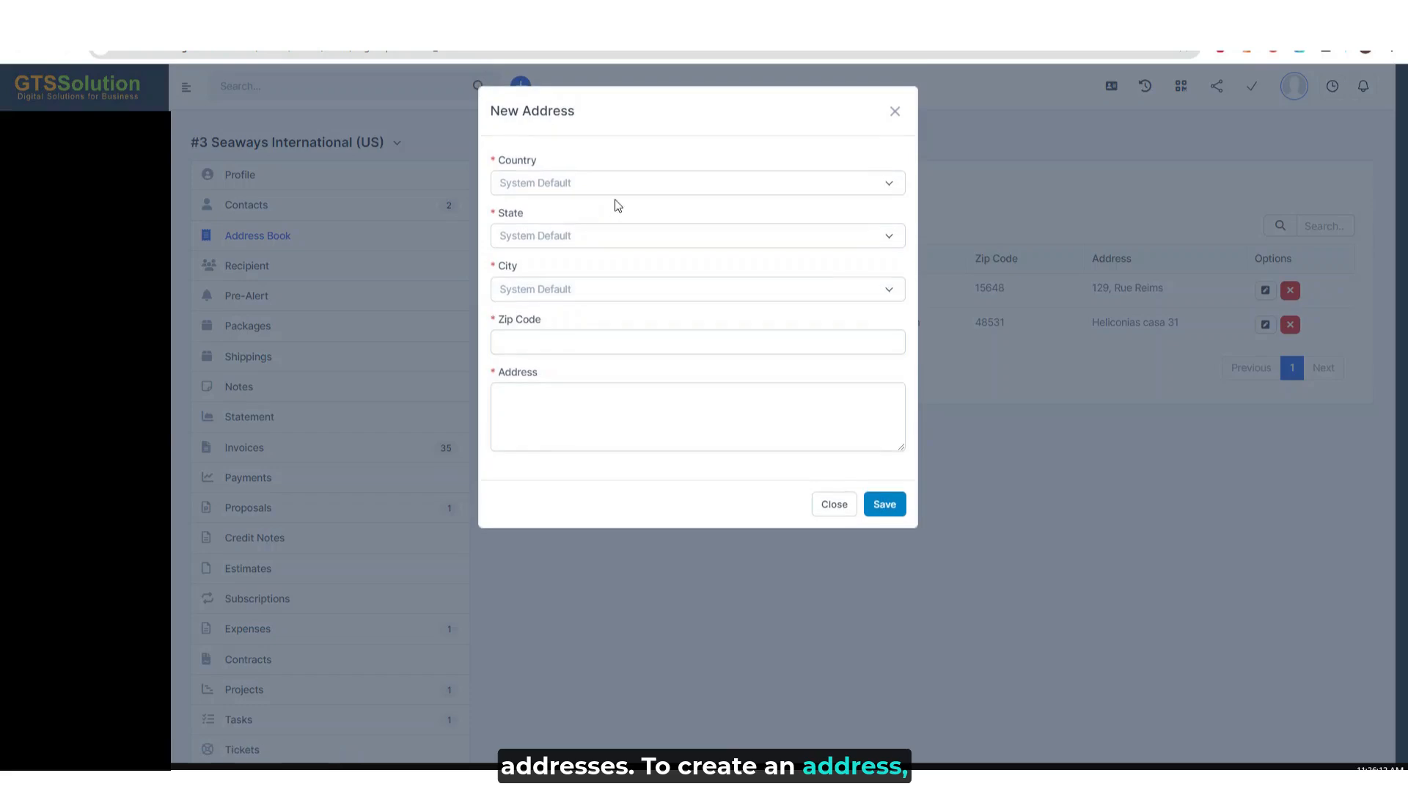
left_click(625, 191)
left_click(536, 375)
left_click(595, 238)
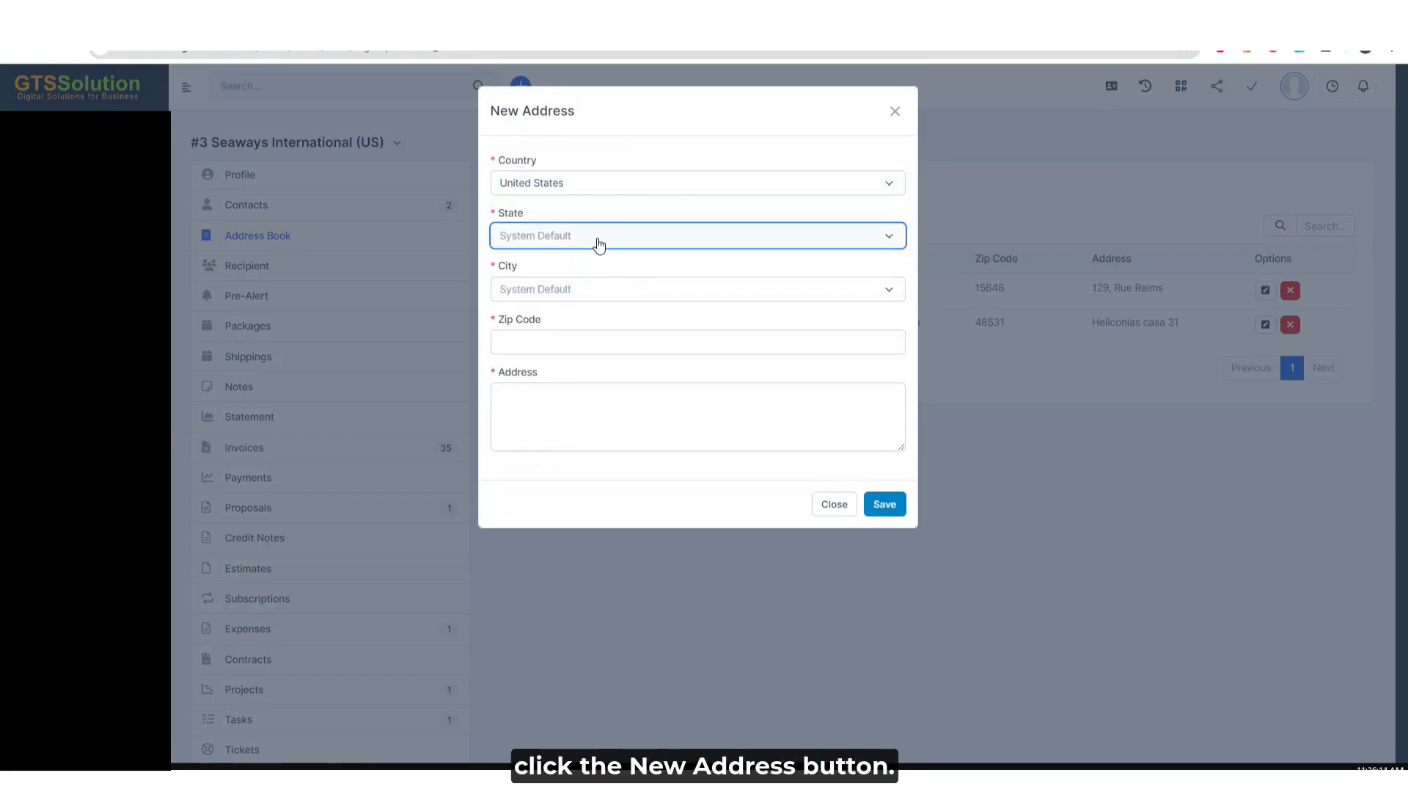
left_click(564, 346)
left_click(590, 290)
left_click(557, 391)
- Enter the zip code and street address for the new customer address and save it to the address book
left_click(586, 343)
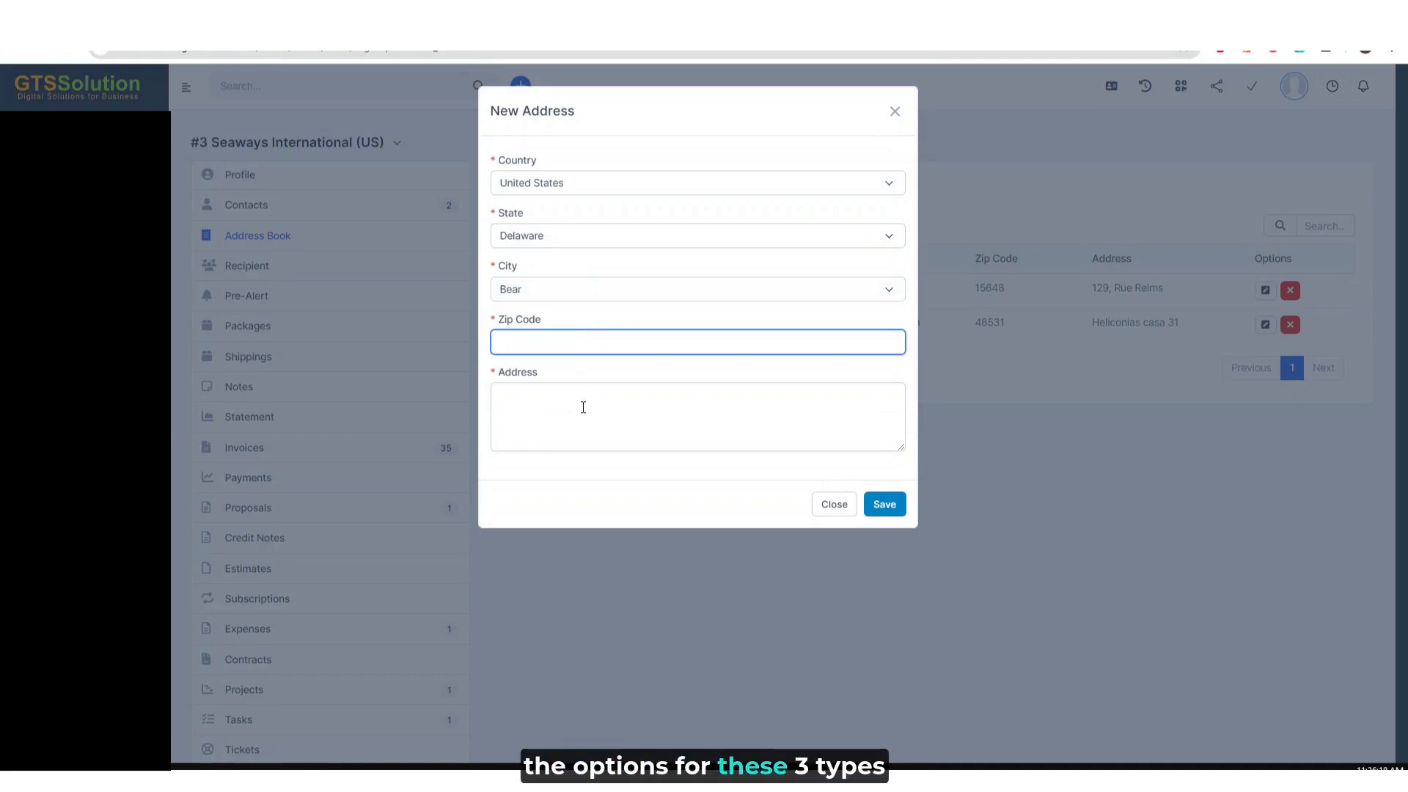
type("6")
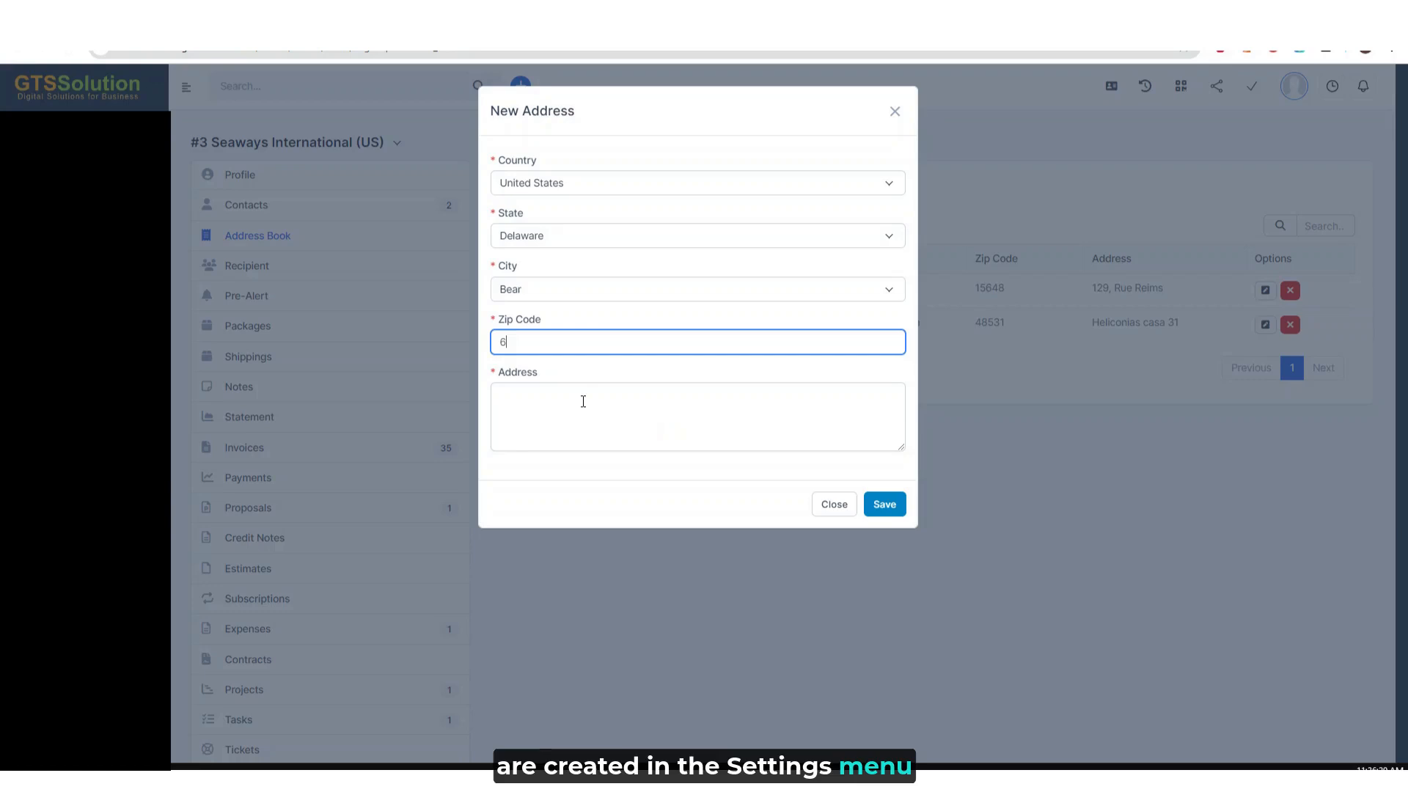
type("7694")
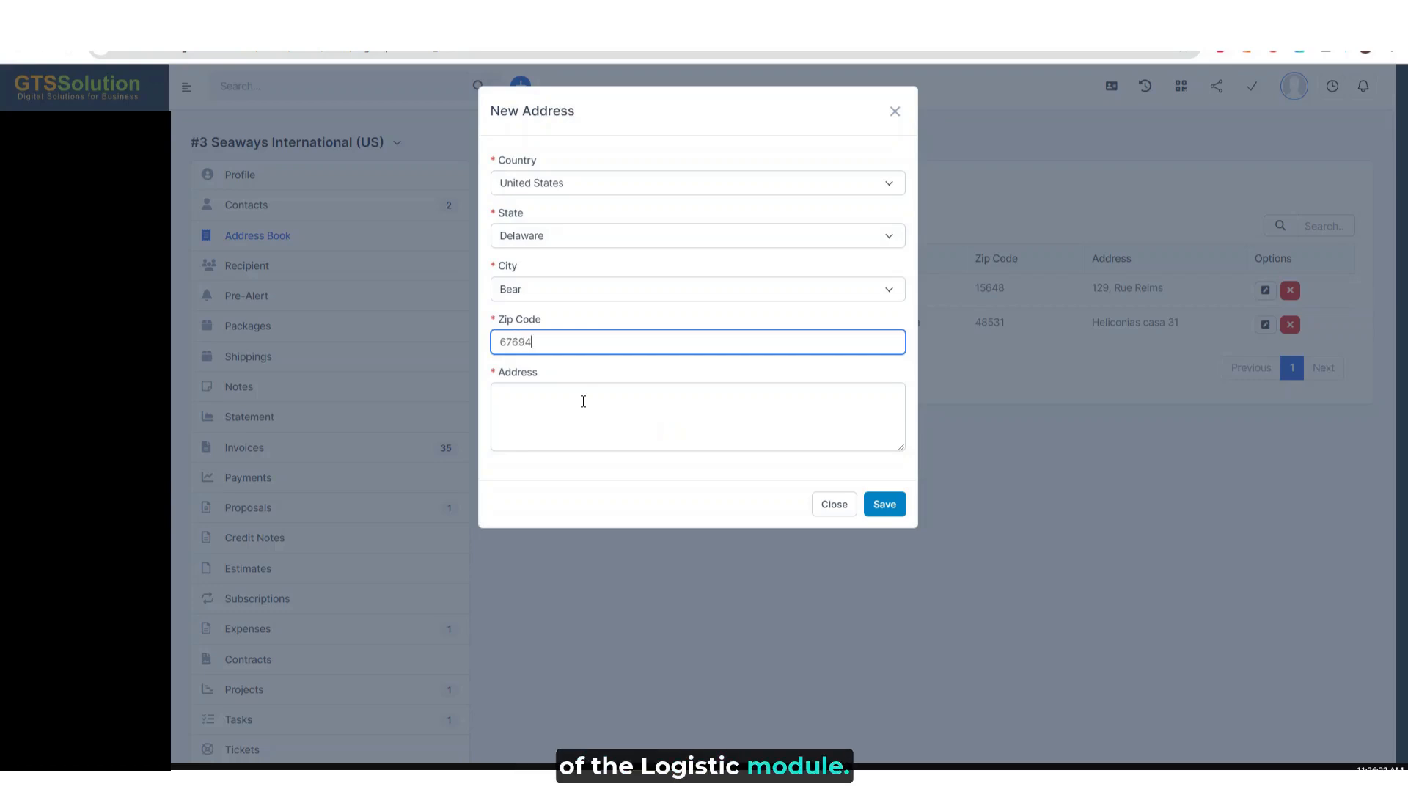
left_click(585, 404)
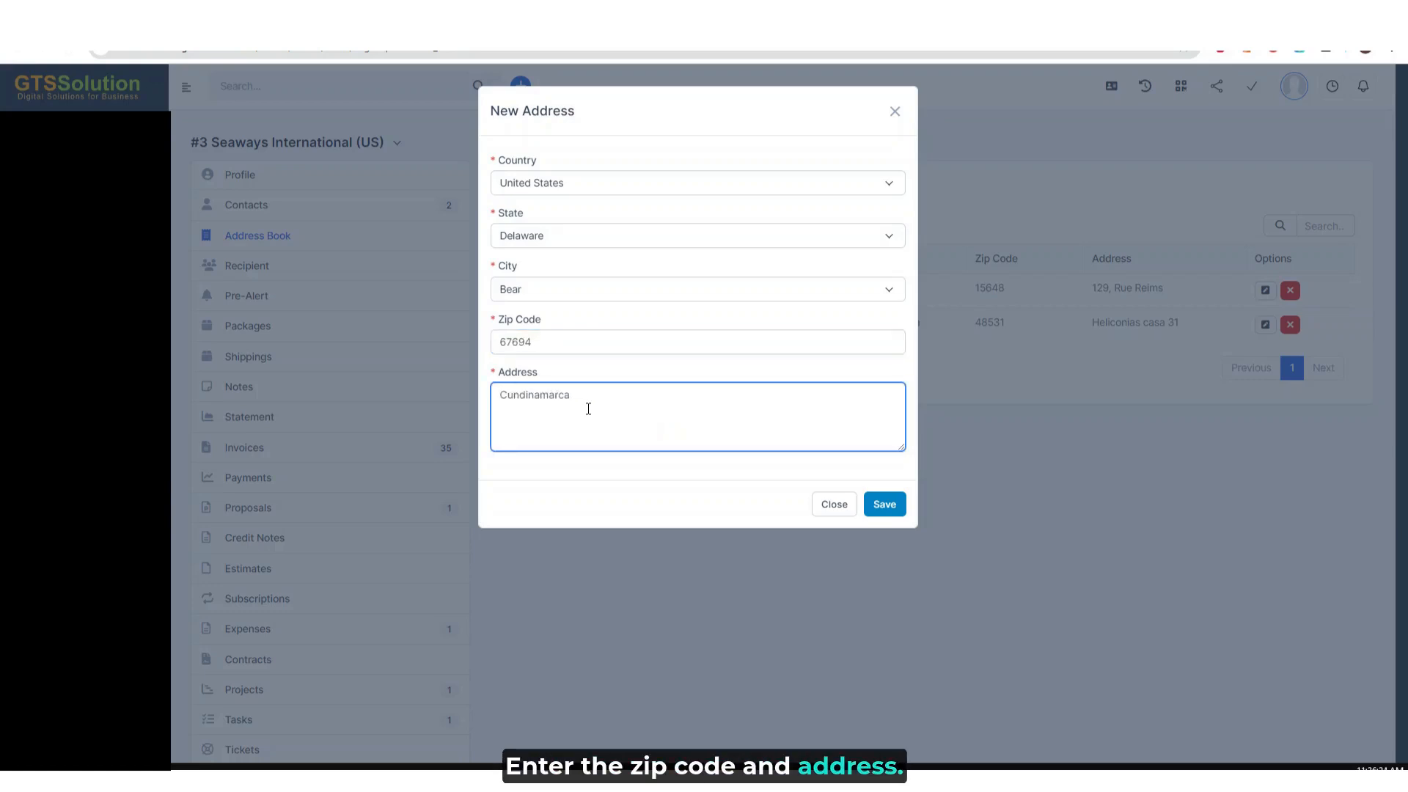
left_click(882, 503)
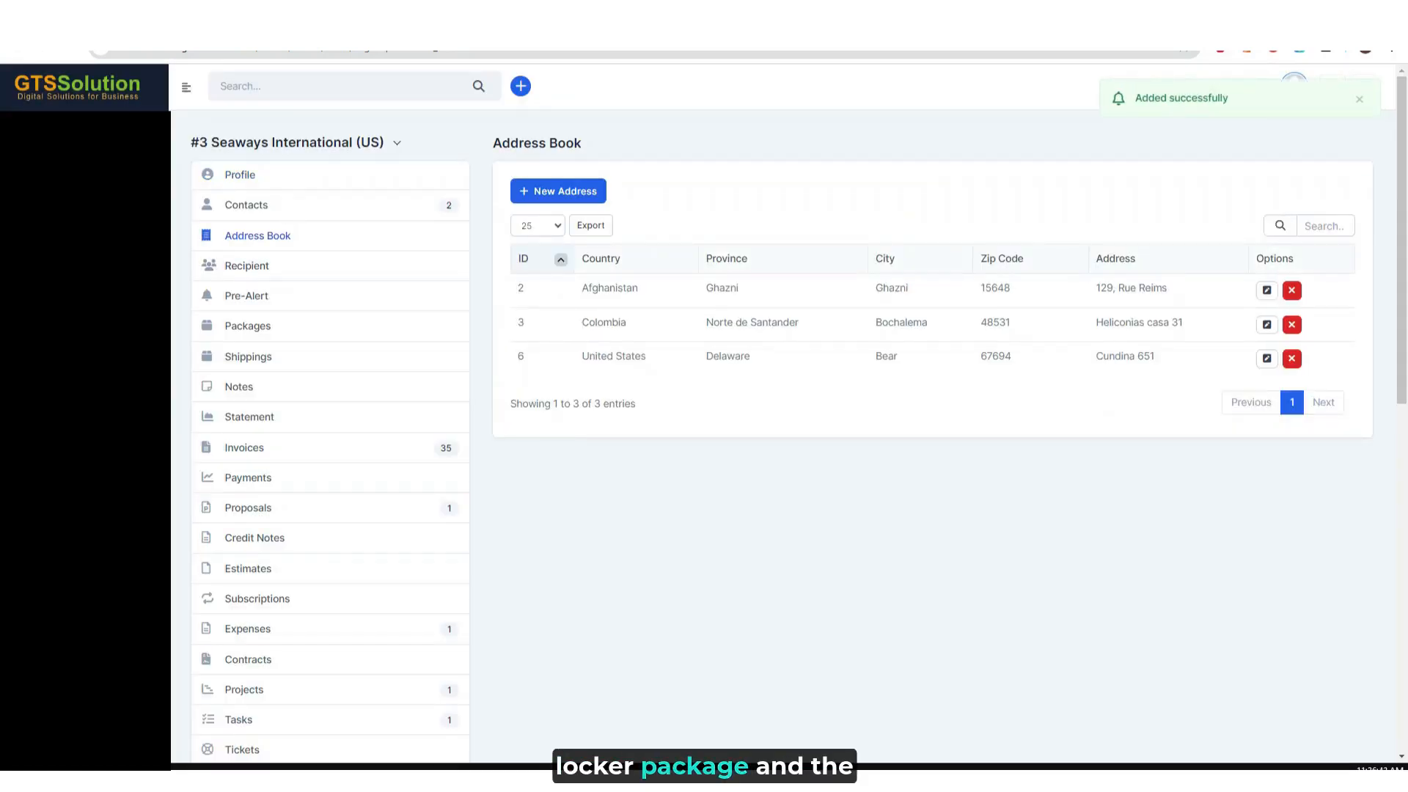
- Open the registration form for a single new package from the logistic locker packages
left_click(56, 158)
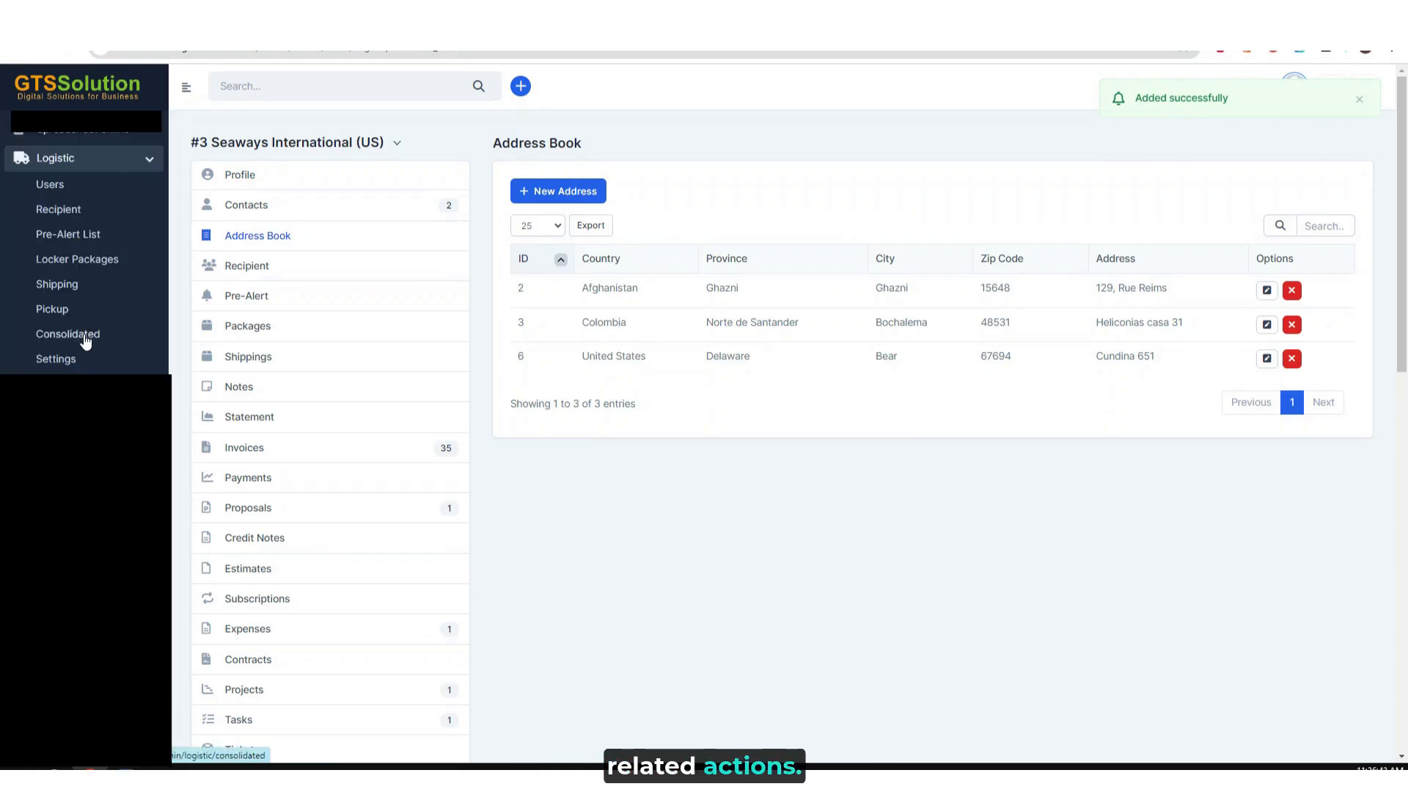
left_click(68, 261)
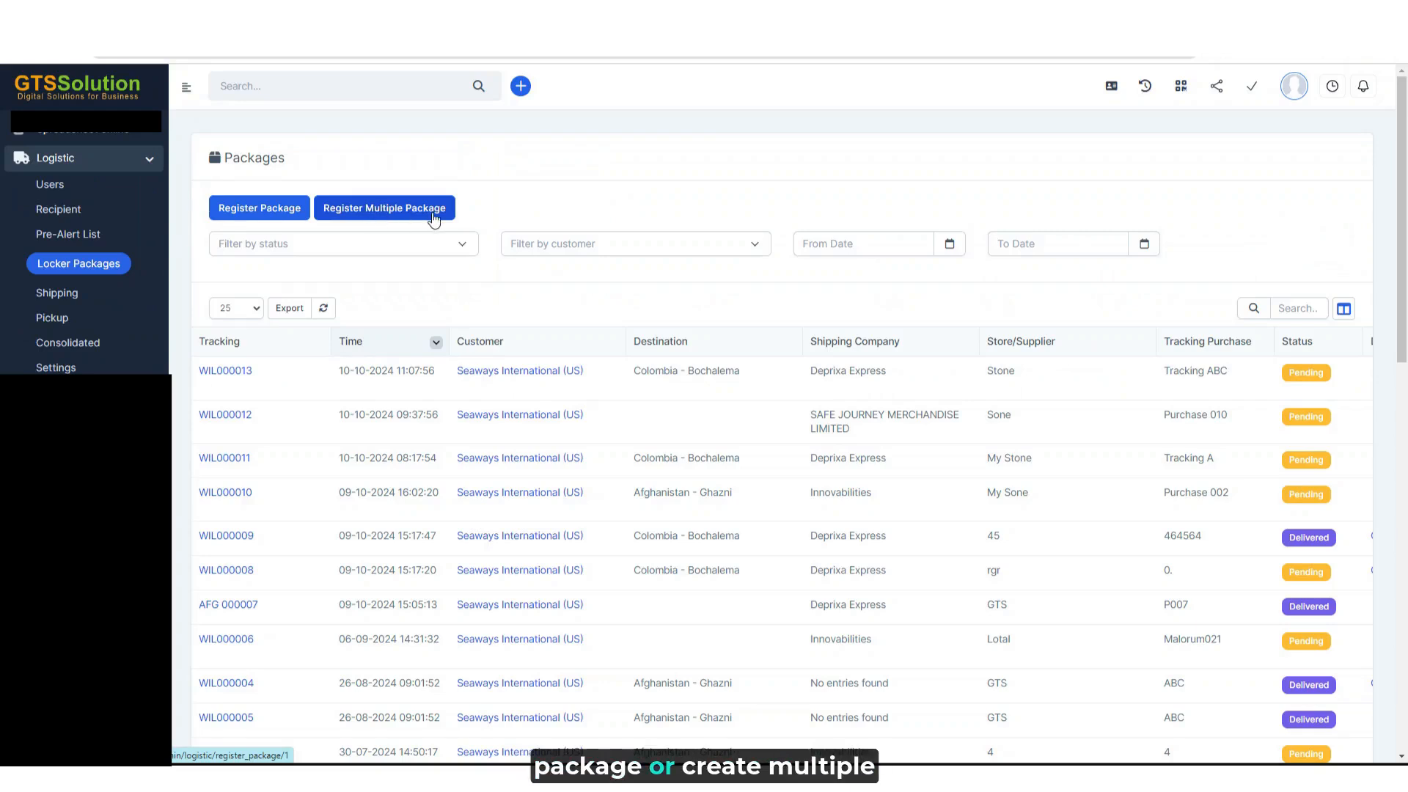
left_click(244, 212)
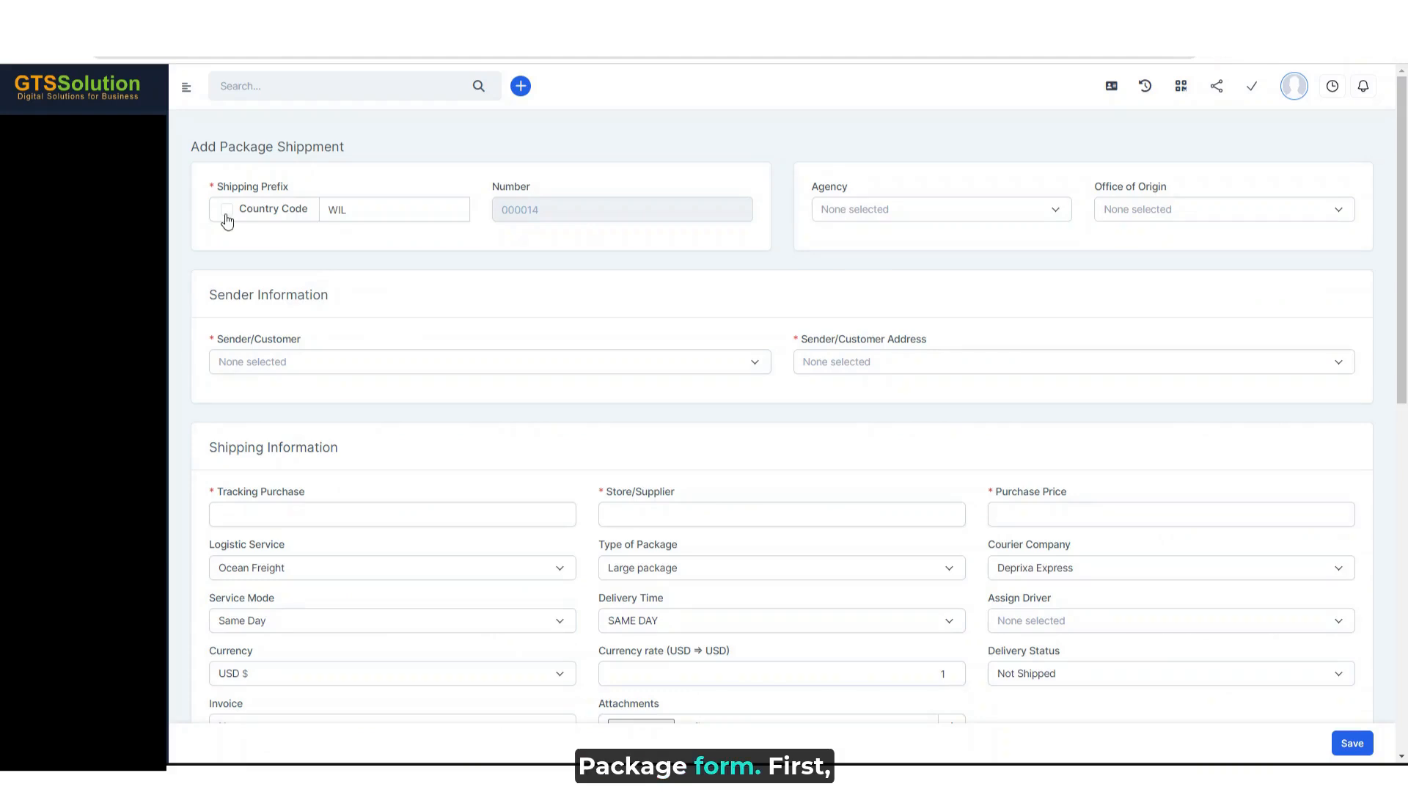
- Try the country code AFG - Afghanistan as the shipping prefix, and return to the WIL text prefix
left_click(227, 212)
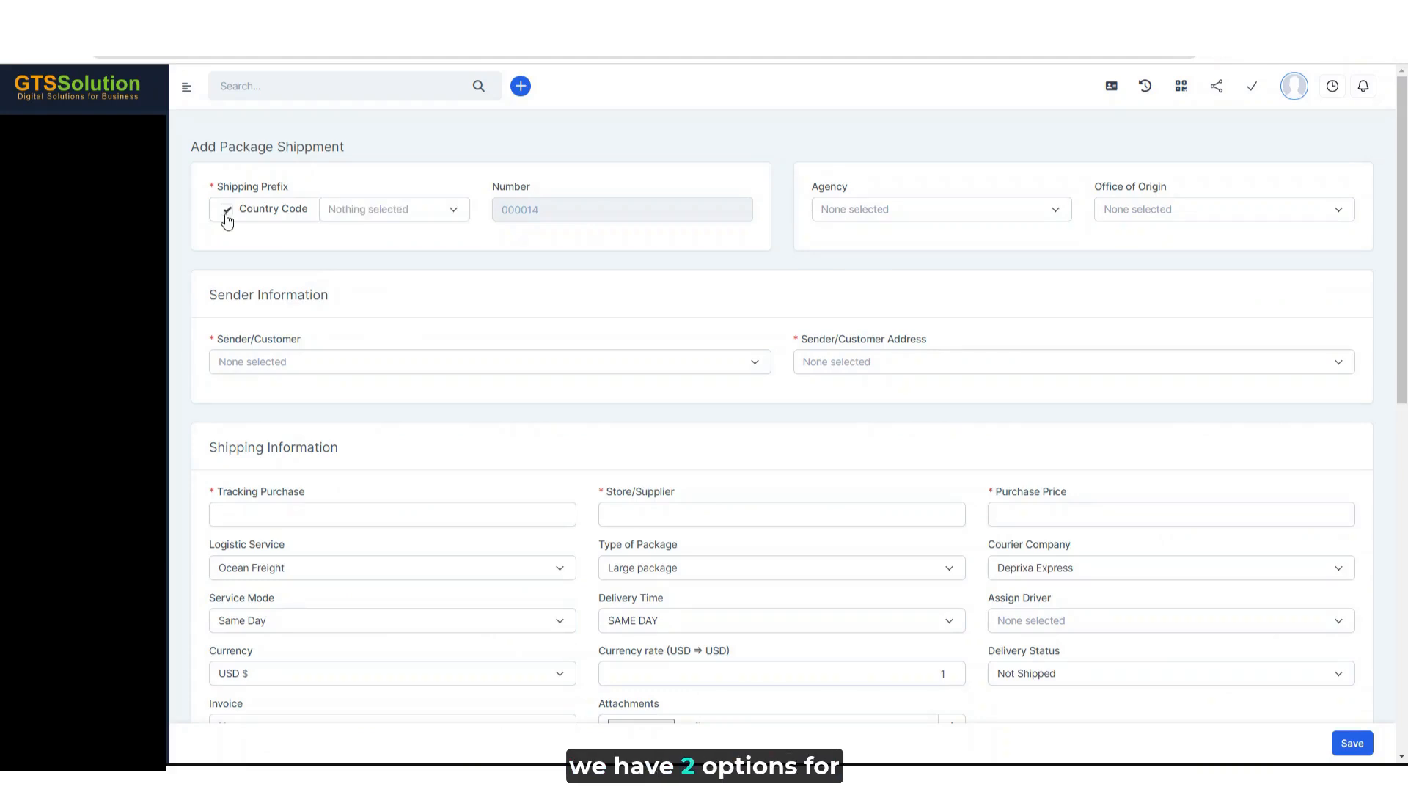
left_click(362, 218)
left_click(367, 309)
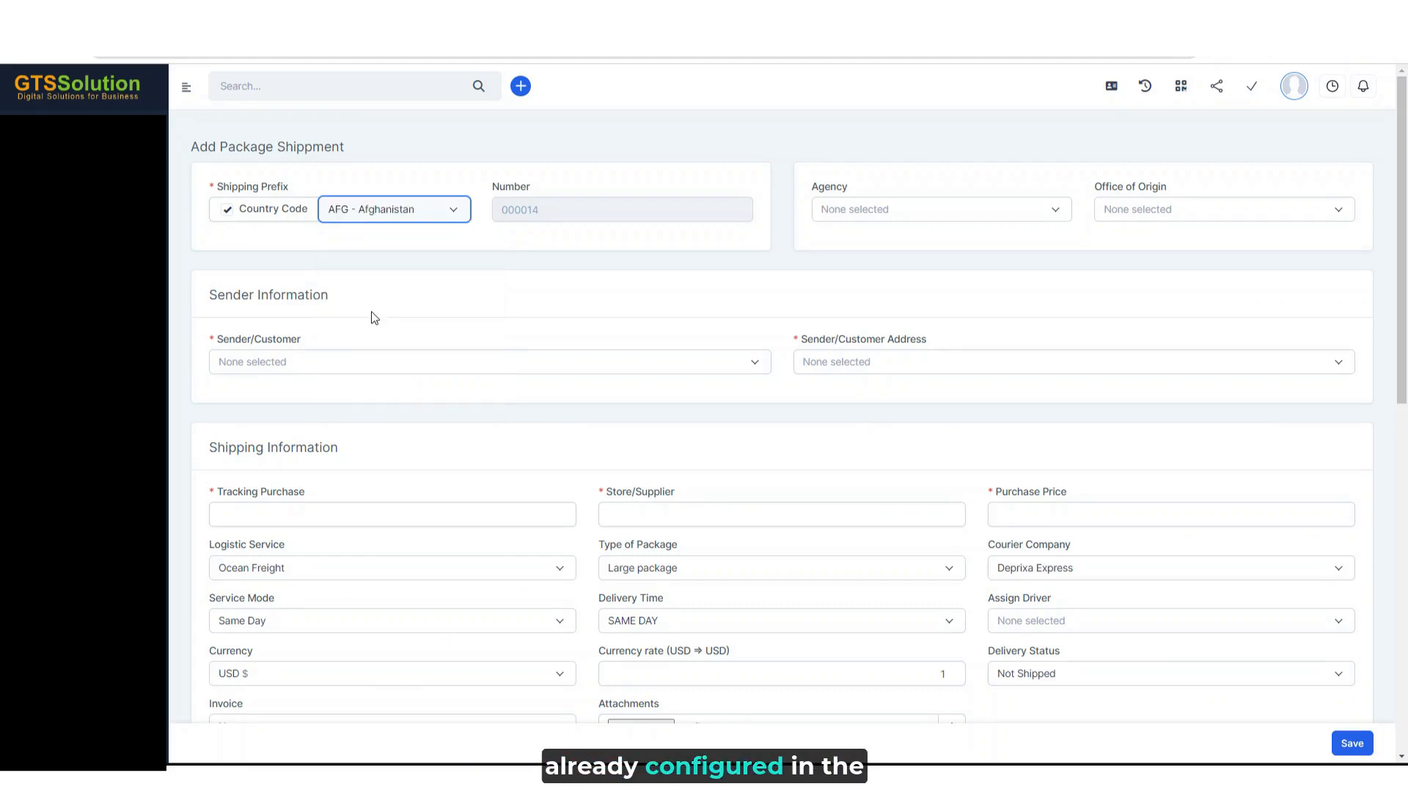
left_click(226, 210)
left_click(362, 212)
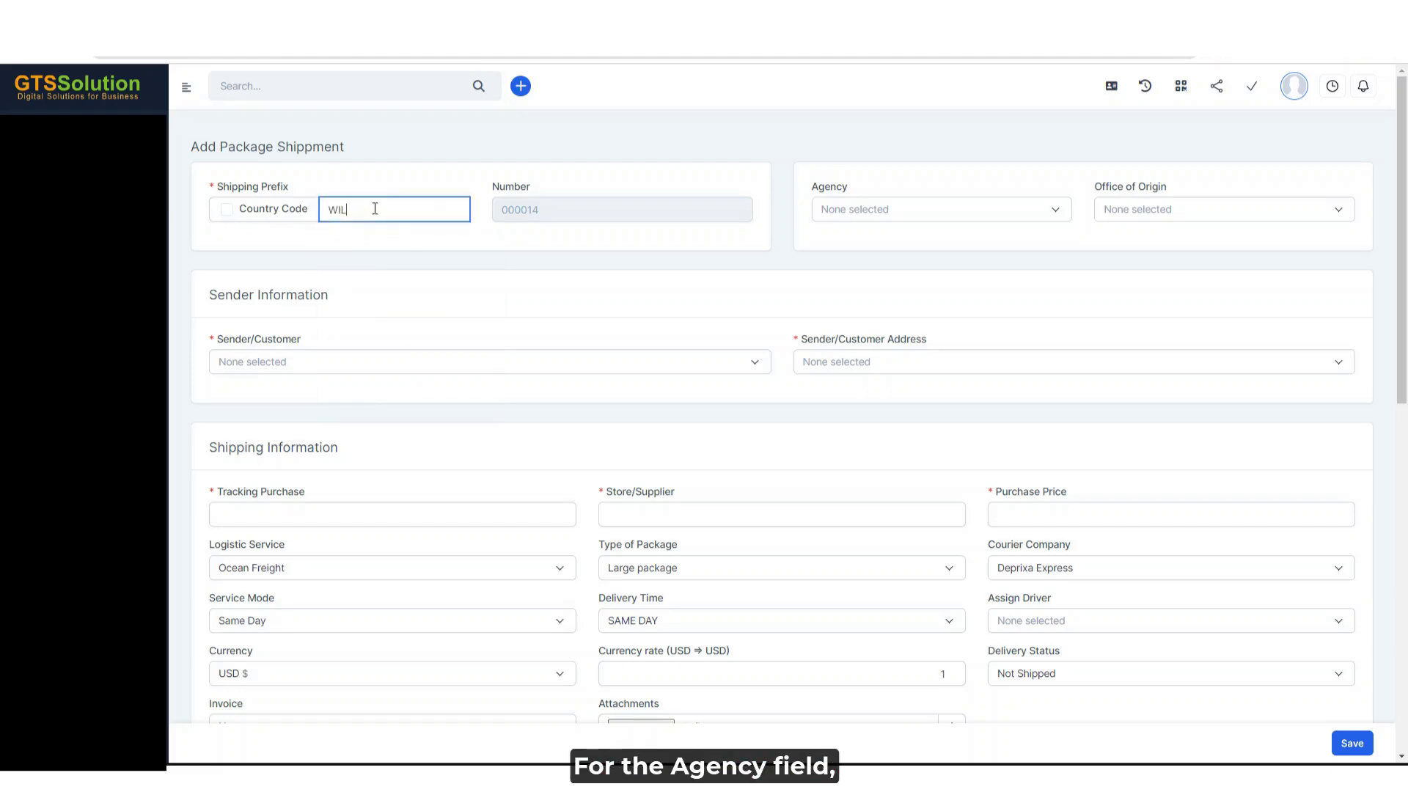
left_click(446, 181)
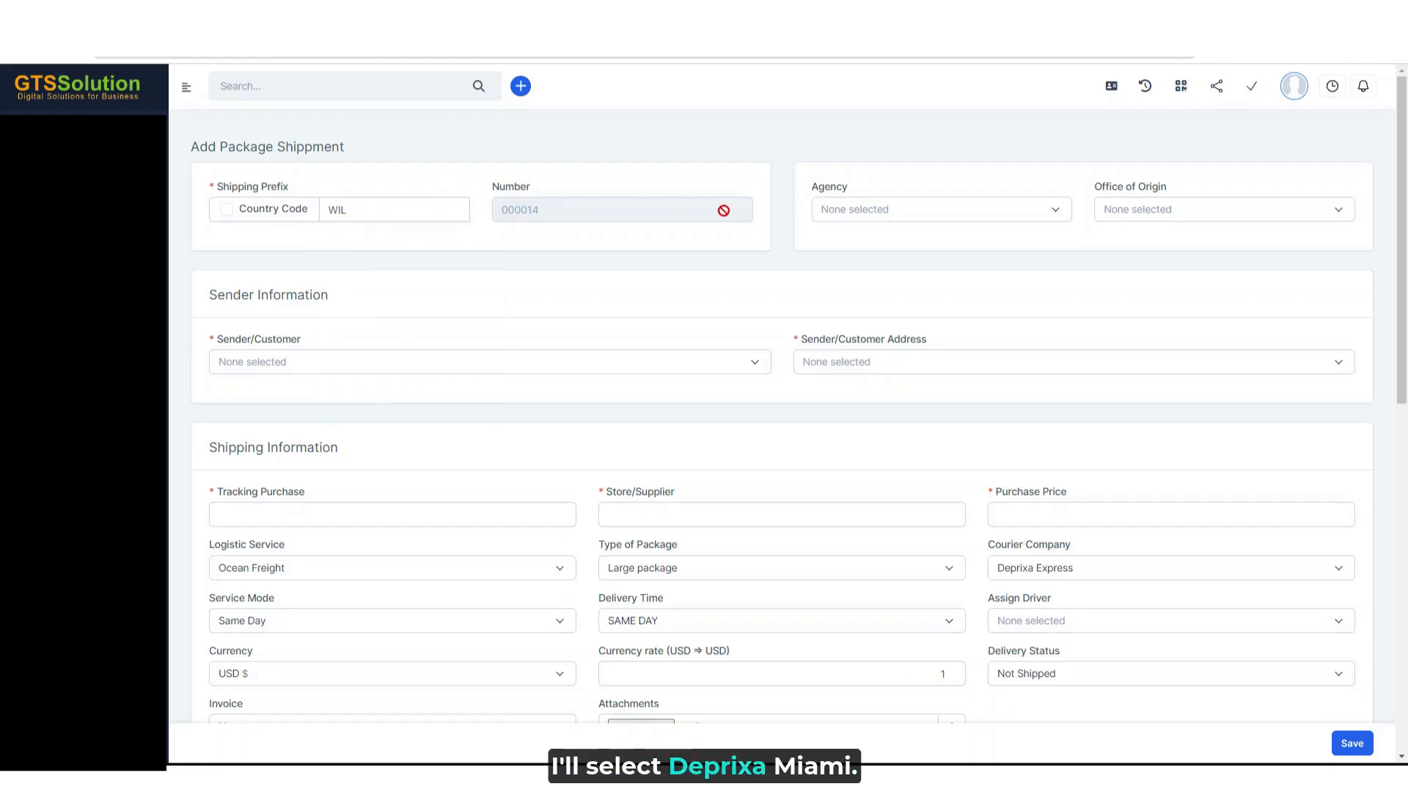
- Set the package's agency to Deprixa Miami and its office of origin to Deprixa Group
left_click(889, 217)
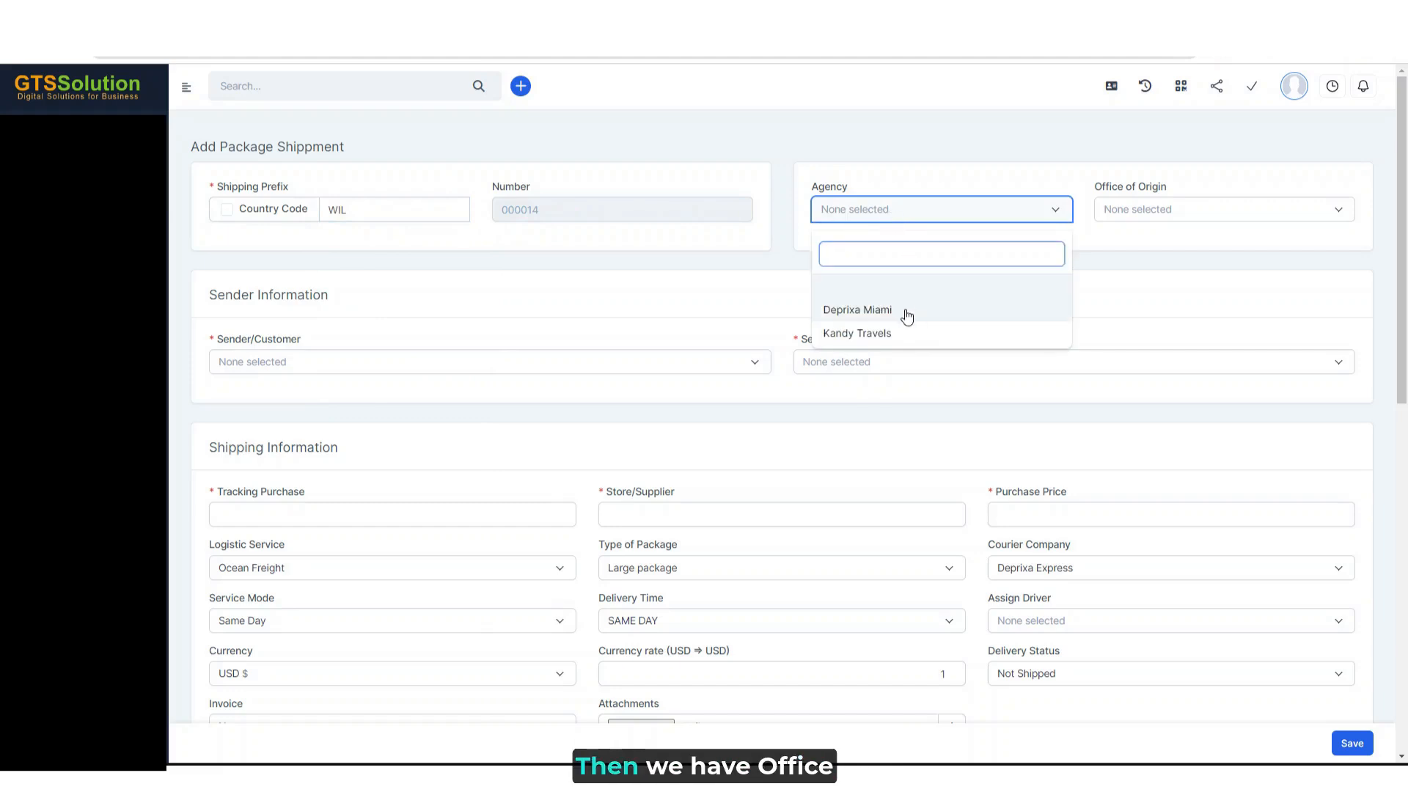
left_click(907, 316)
left_click(1148, 211)
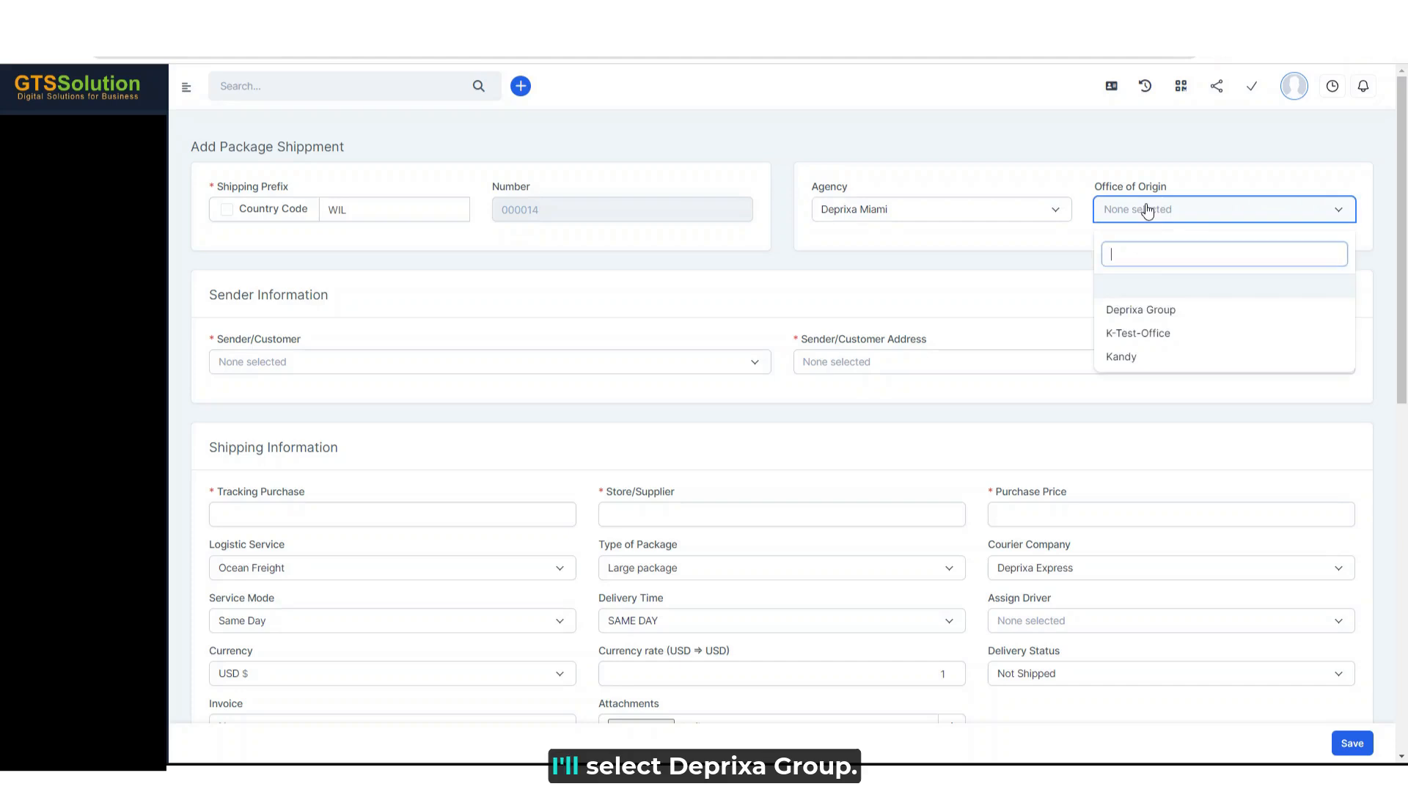
left_click(1148, 314)
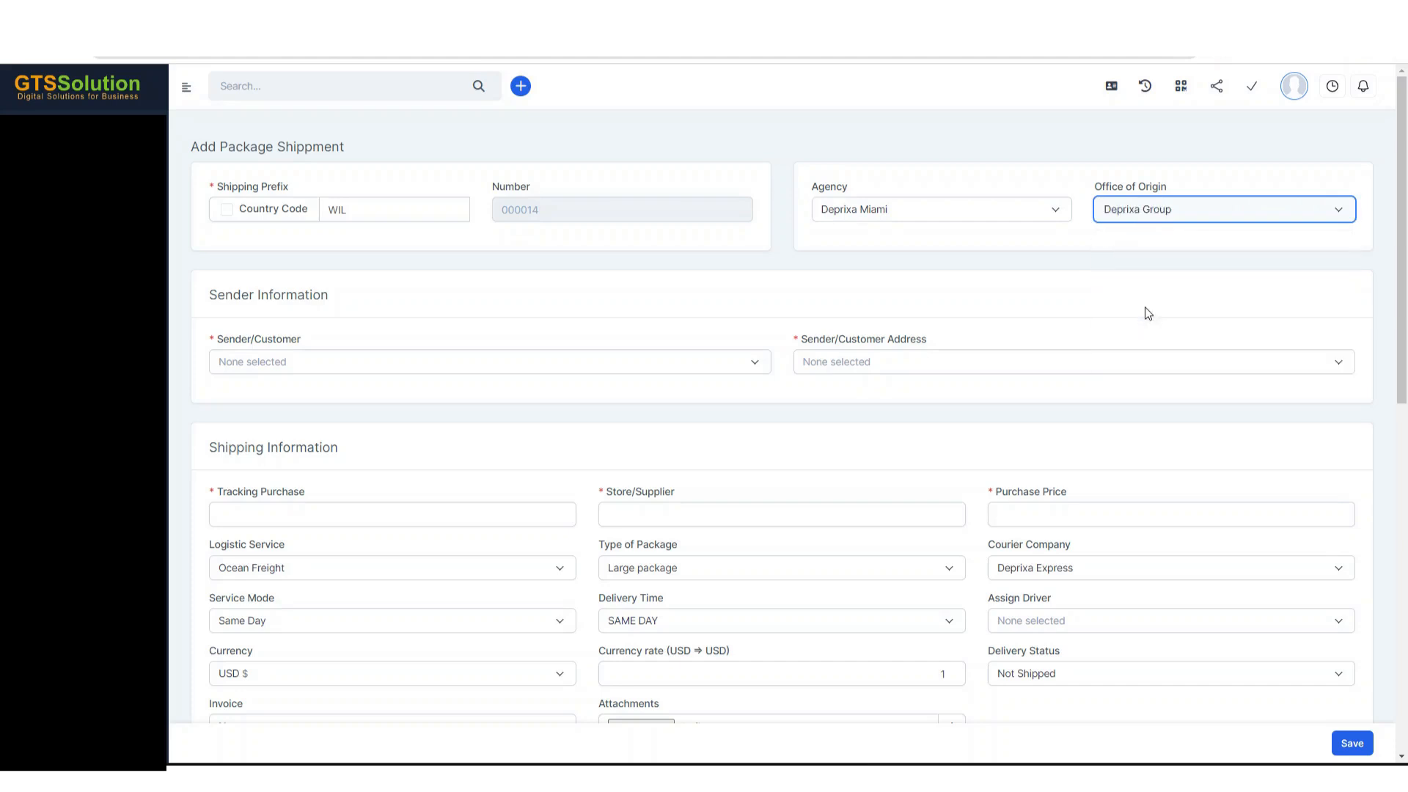
- Choose Seaways International (US) as the sender with its second saved address, the one in Bochalema, Colombia
left_click(360, 371)
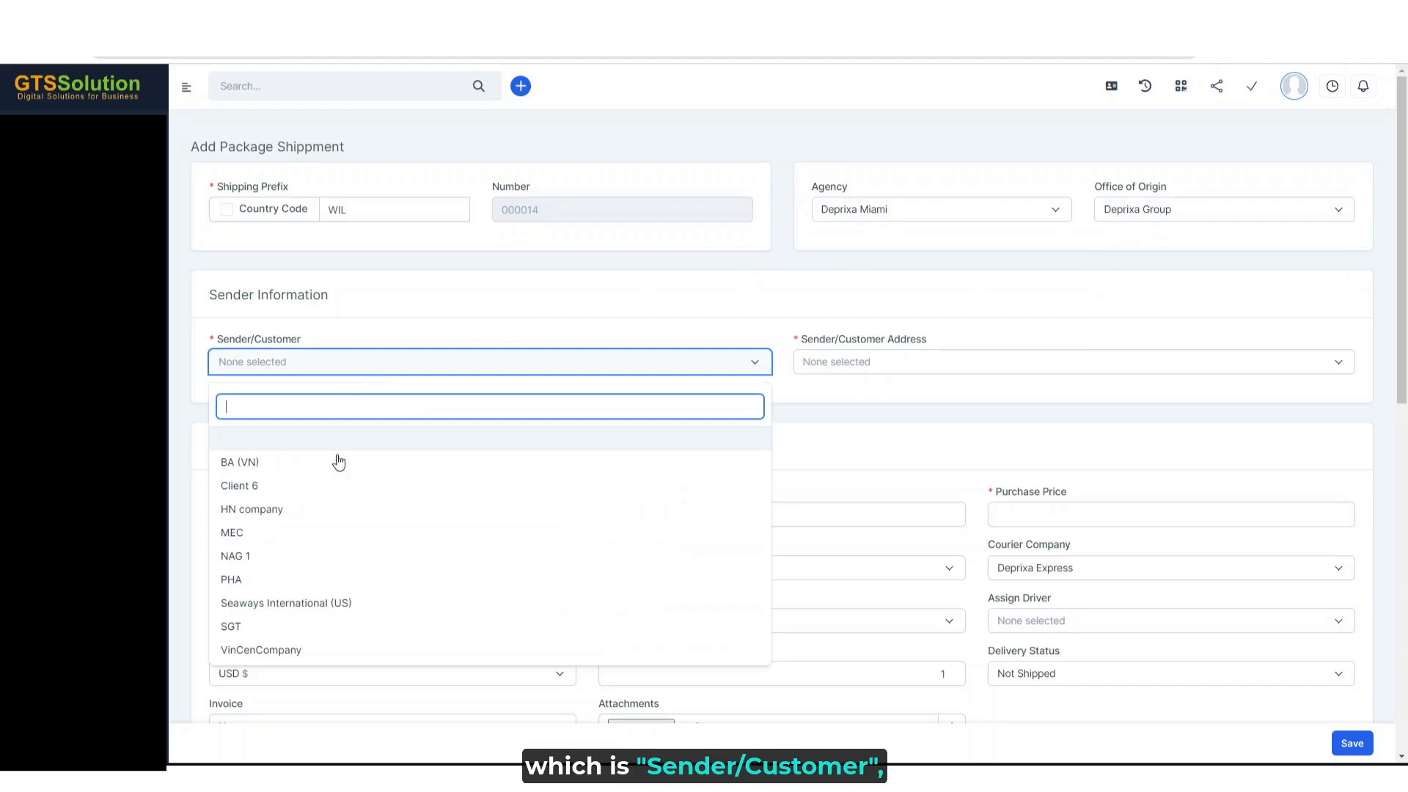
left_click(333, 604)
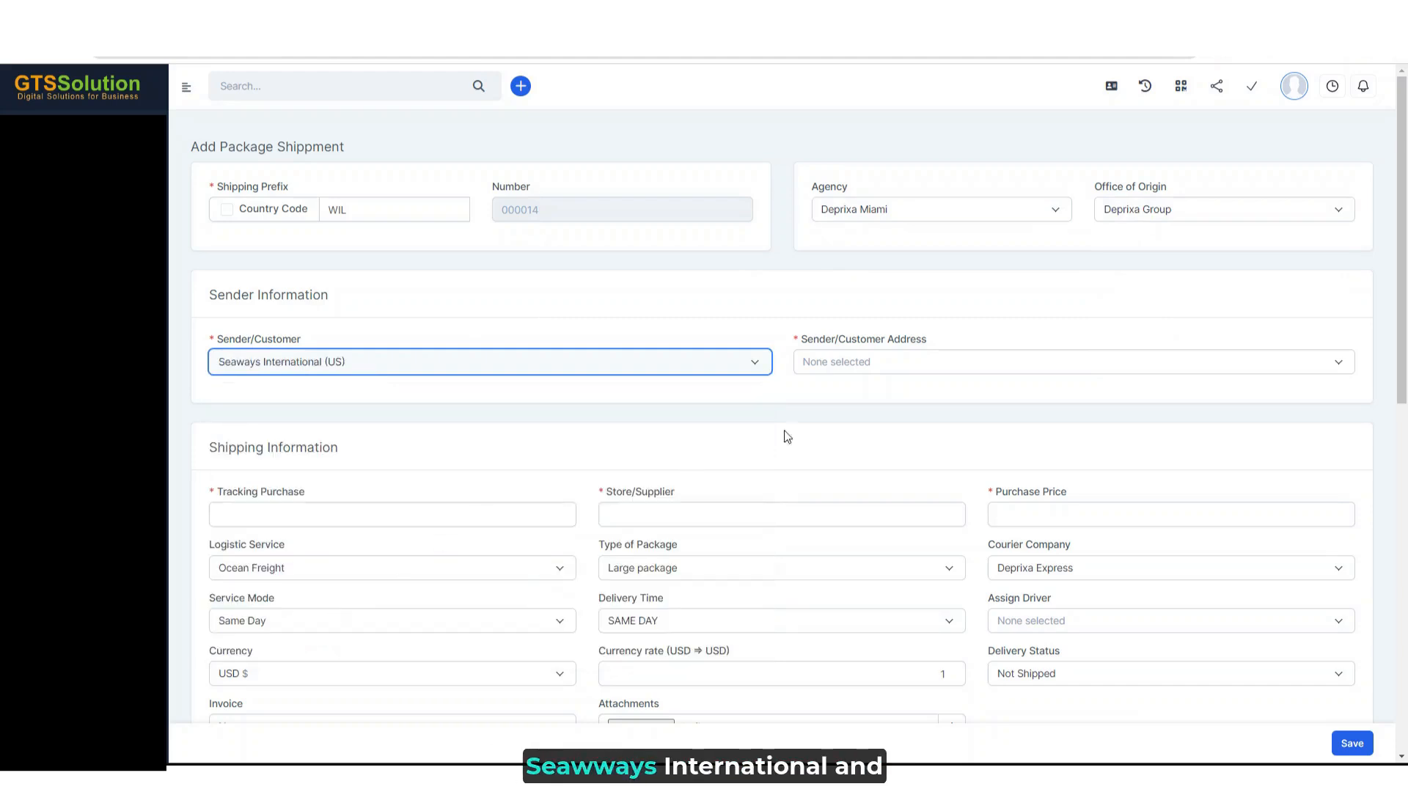
left_click(908, 363)
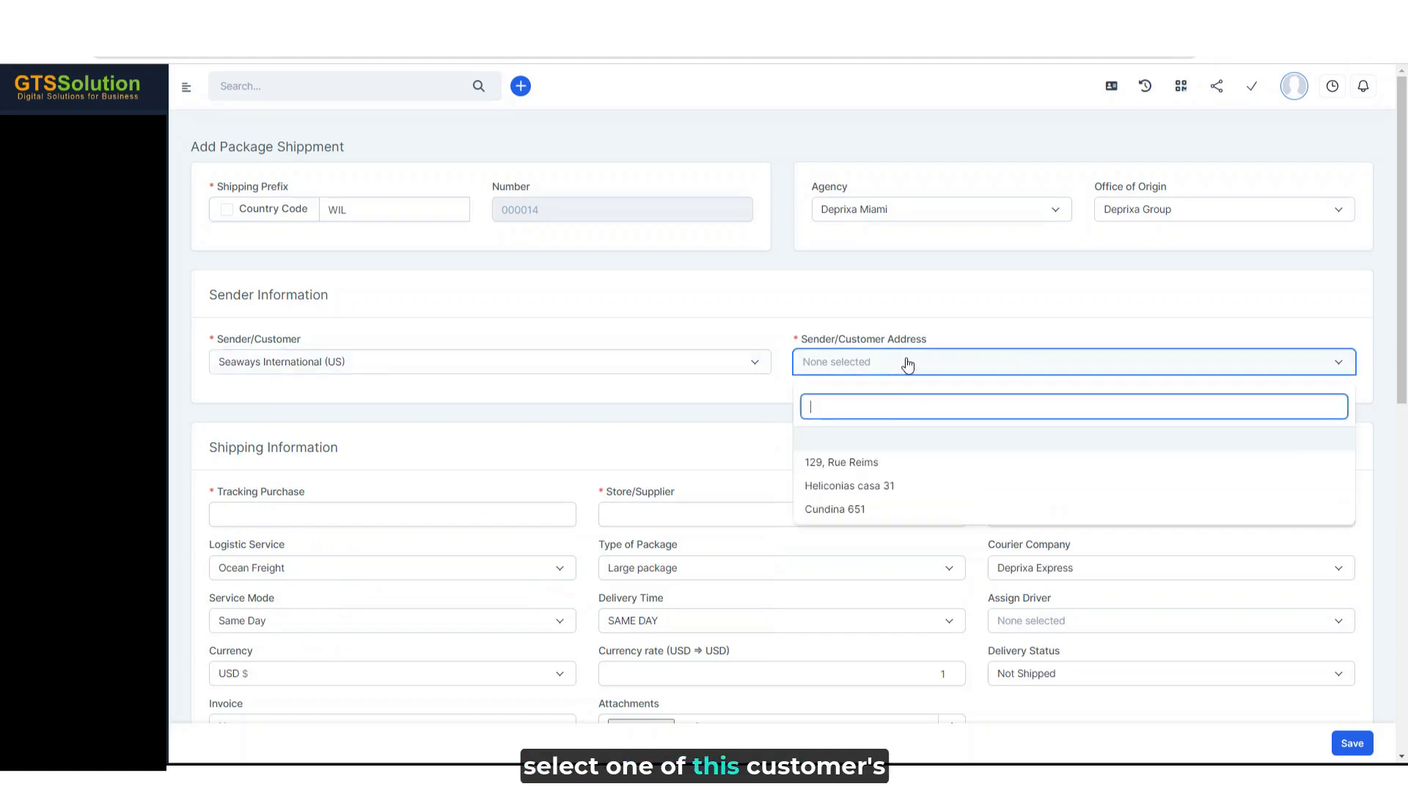
left_click(861, 496)
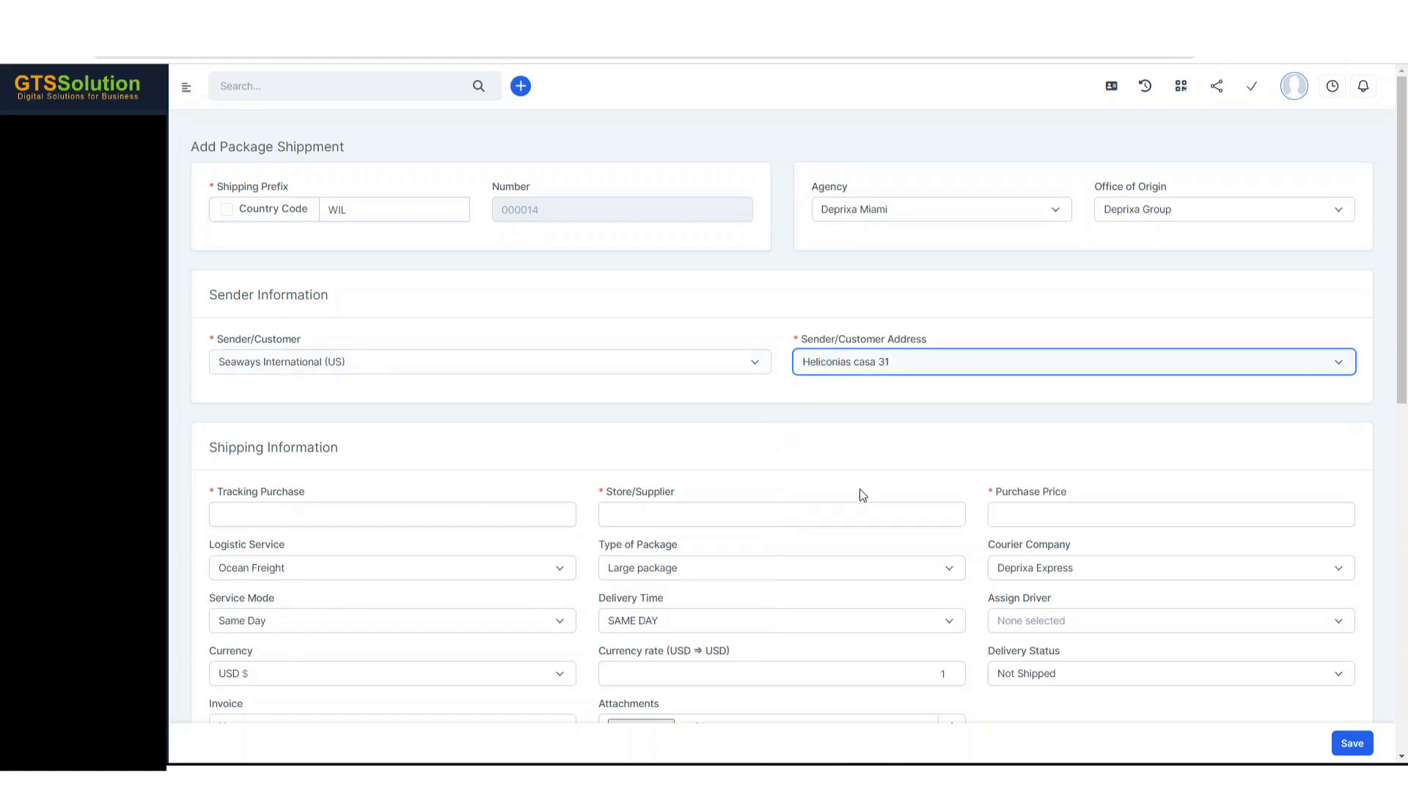
- Enter Tracking 3598 as the tracking purchase in the package's shipping information
left_click(347, 511)
type("Tracking")
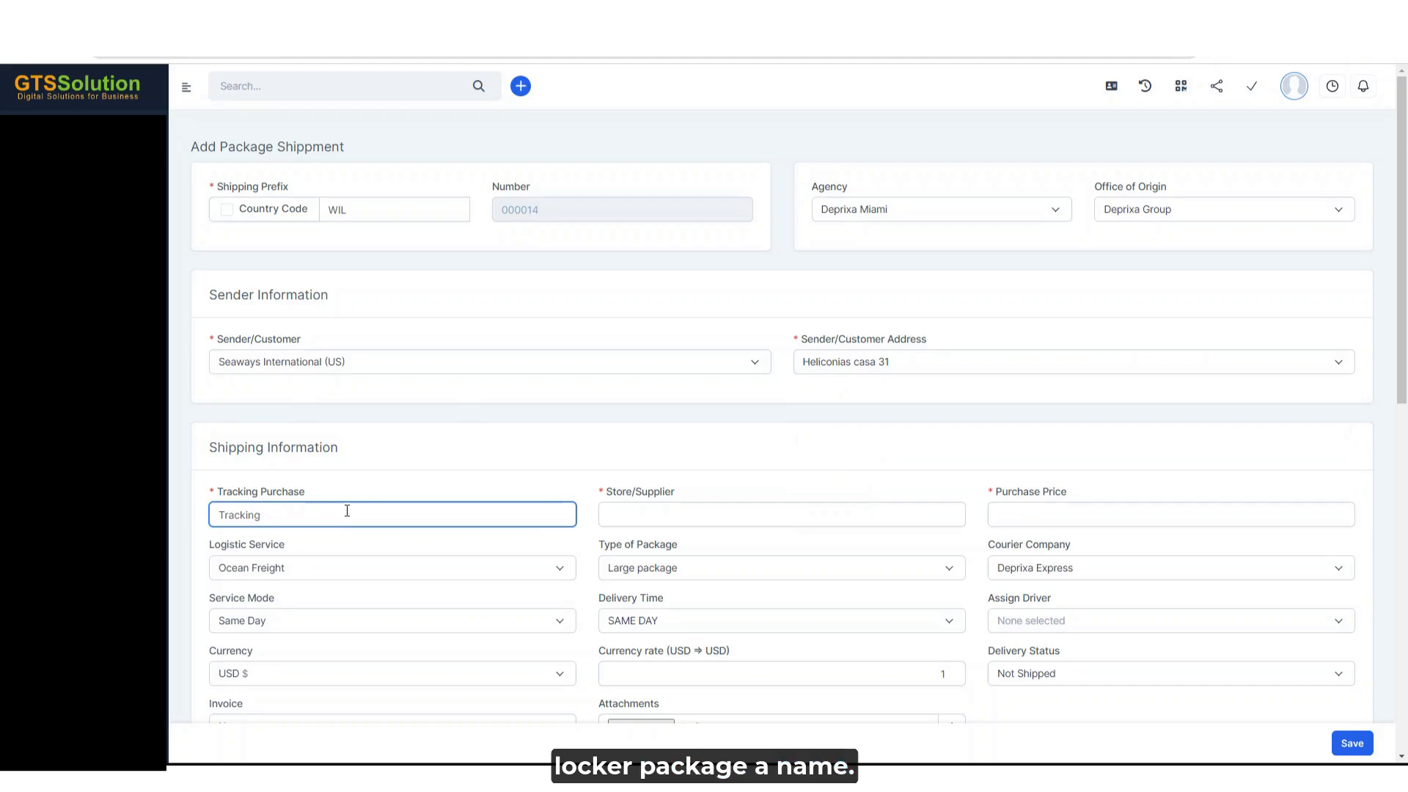
type(" 35")
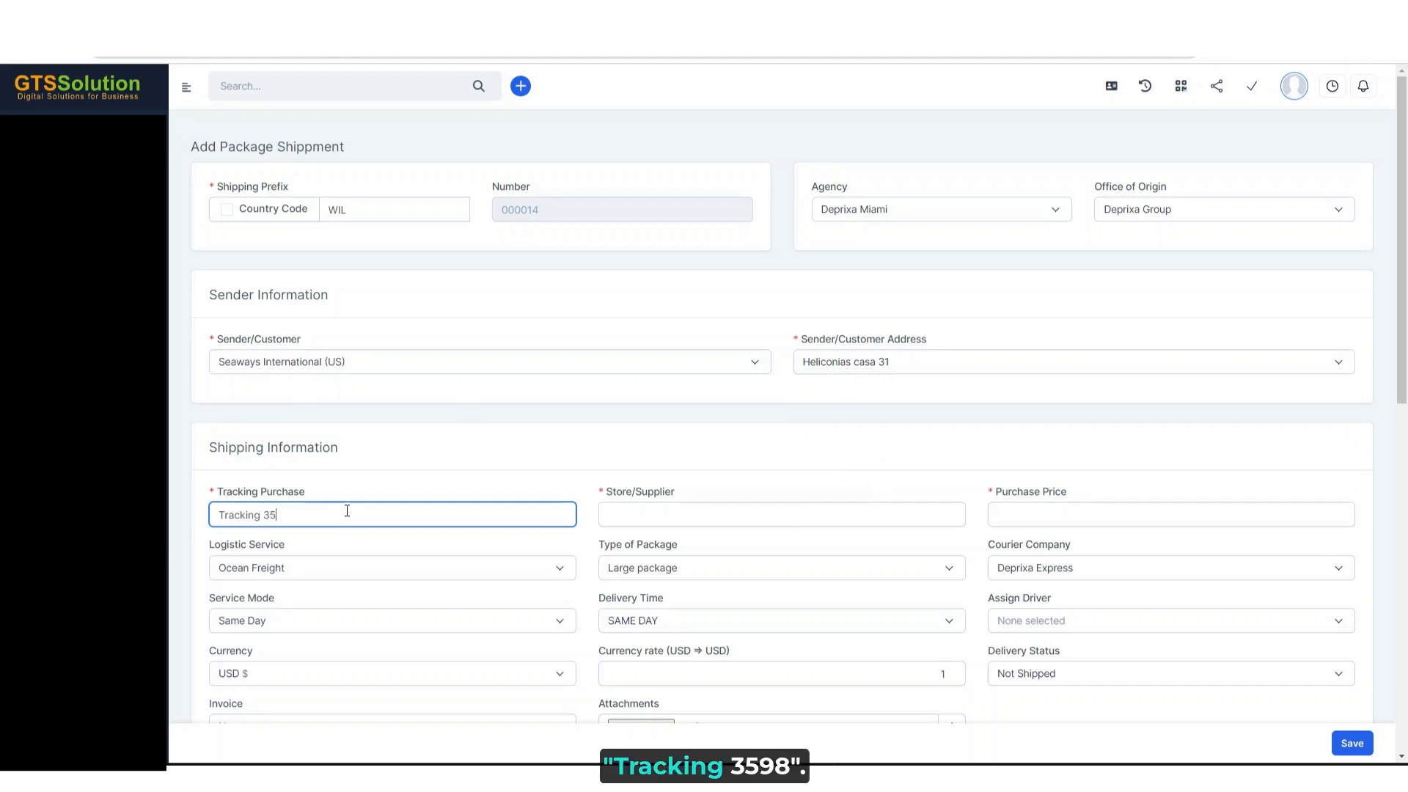
type("98")
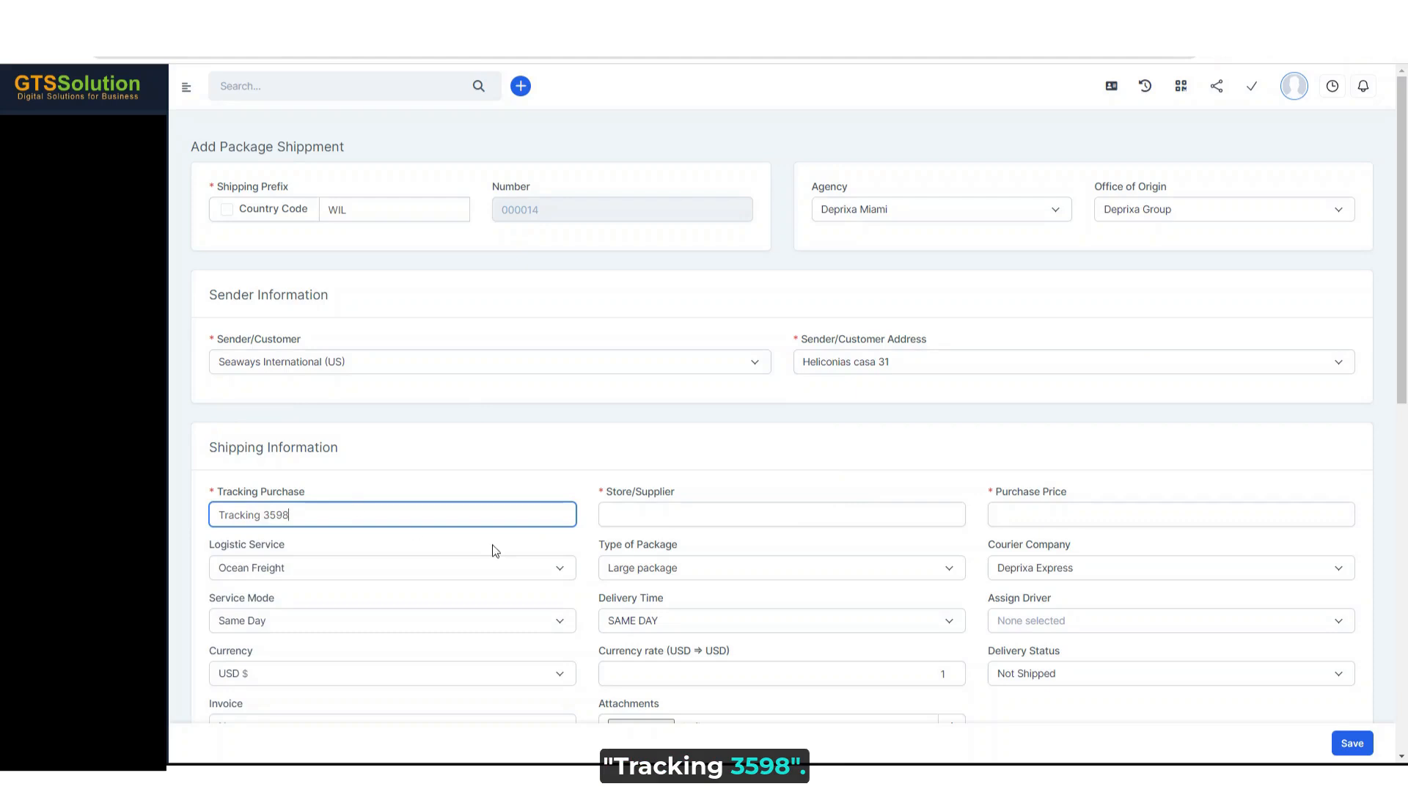
- Set the store/supplier to Stone and the purchase price to 450000
left_click(605, 514)
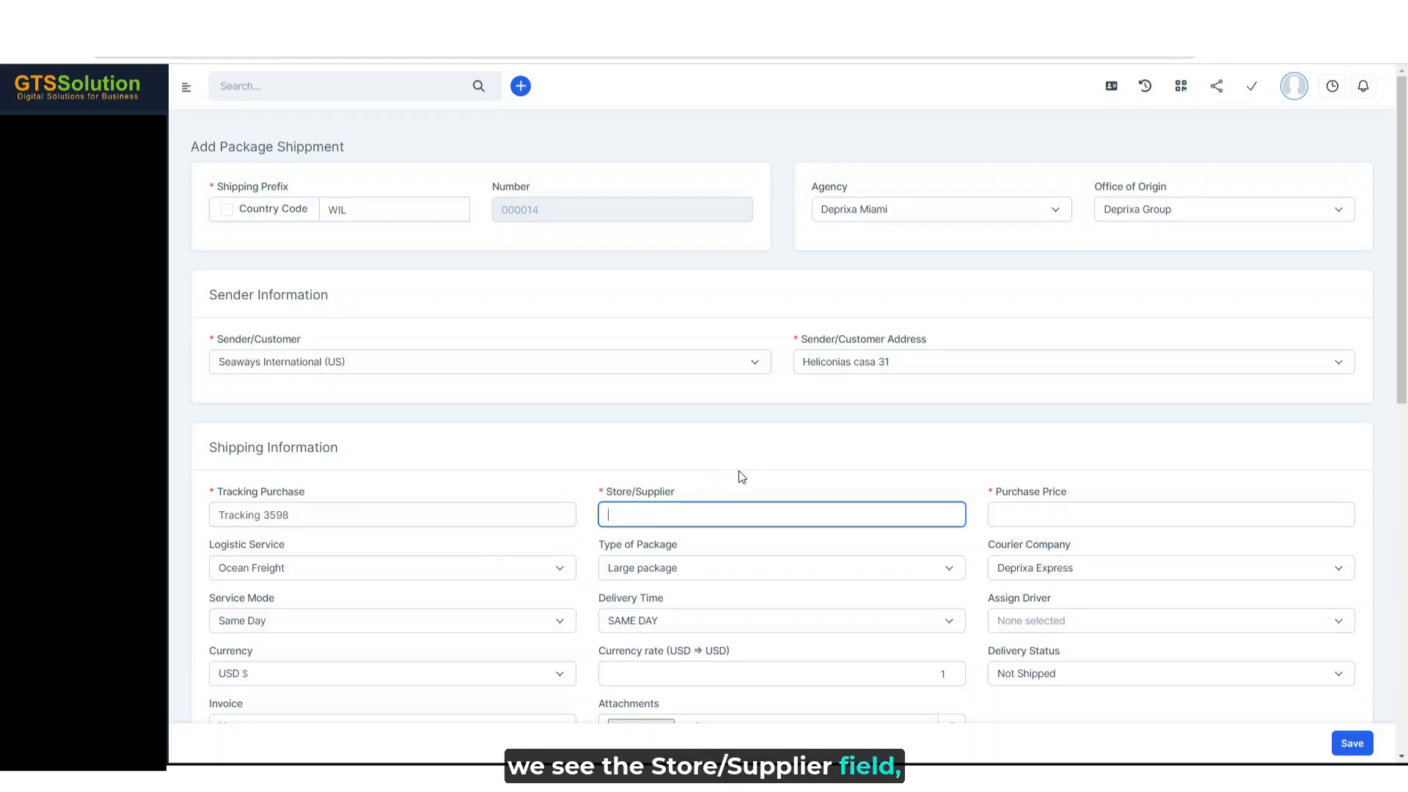
type("Stone")
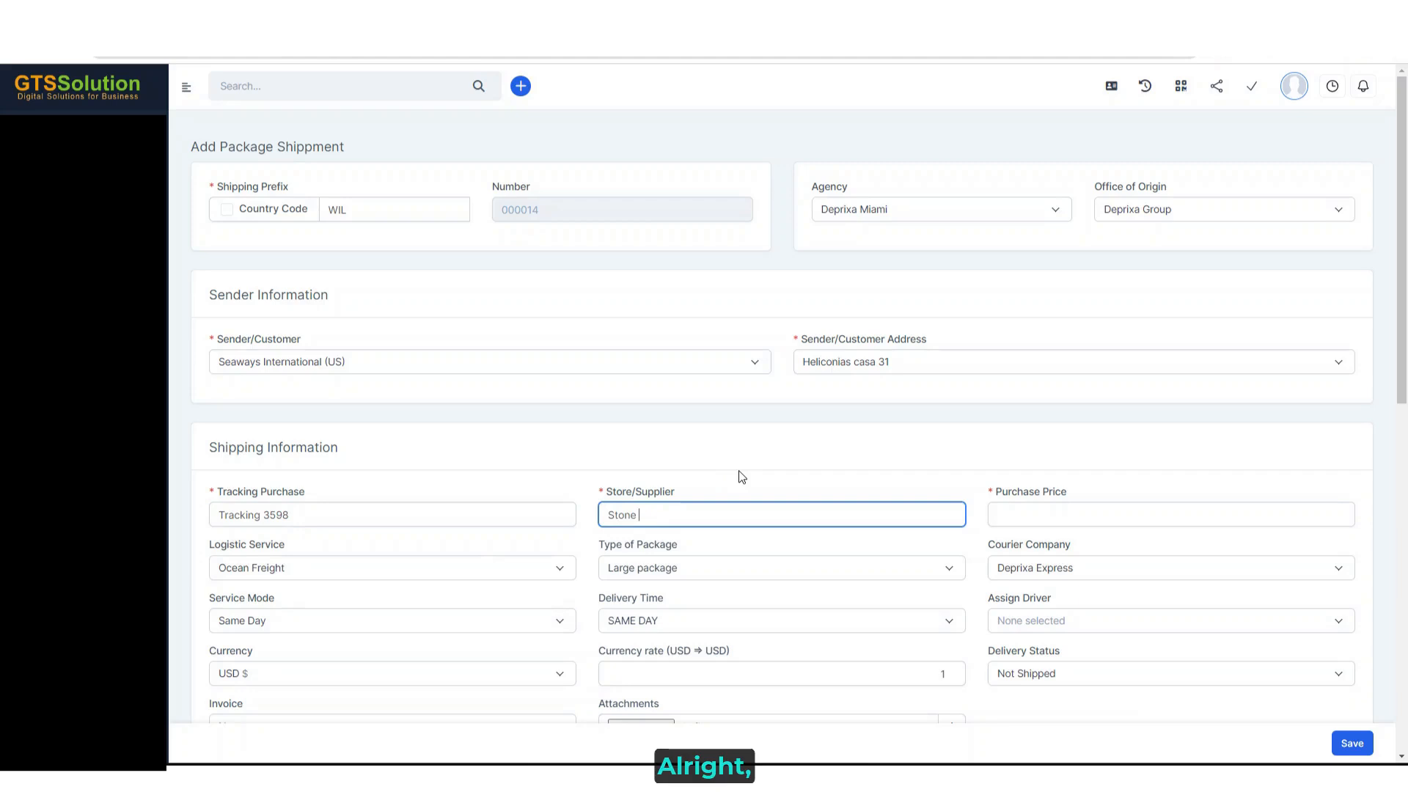
key("Tab")
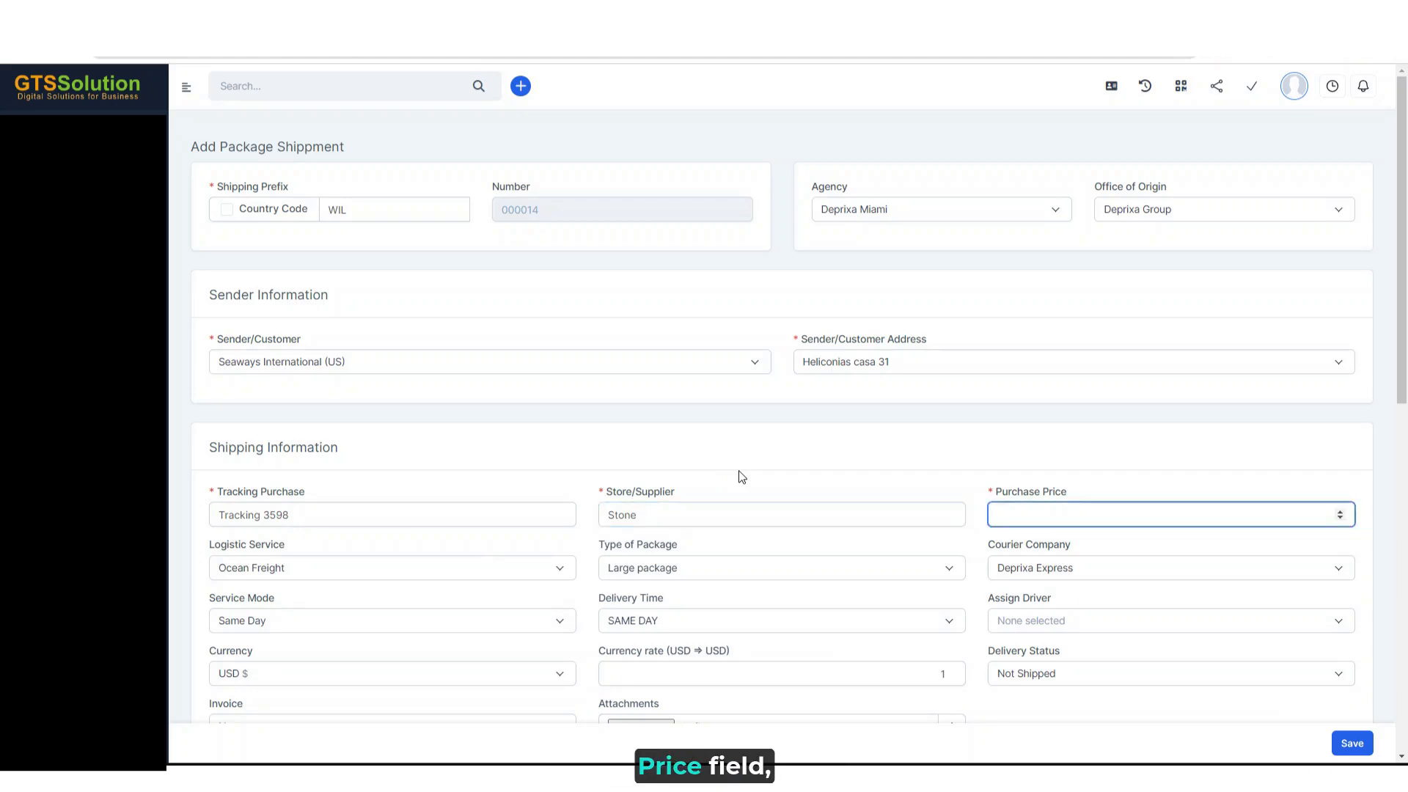
type("450000")
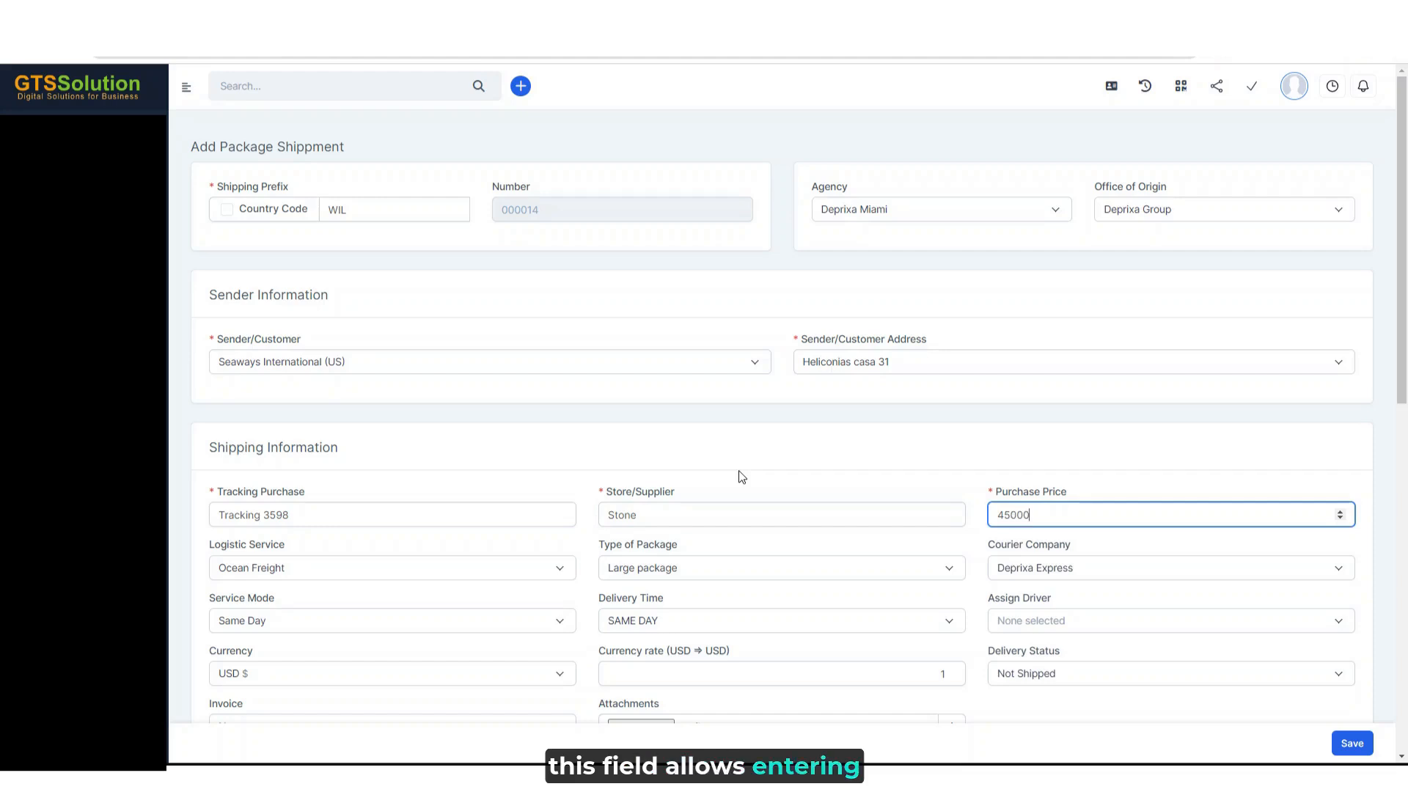
key("Tab")
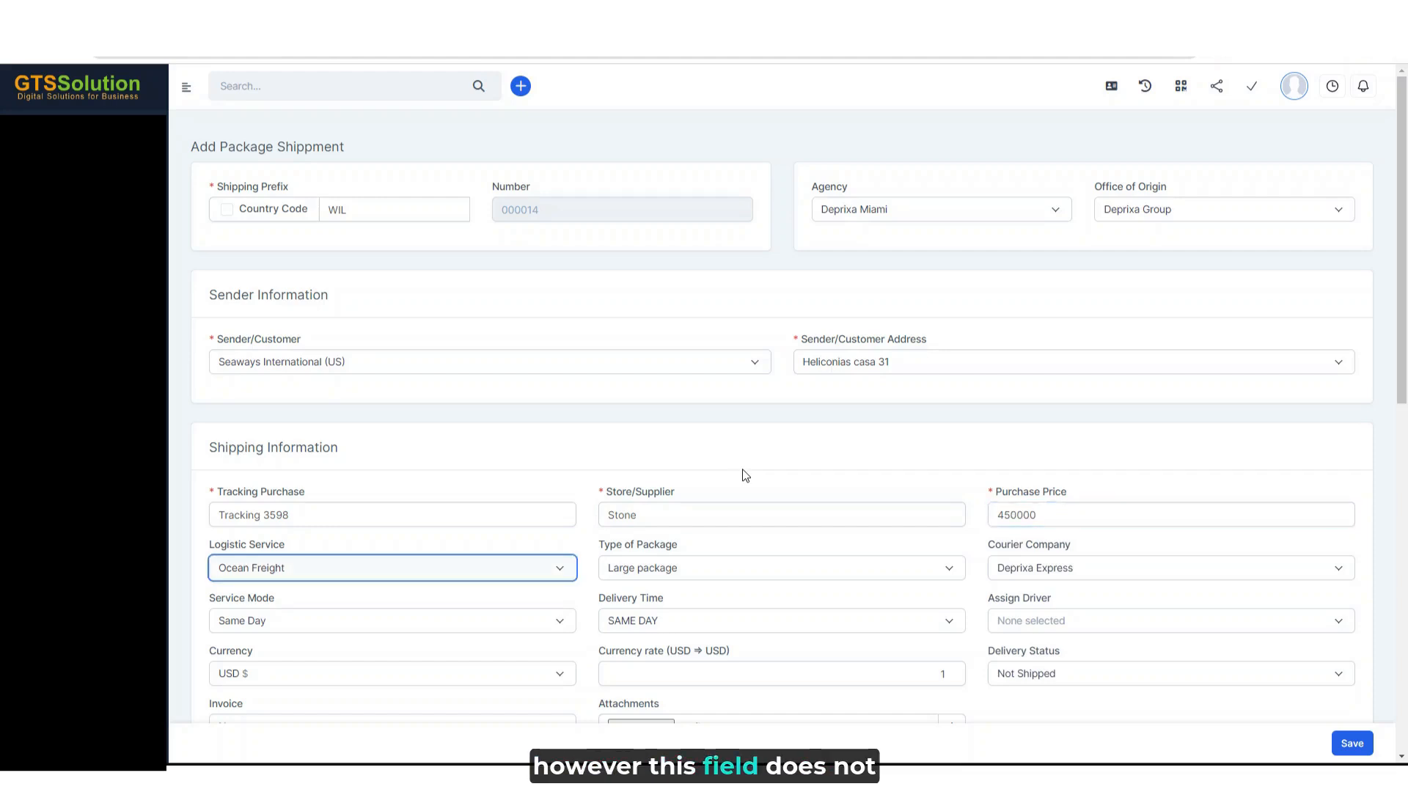
- Set the currency in the package's shipping information to EUR
key("Tab")
key("Tab")
key("Tab")
key("Tab")
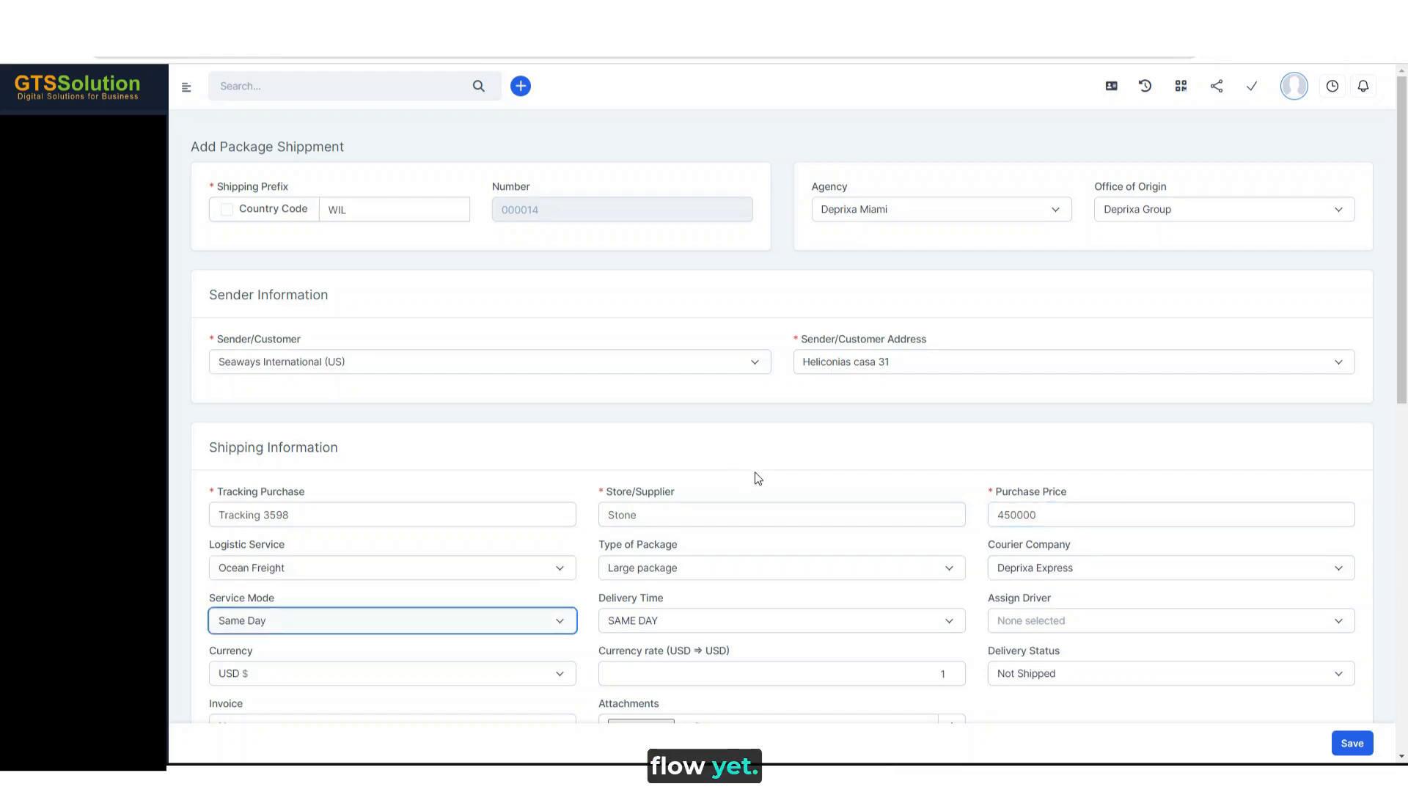
key("Tab")
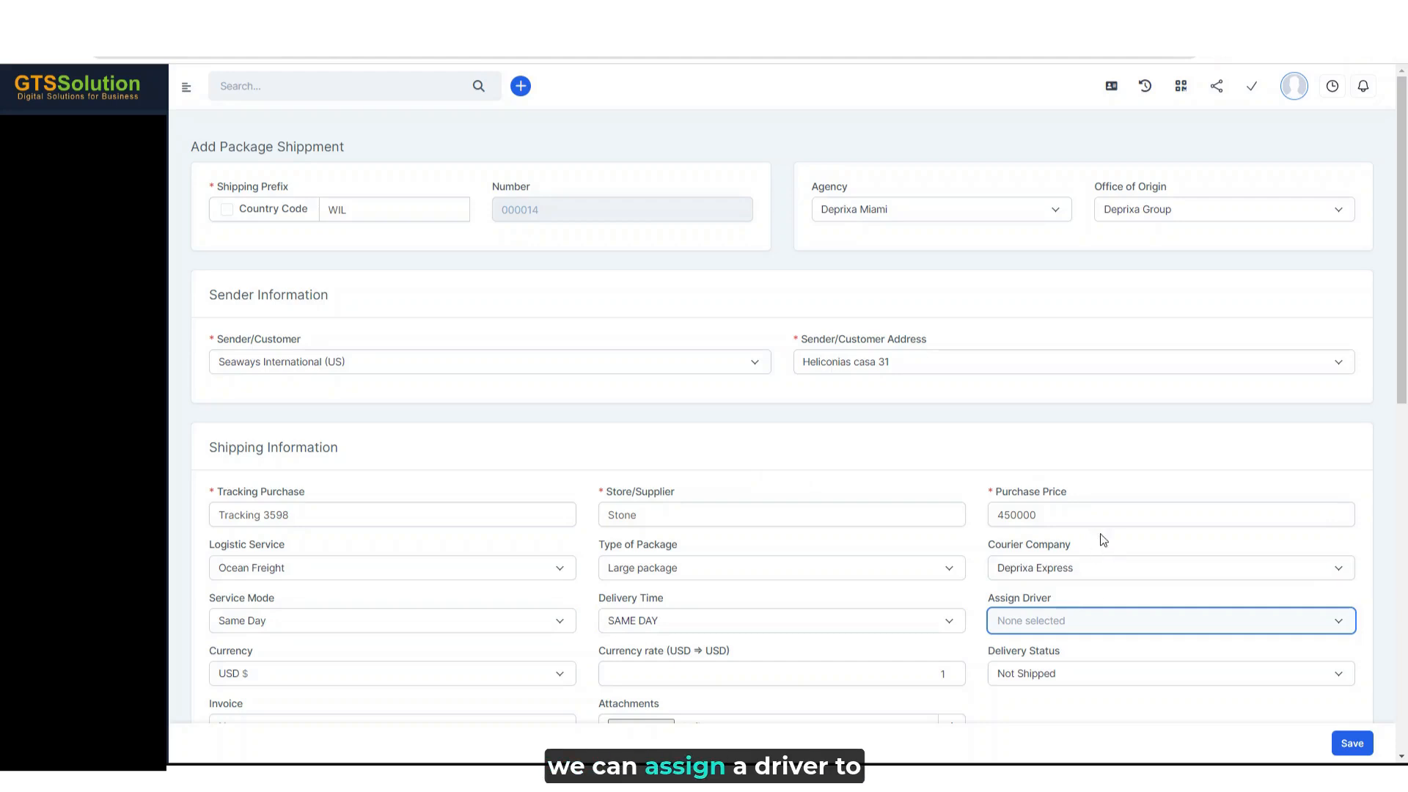
key("Tab")
scroll(1056, 433, "down", 4)
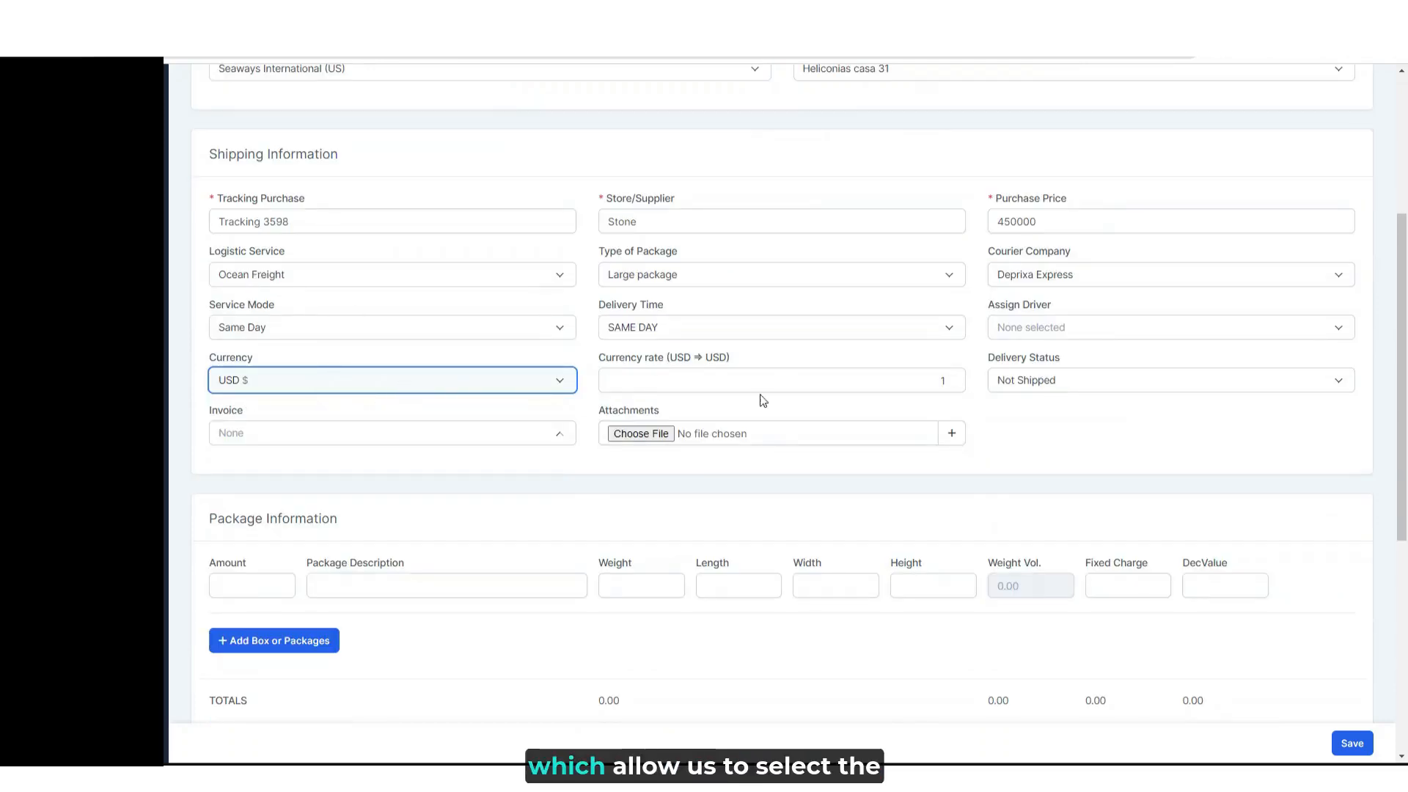
left_click(443, 382)
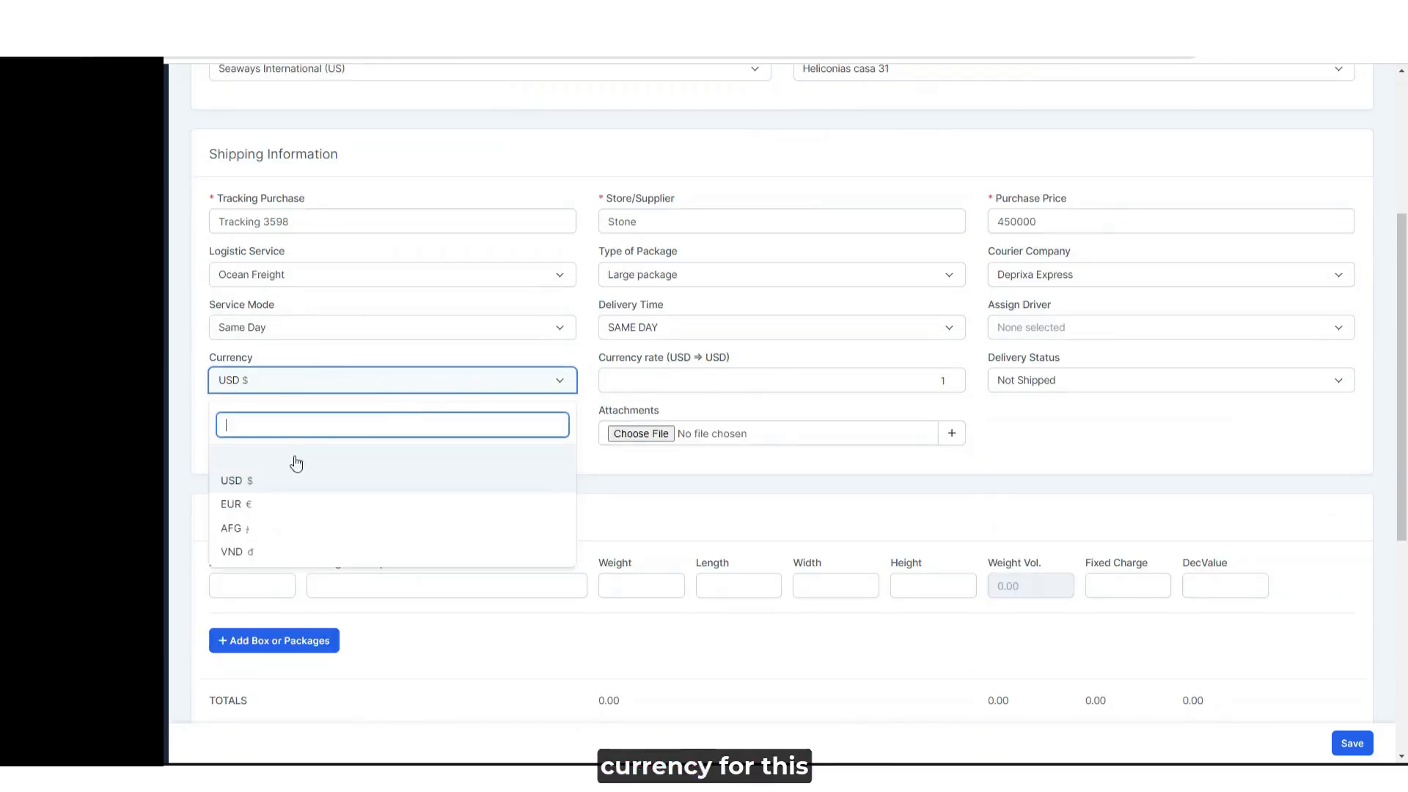
left_click(282, 506)
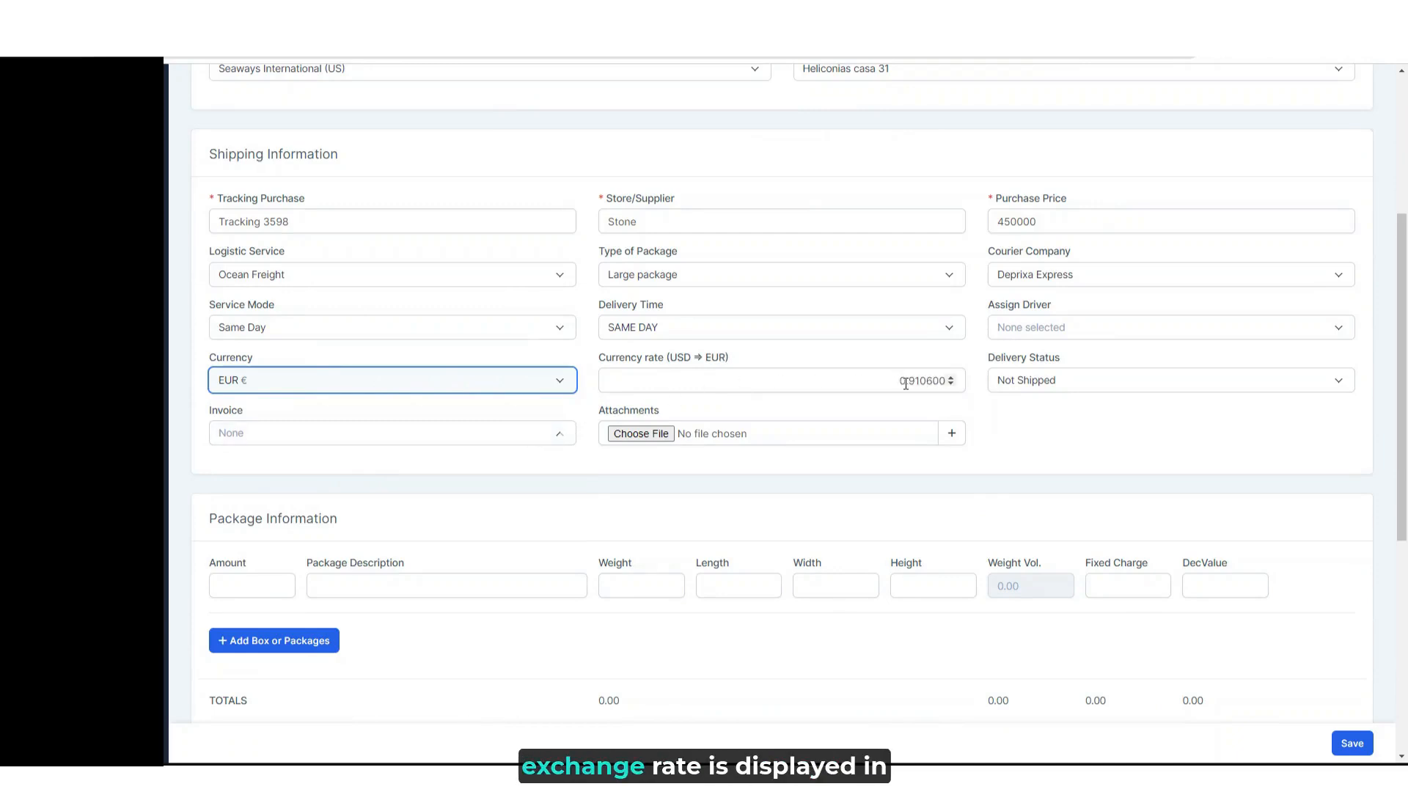
left_click(424, 388)
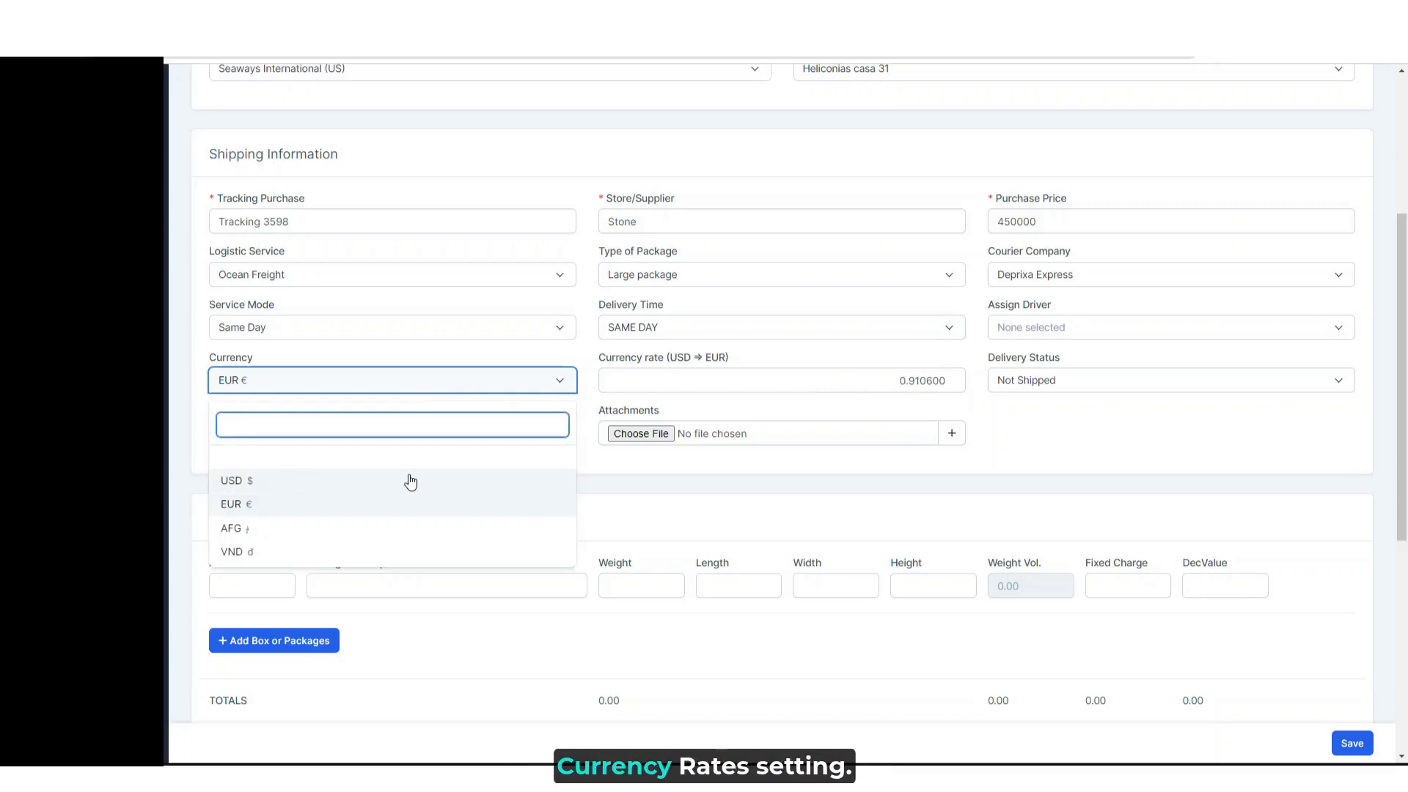
left_click(1022, 411)
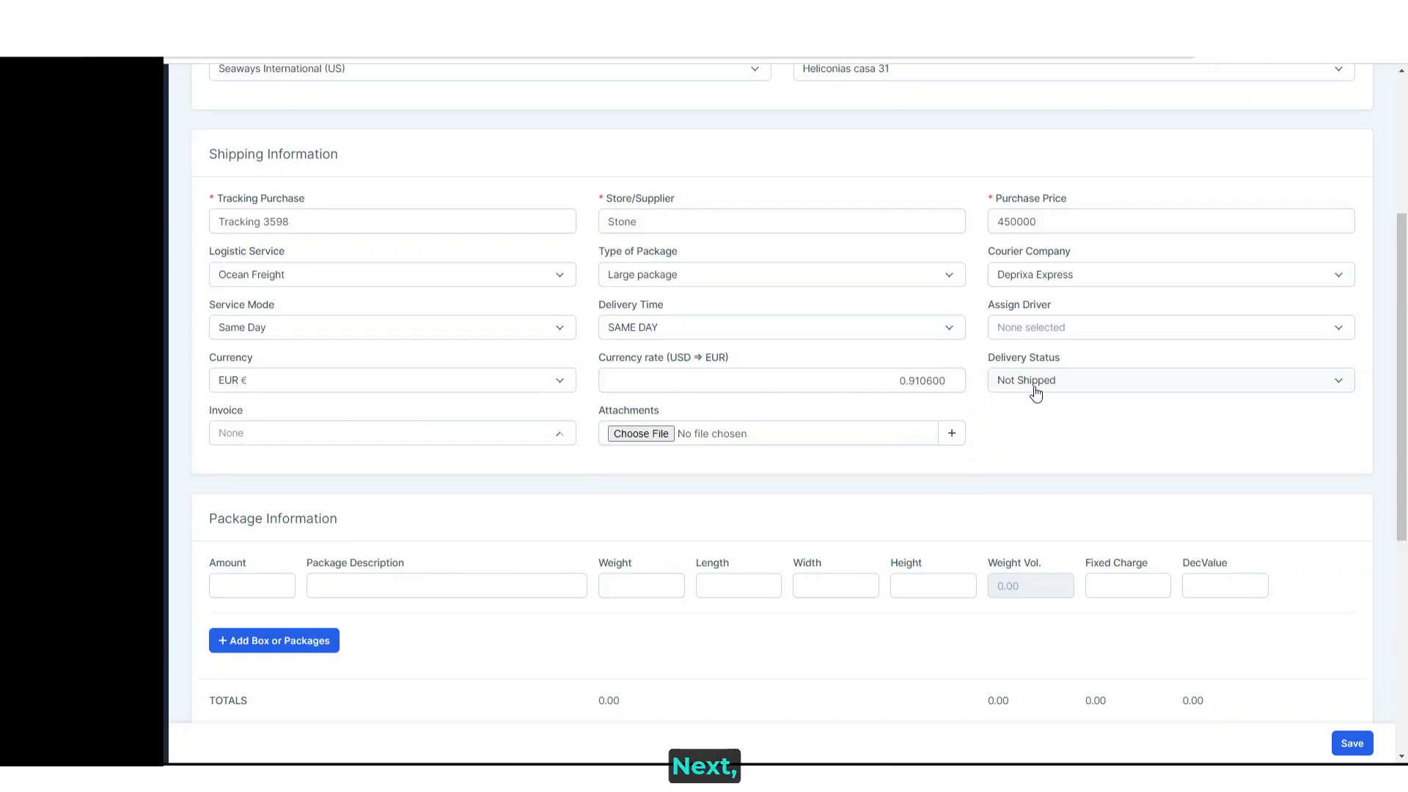
left_click(1035, 389)
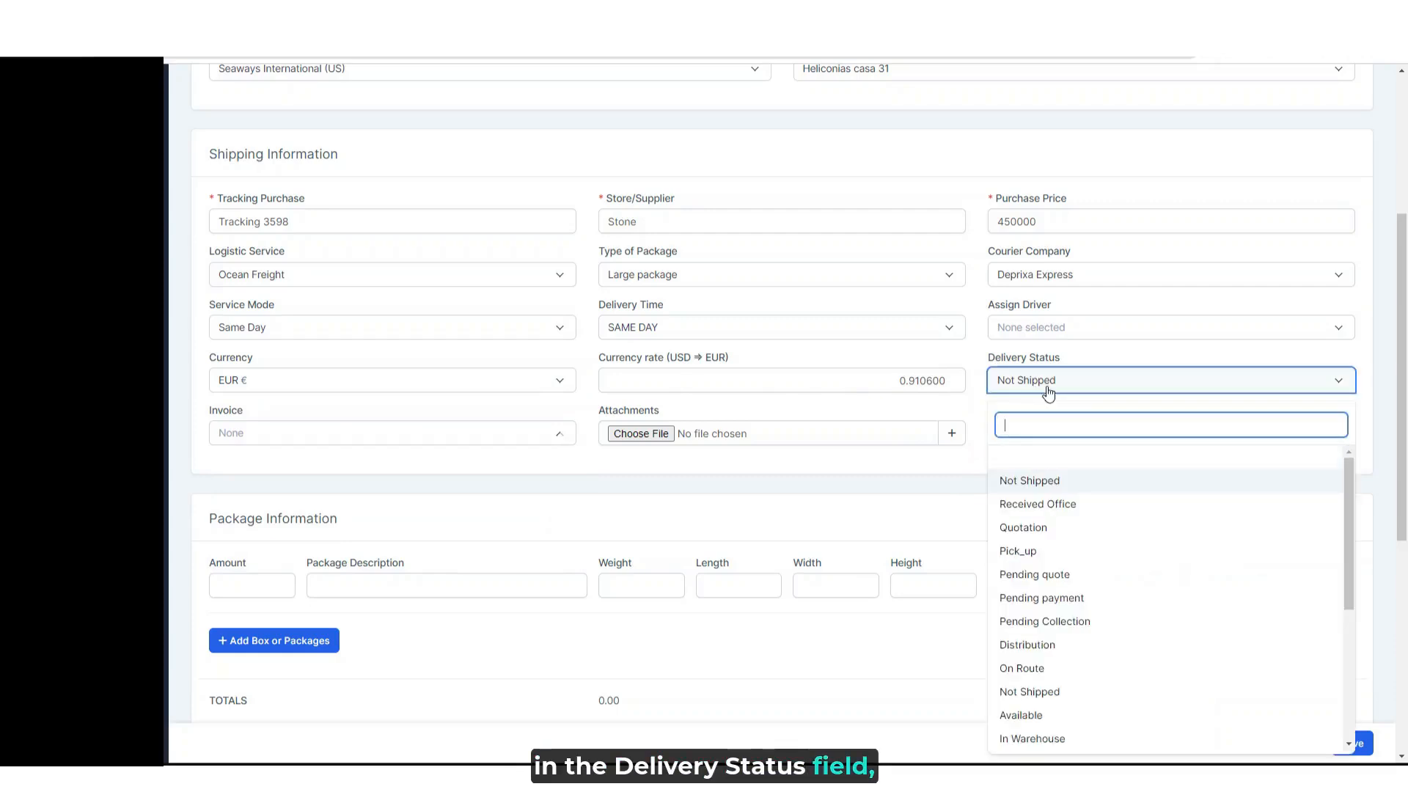
left_click(965, 463)
scroll(343, 458, "down", 1)
left_click(638, 362)
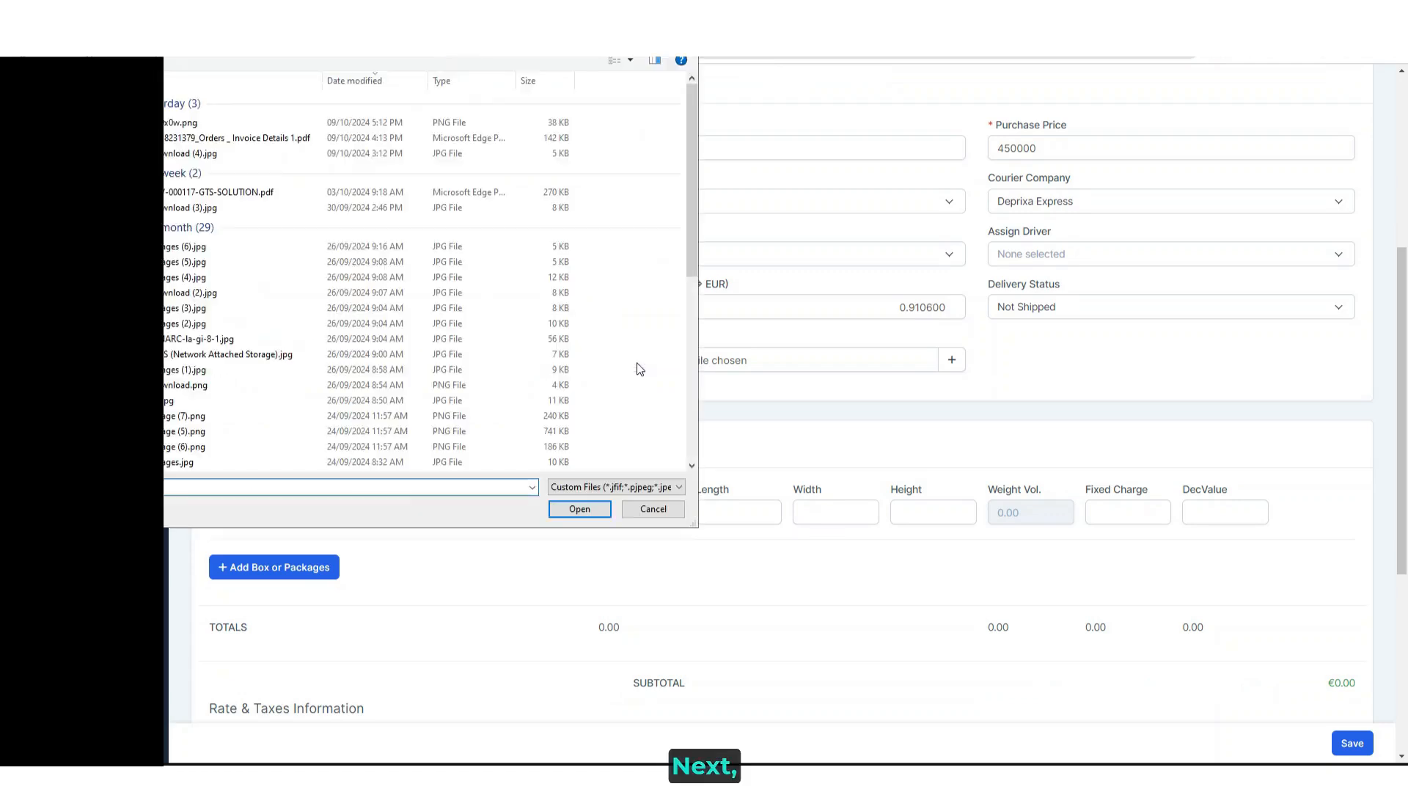
left_click(277, 139)
left_click(580, 509)
- Add a second attachment slot and attach INV-000117-GTS-SOLUTION.pdf to it
left_click(954, 362)
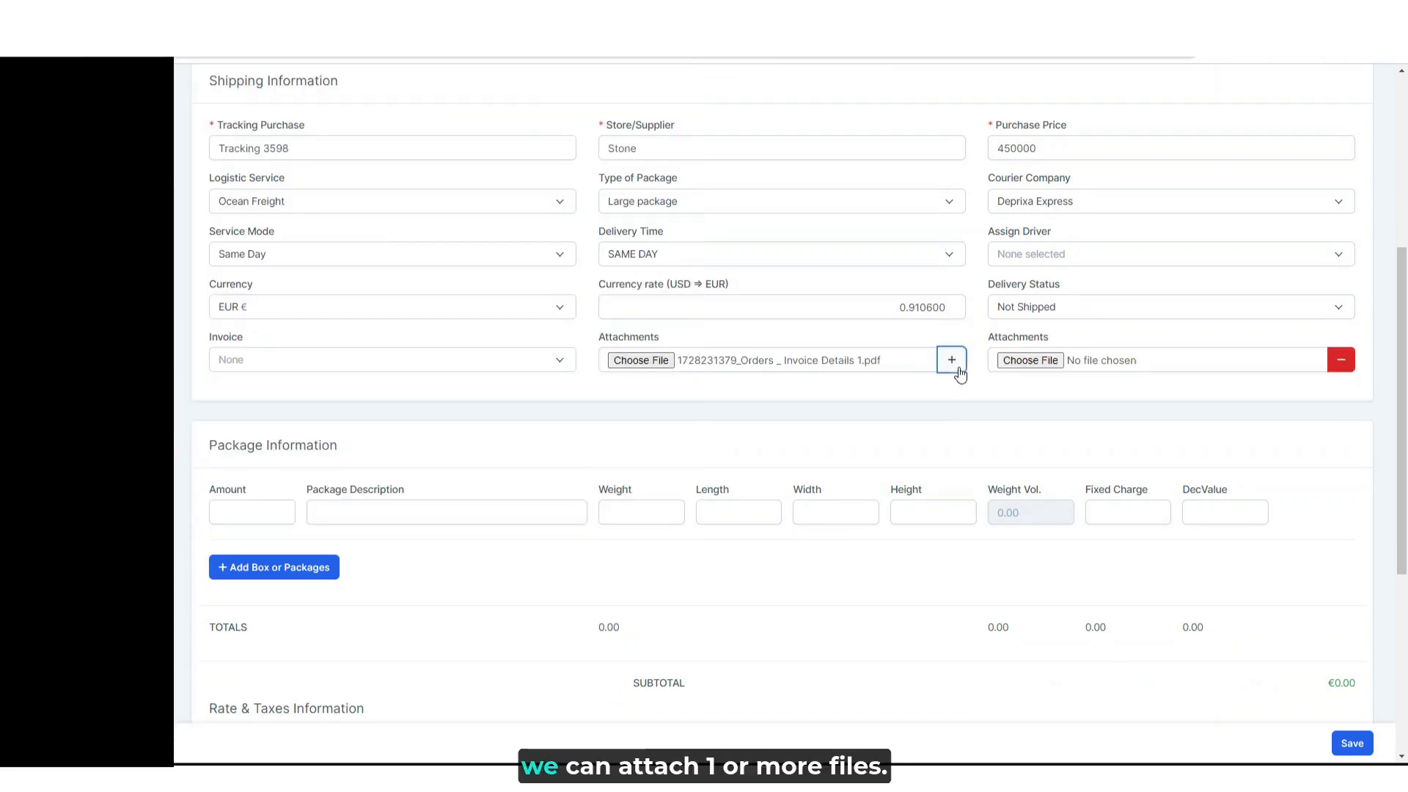
left_click(1043, 367)
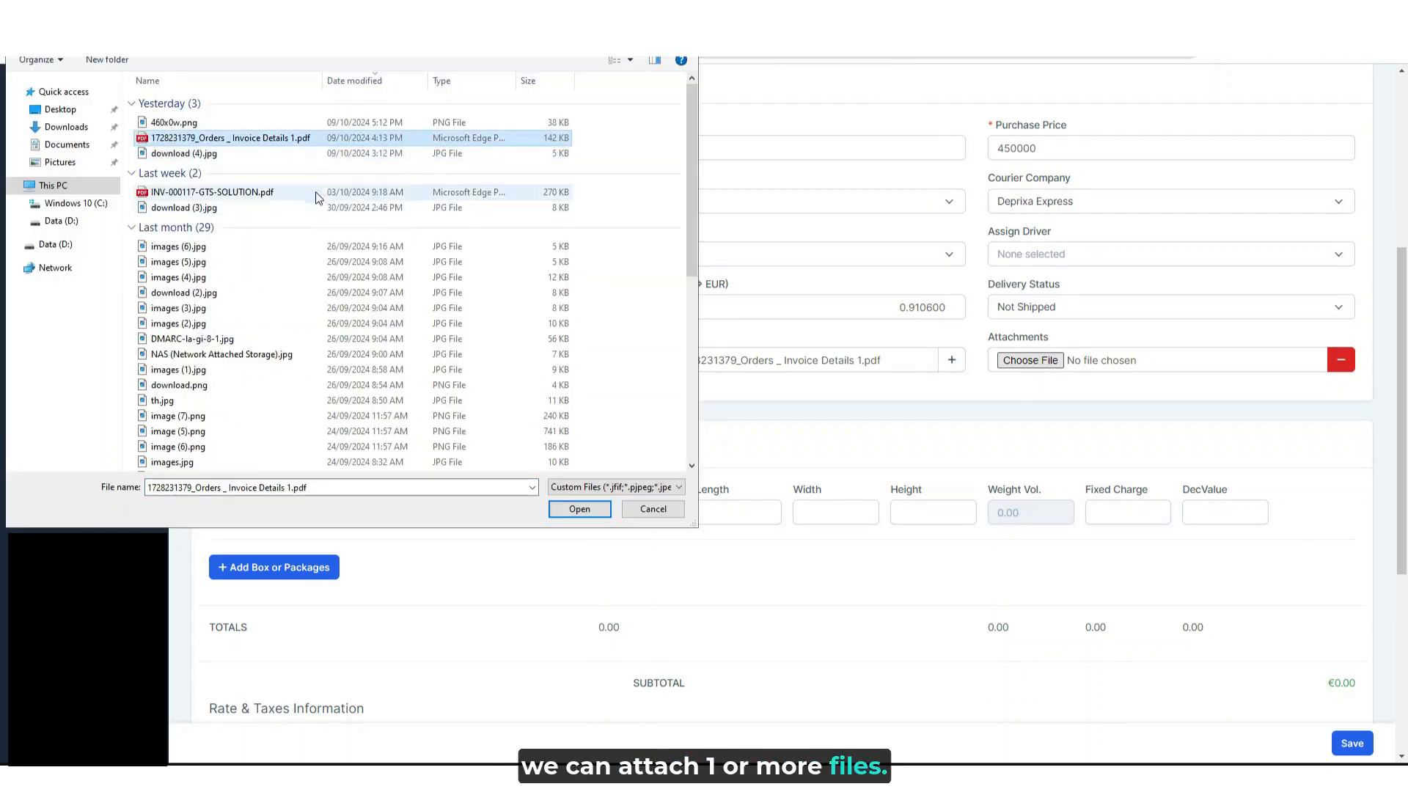
left_click(311, 195)
left_click(578, 509)
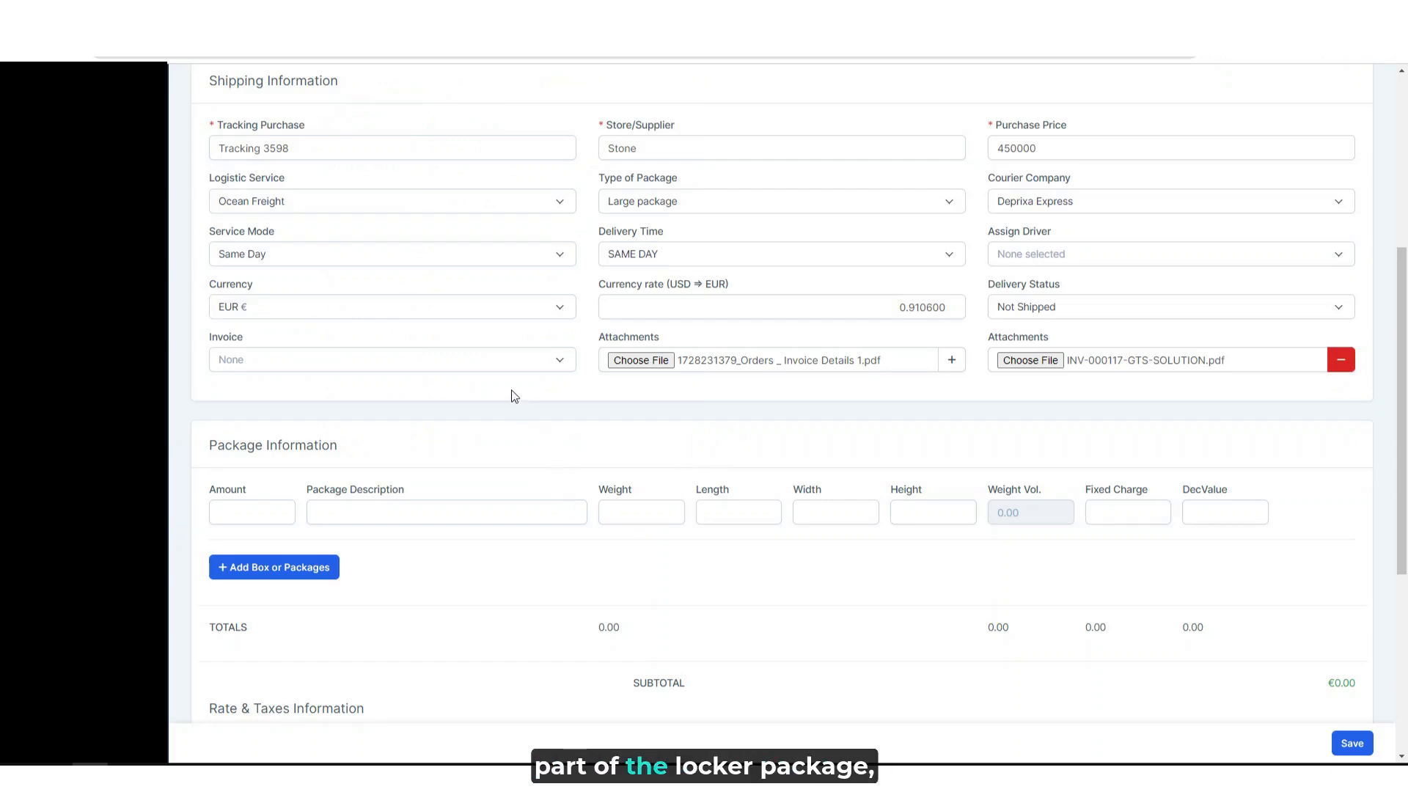
- Choose INV-000128 as the invoice and add one extra blank line below its package items
left_click(287, 369)
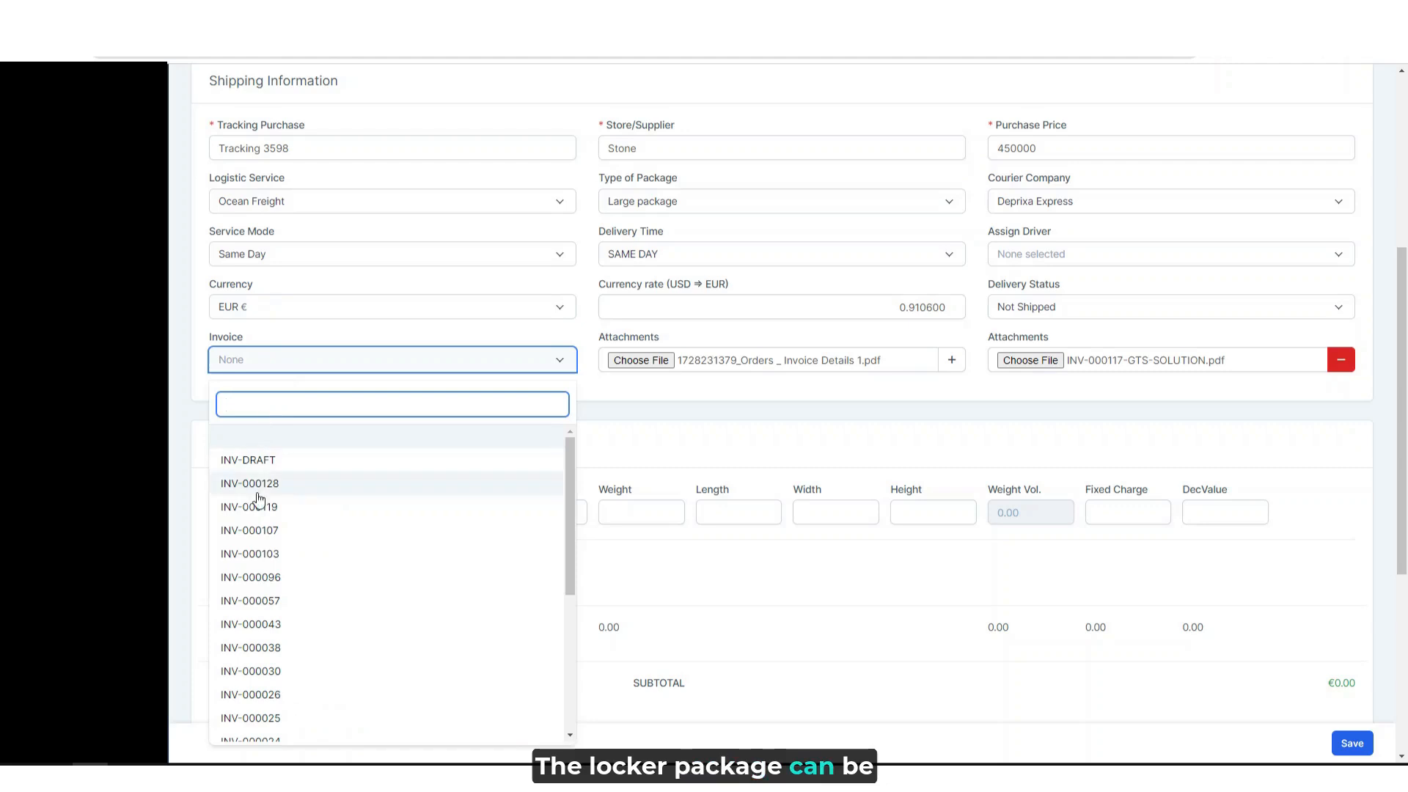
left_click(286, 489)
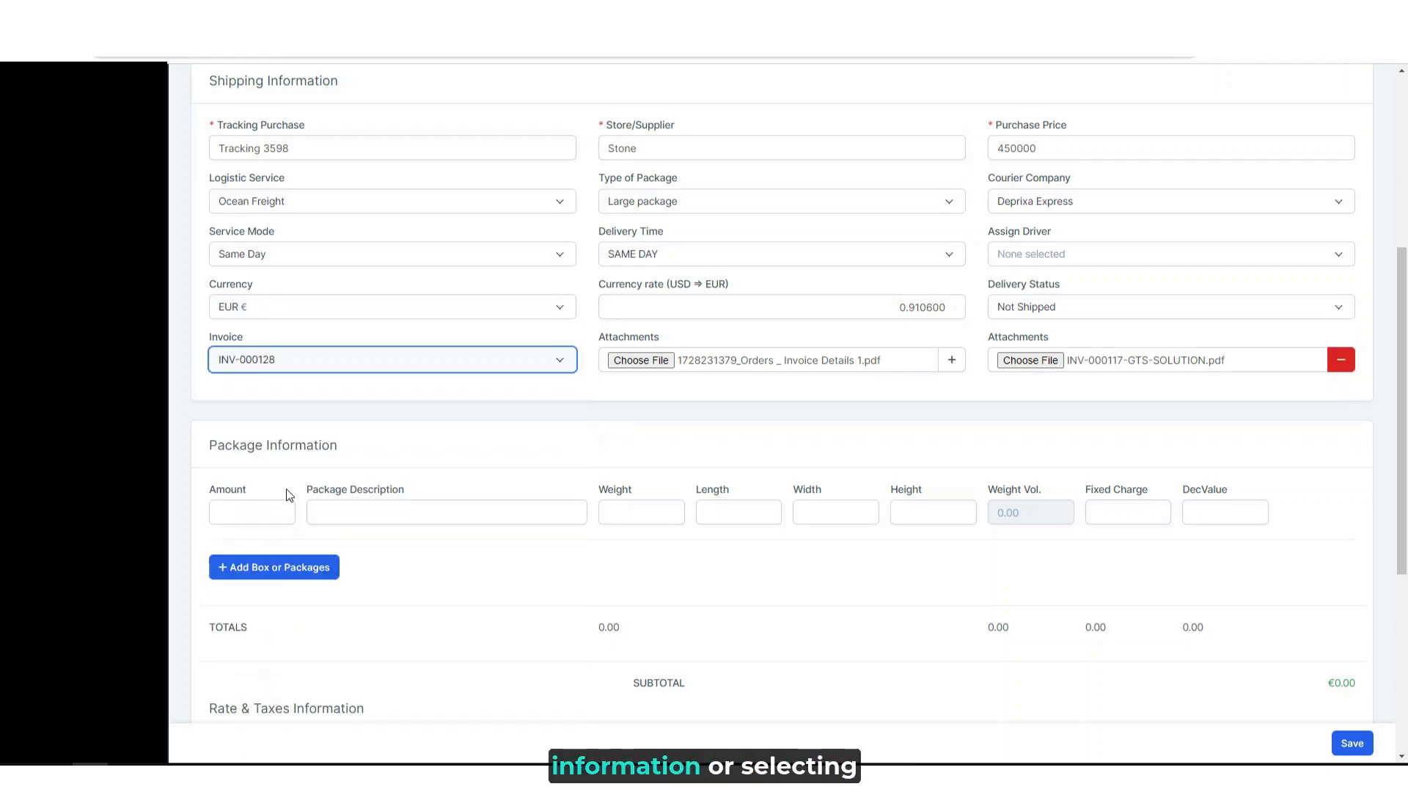
scroll(455, 514, "down", 1)
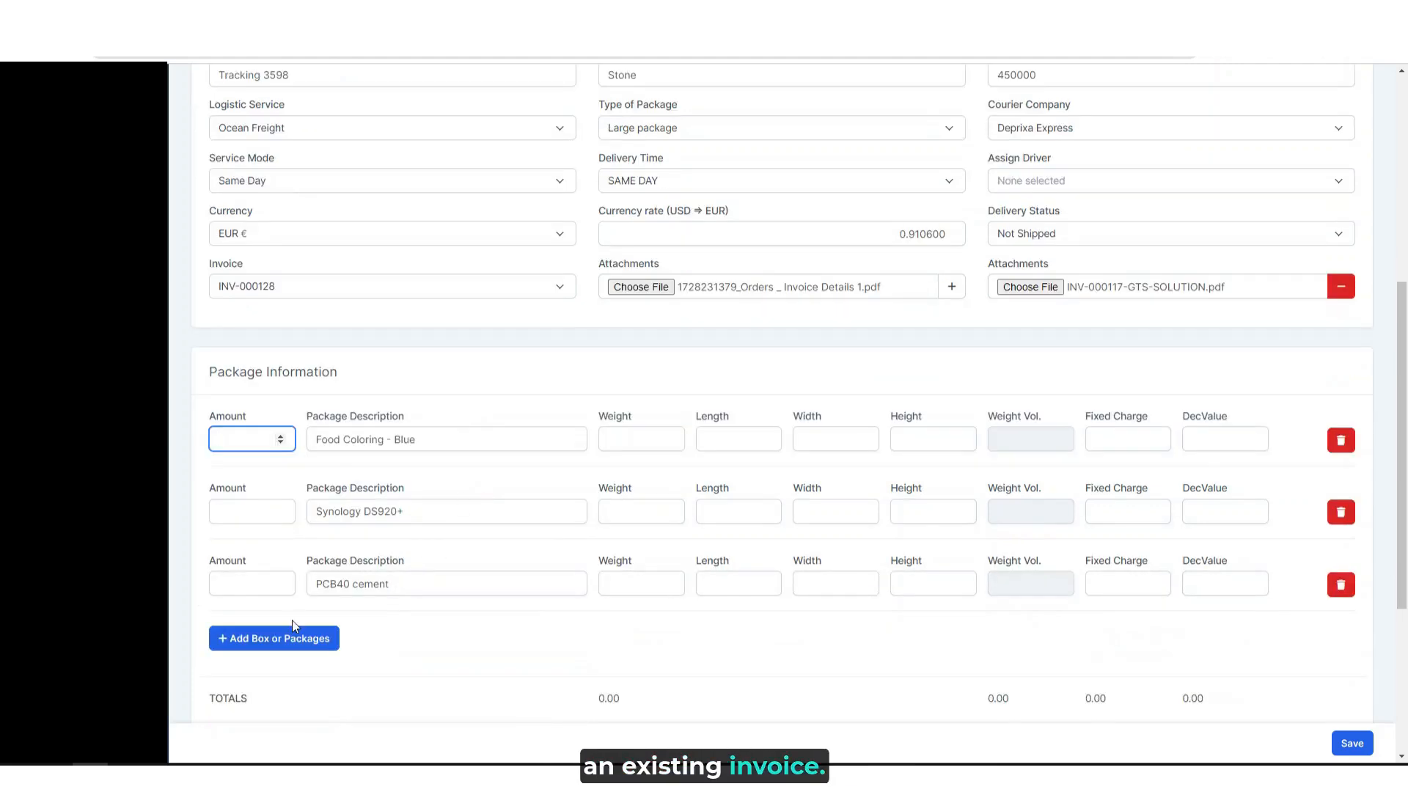
left_click(301, 638)
scroll(300, 638, "down", 1)
- Set the amount to 1 and the weight to 100 for the Food Coloring - Blue line
left_click(251, 367)
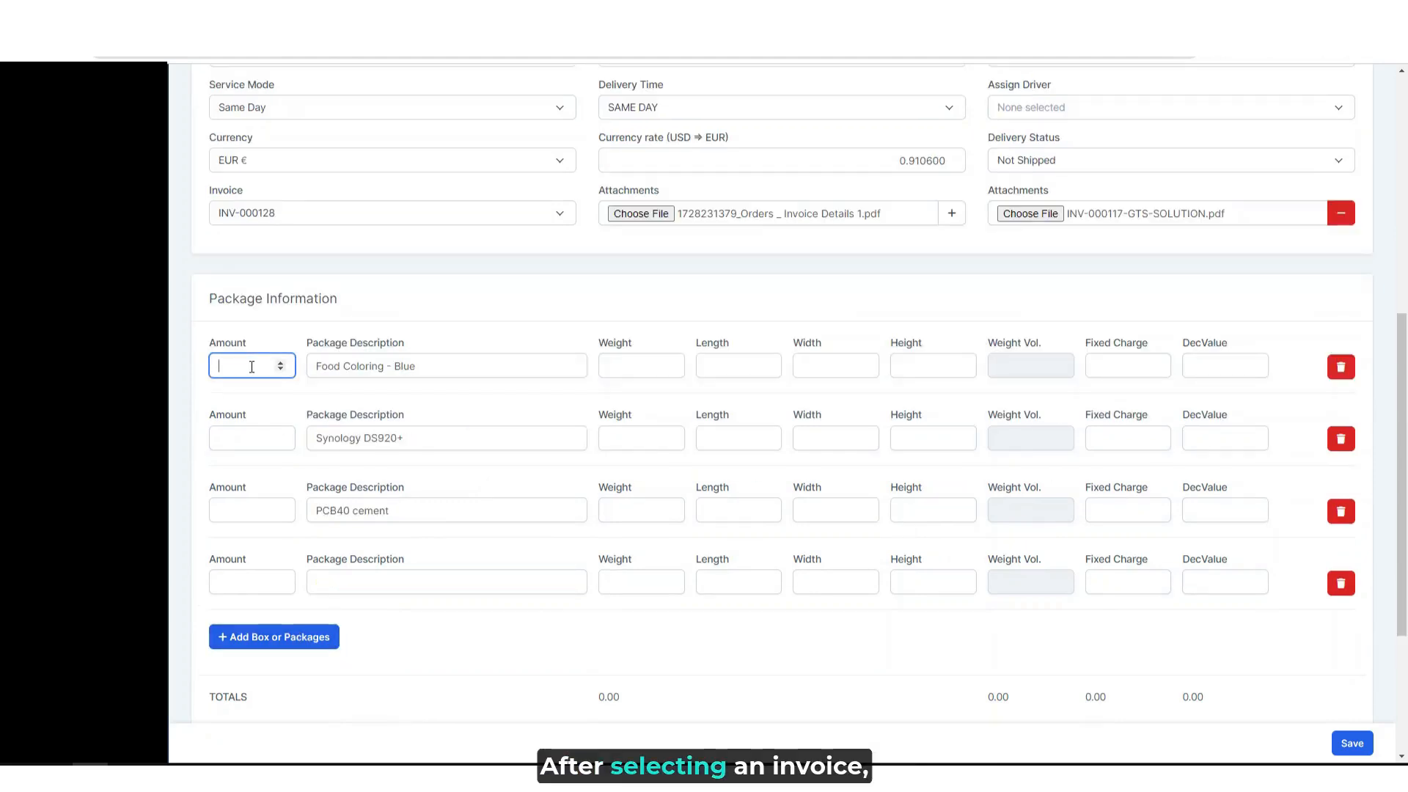
type("1")
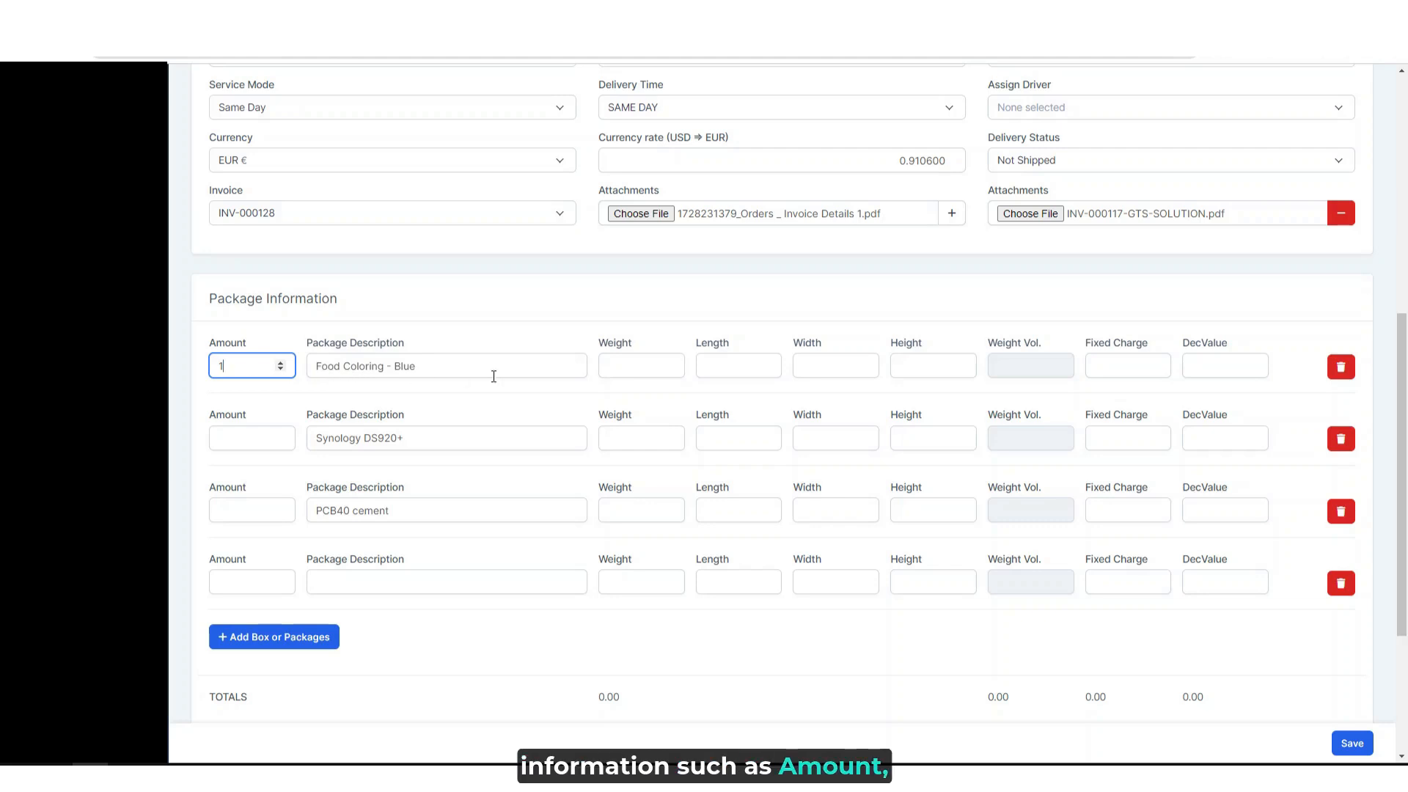
key("Tab")
left_click(614, 374)
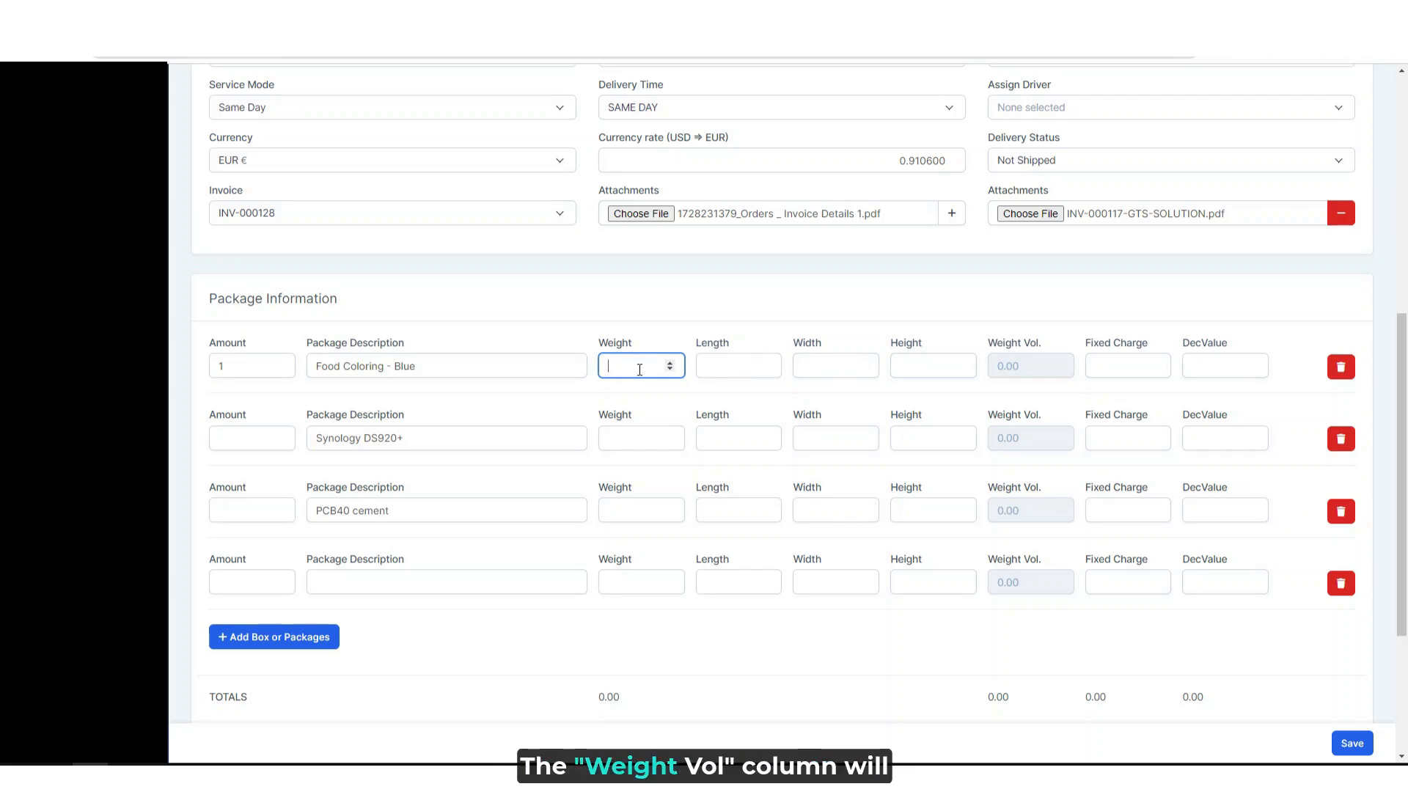
type("100")
- Enter a length, width and height of 20 each for the Food Coloring - Blue line
key("Tab")
type("20")
key("Tab")
type("2")
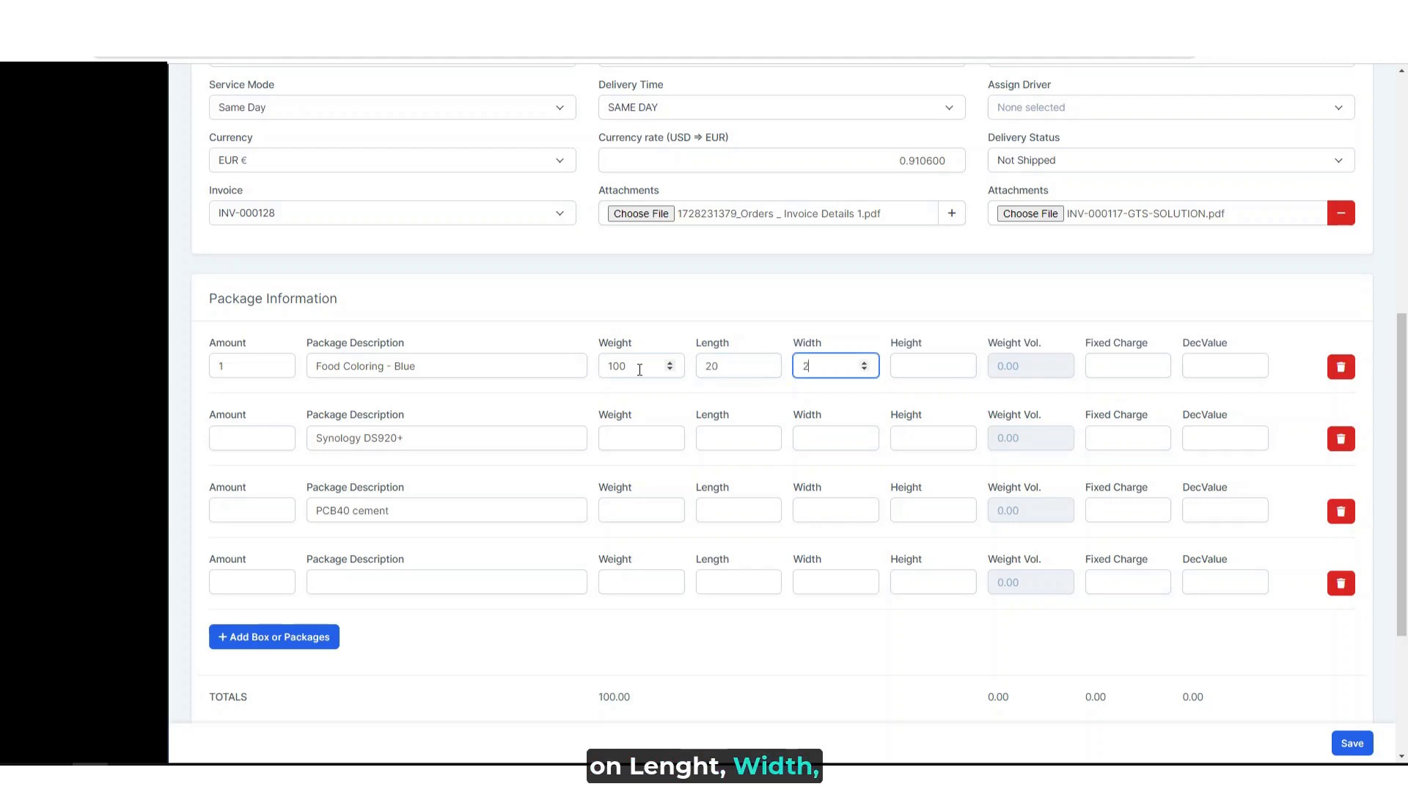
type("0")
key("Tab")
type("2")
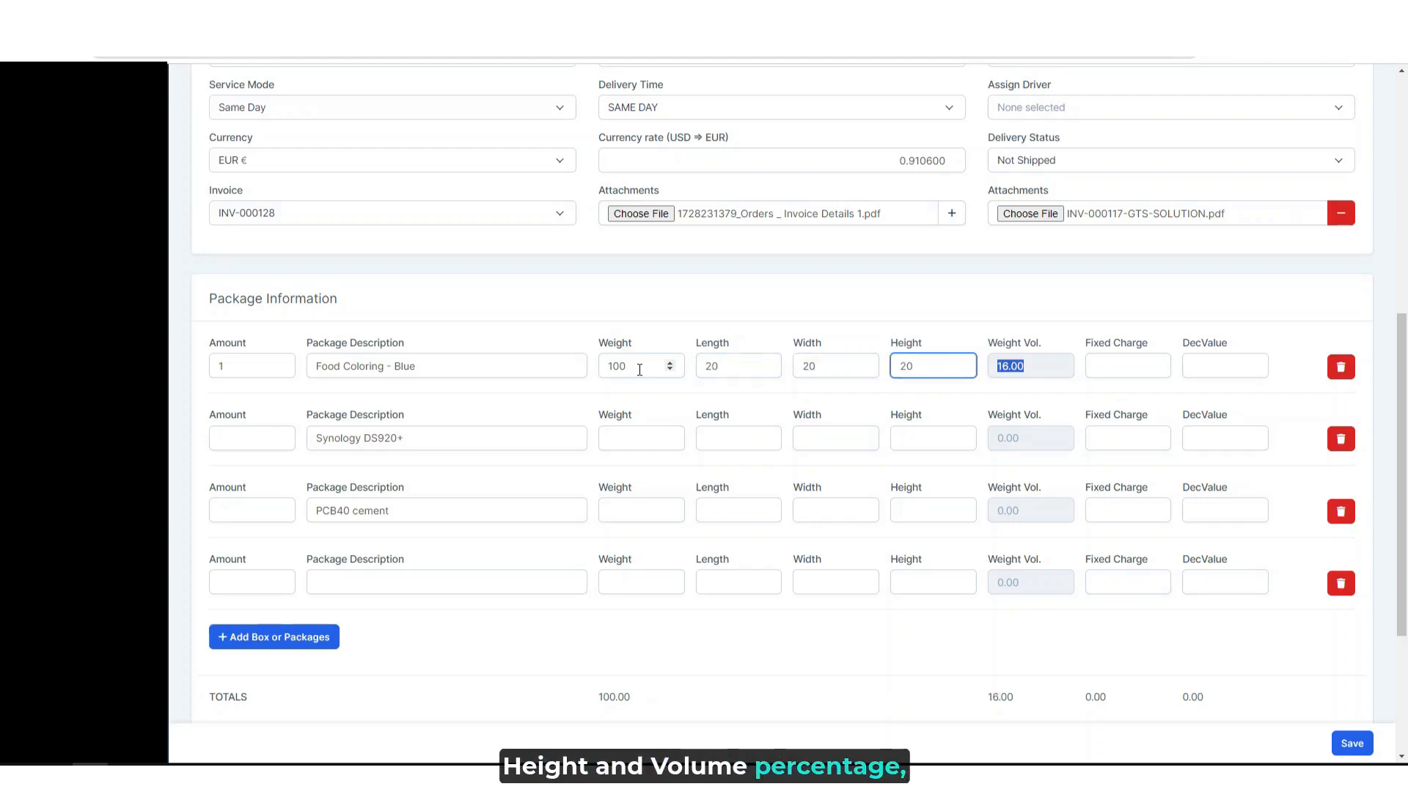
- Set the fixed charge to 50 and the declared value to 100 for the Food Coloring - Blue line
key("Tab")
type("1")
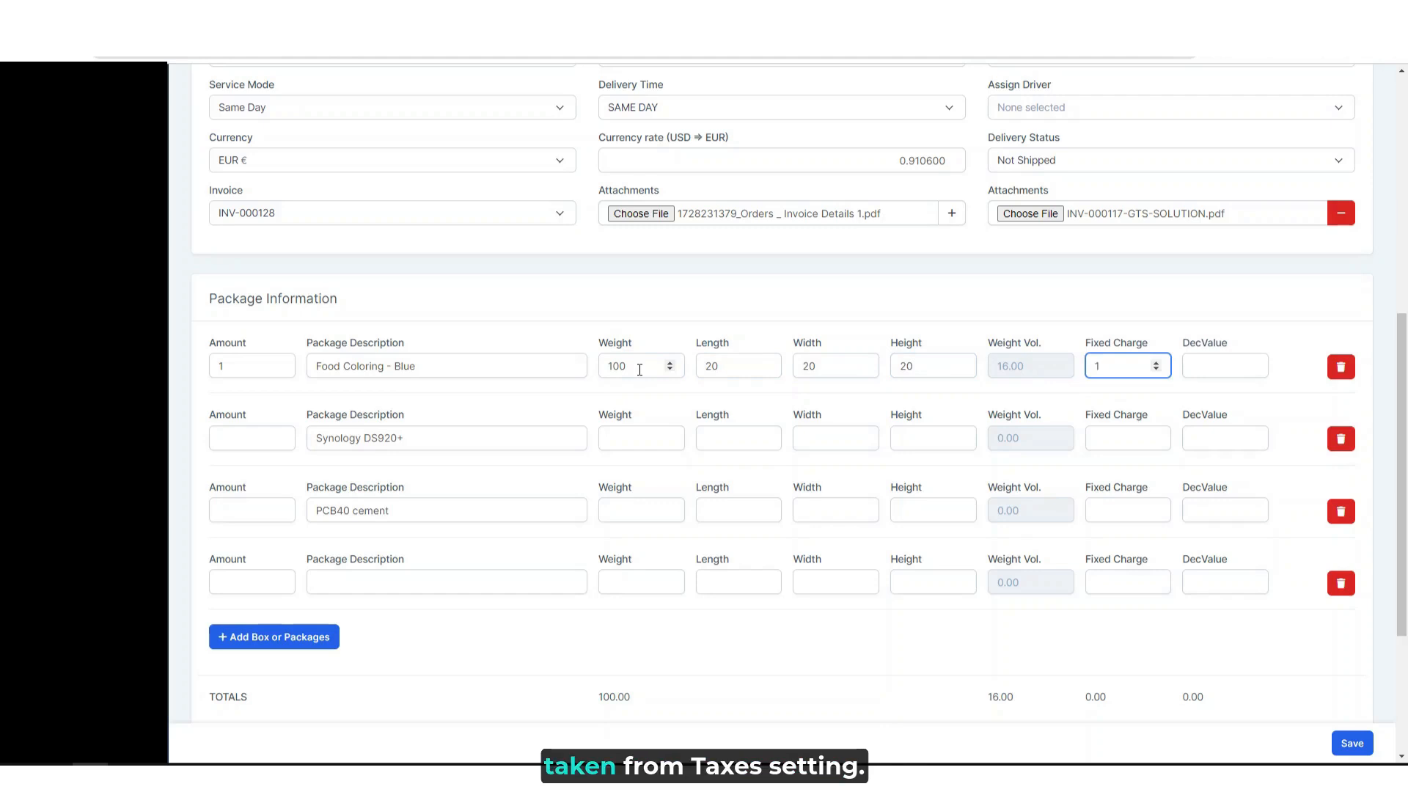
key("BackSpace")
type("50")
key("Tab")
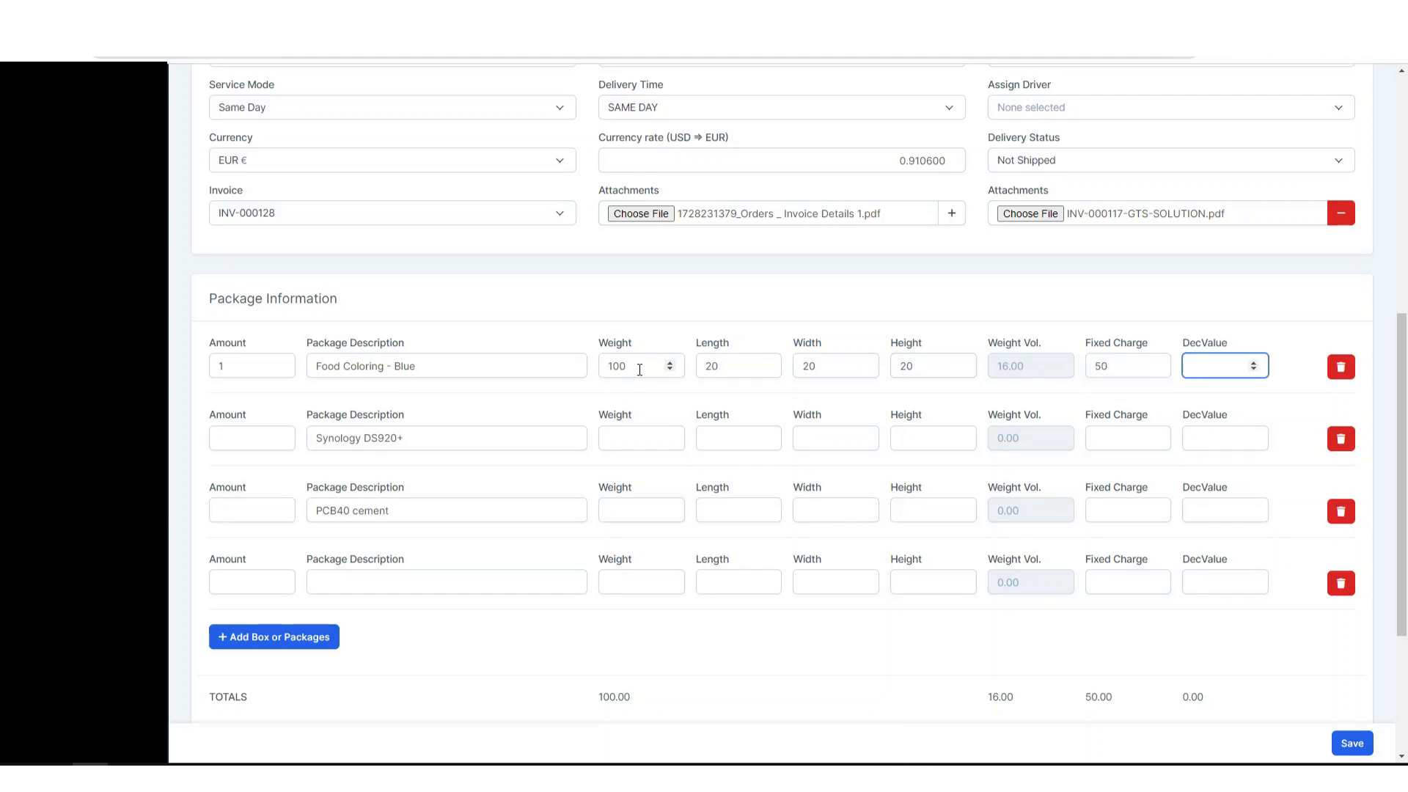
key("Tab")
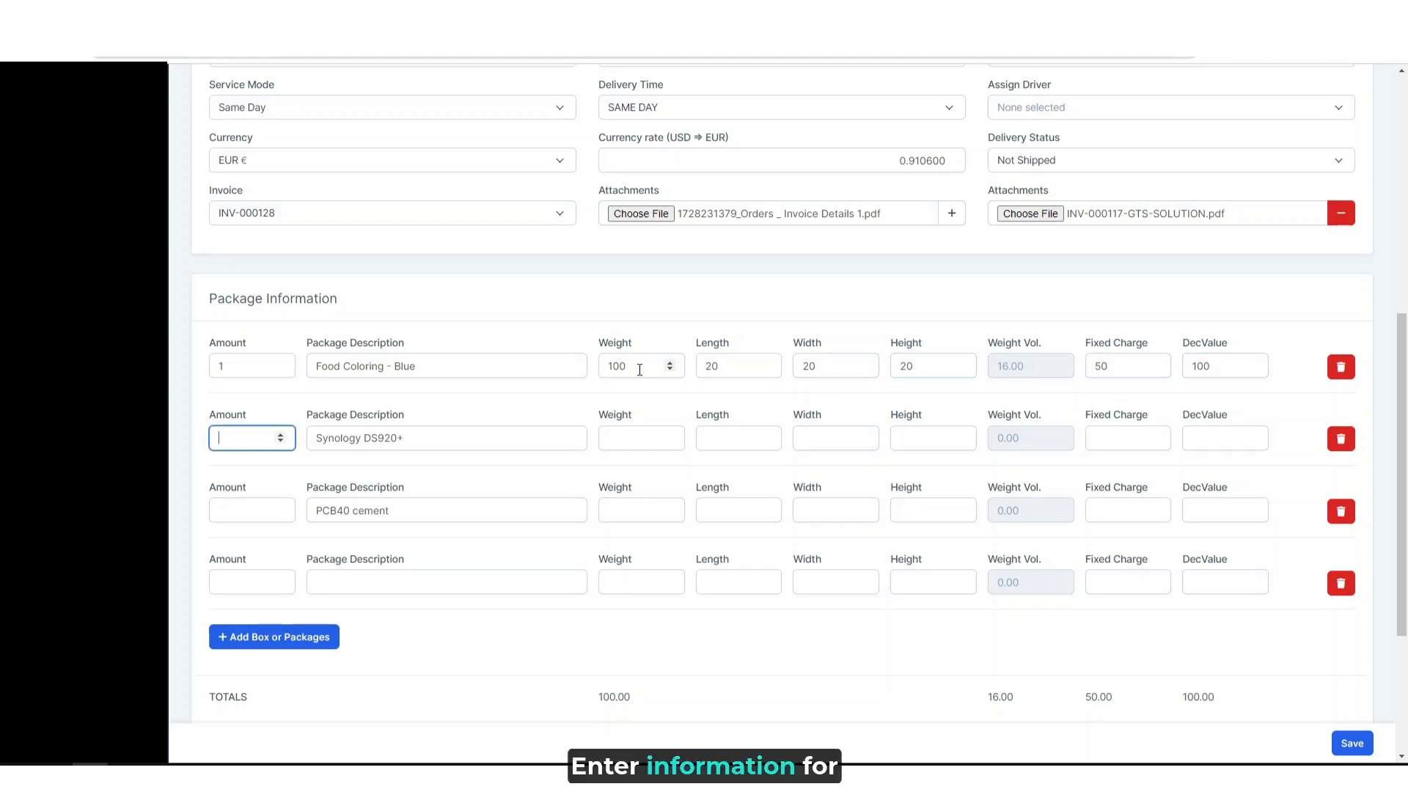
- Set the amount to 1 and the weight to 50 for the Synology DS920+ line
type("1")
key("Tab")
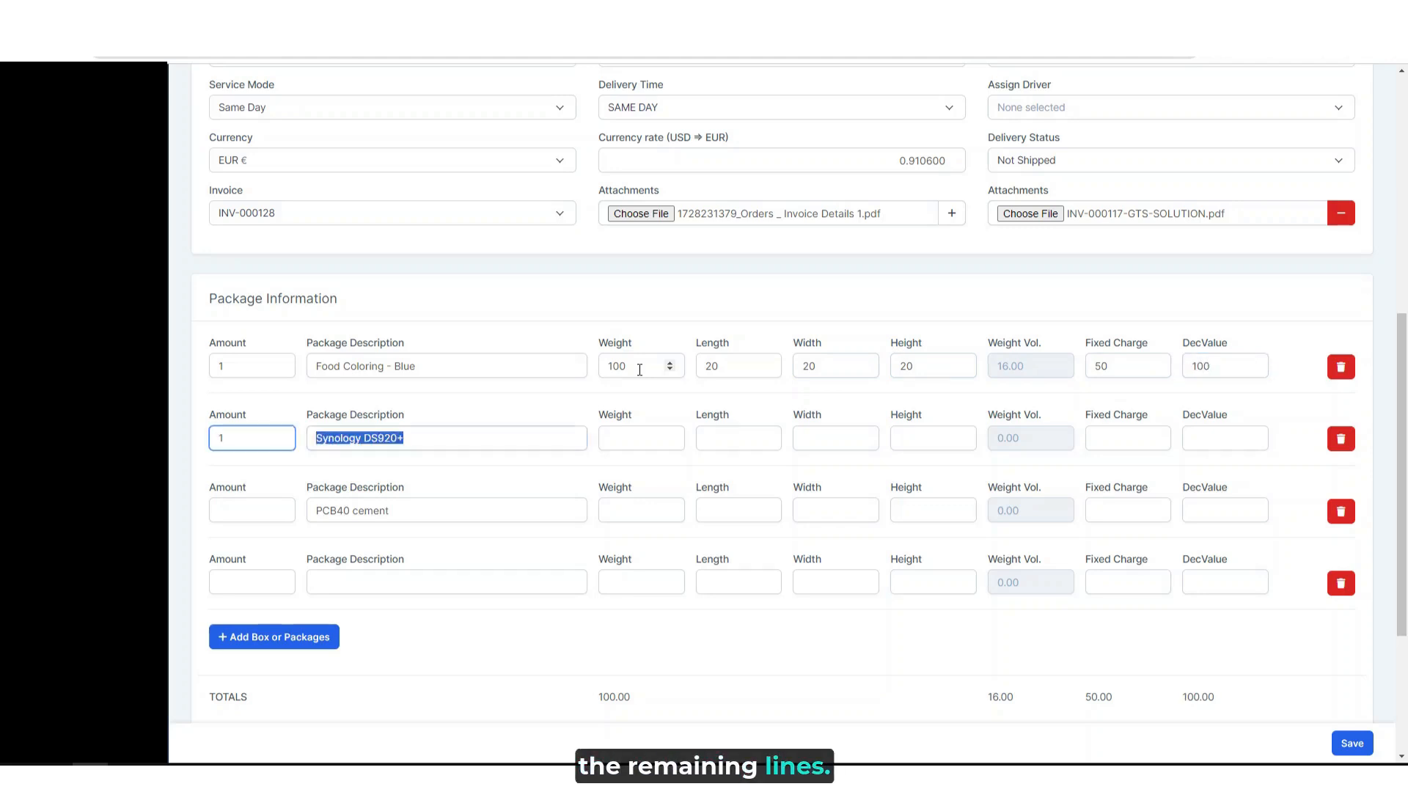
key("Tab")
type("50")
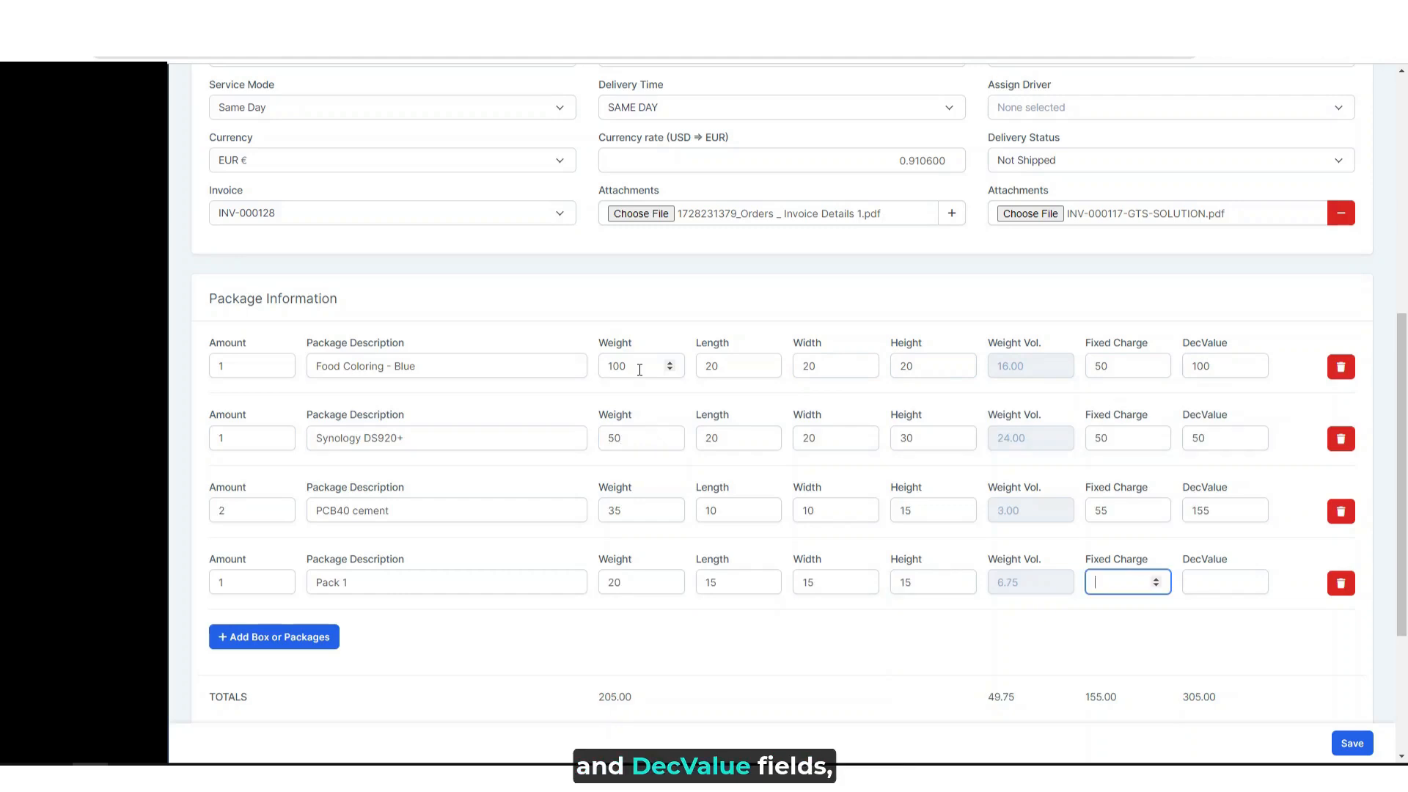
- Complete the Pack 1 line with a fixed charge of 50 and a declared value of 20
type("50")
key("Tab")
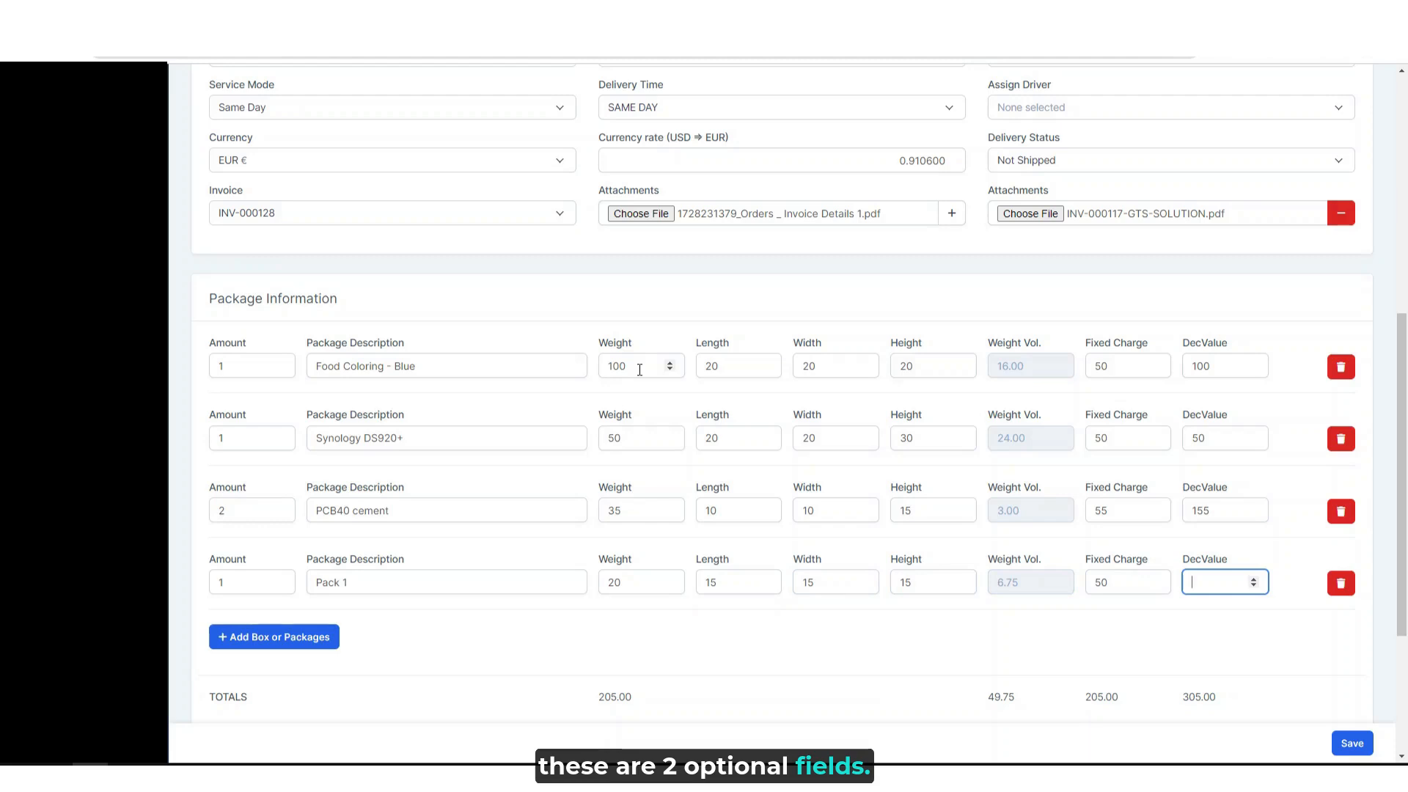
type("2")
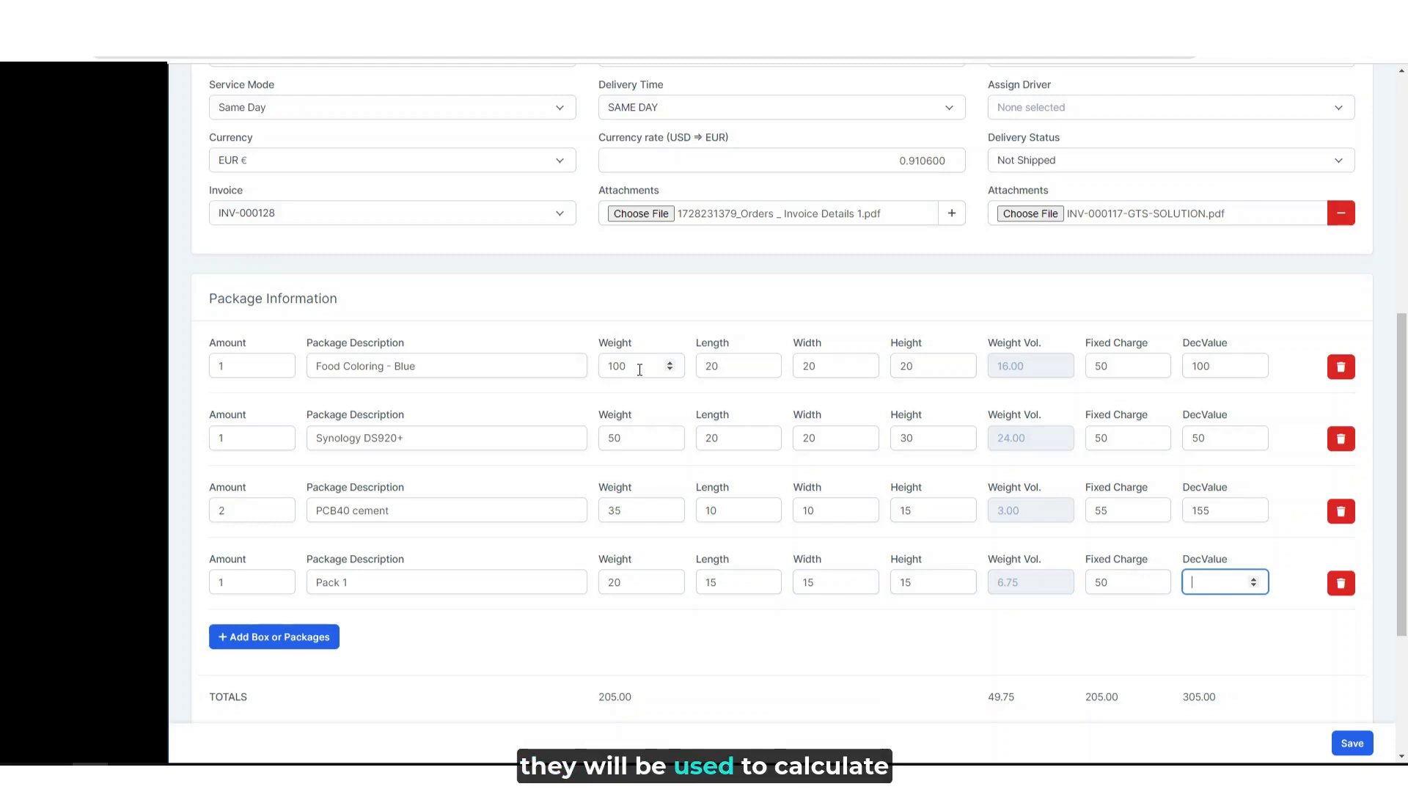
type("0")
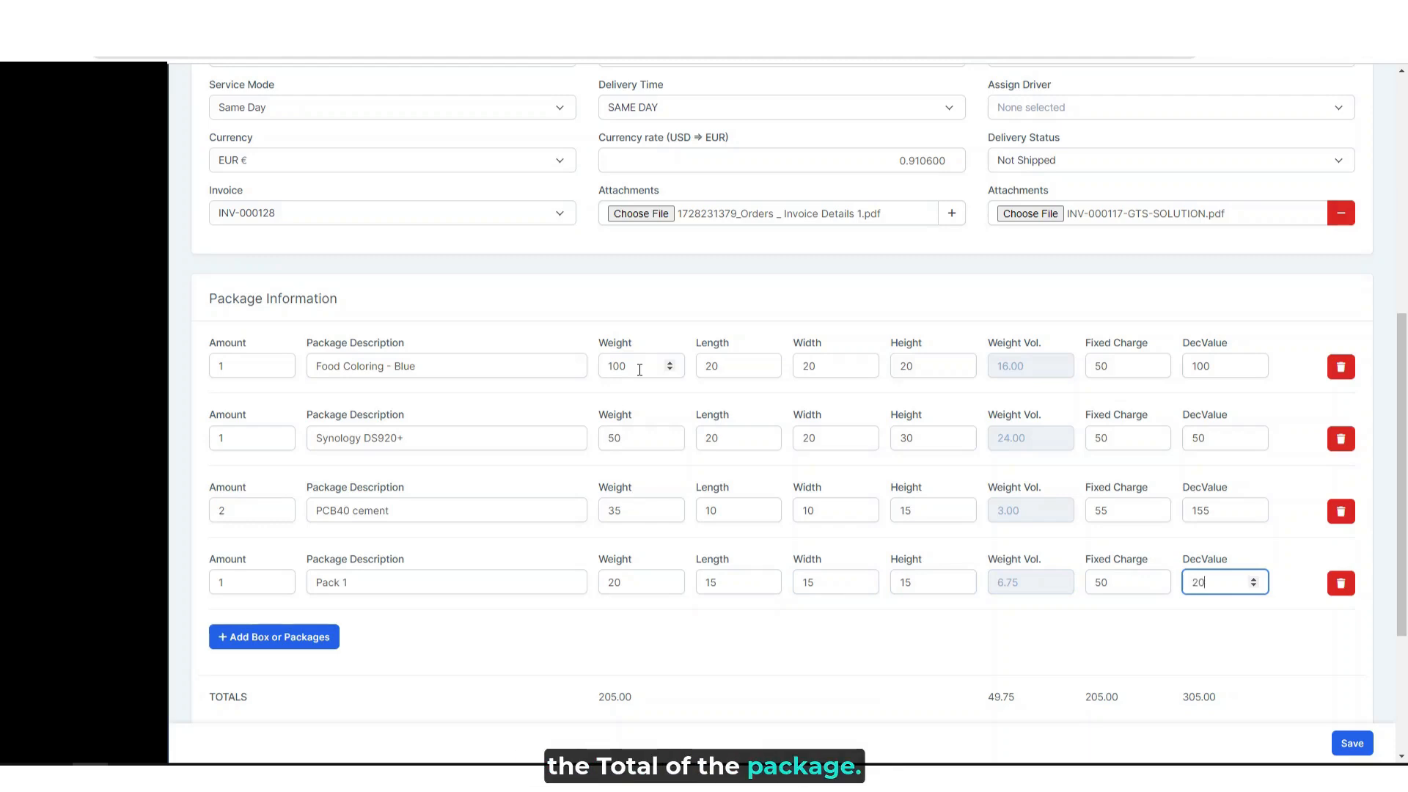
left_click(443, 395)
- Set the value assured to 150 and the discount to 5% in the rate and taxes information
scroll(443, 394, "down", 4)
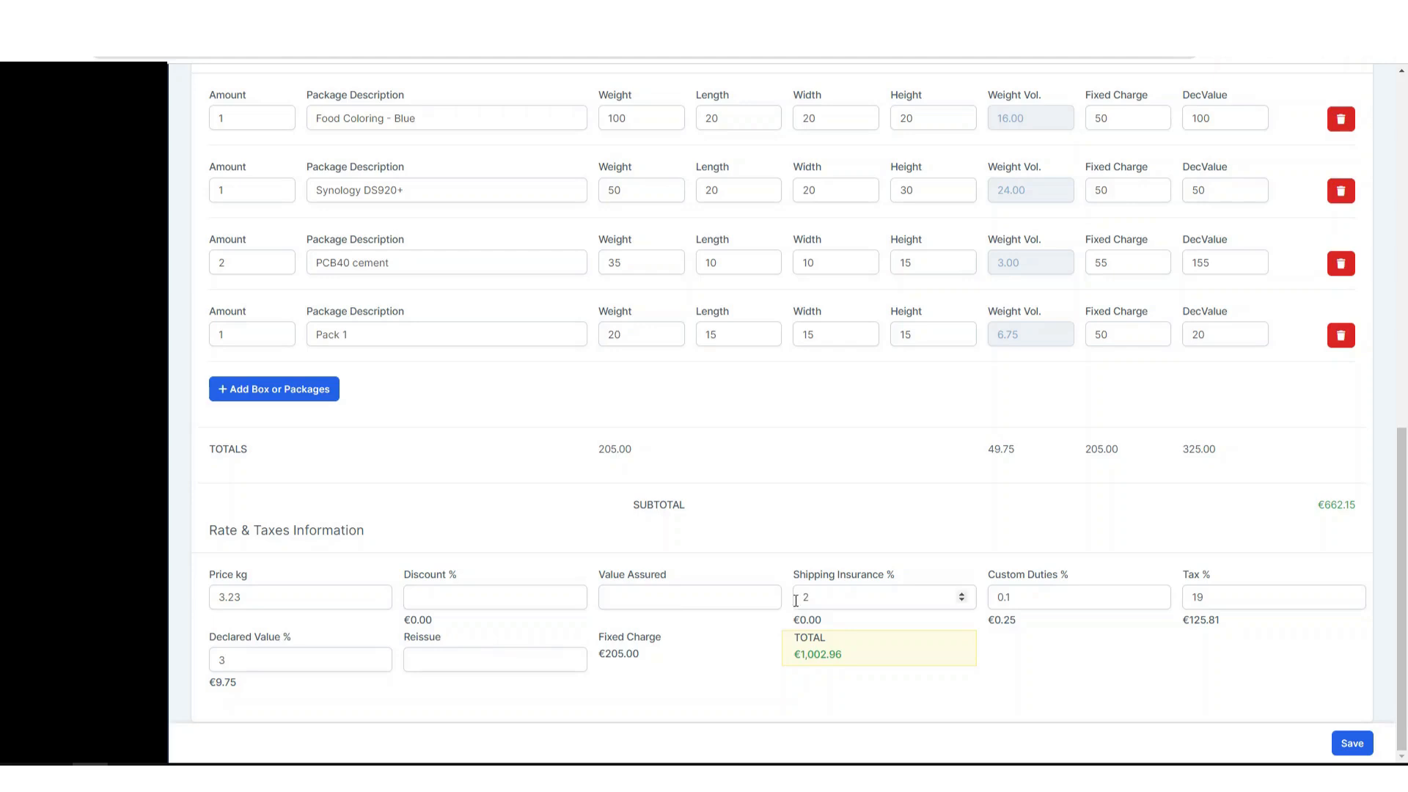
left_click(626, 603)
type("150")
left_click(805, 626)
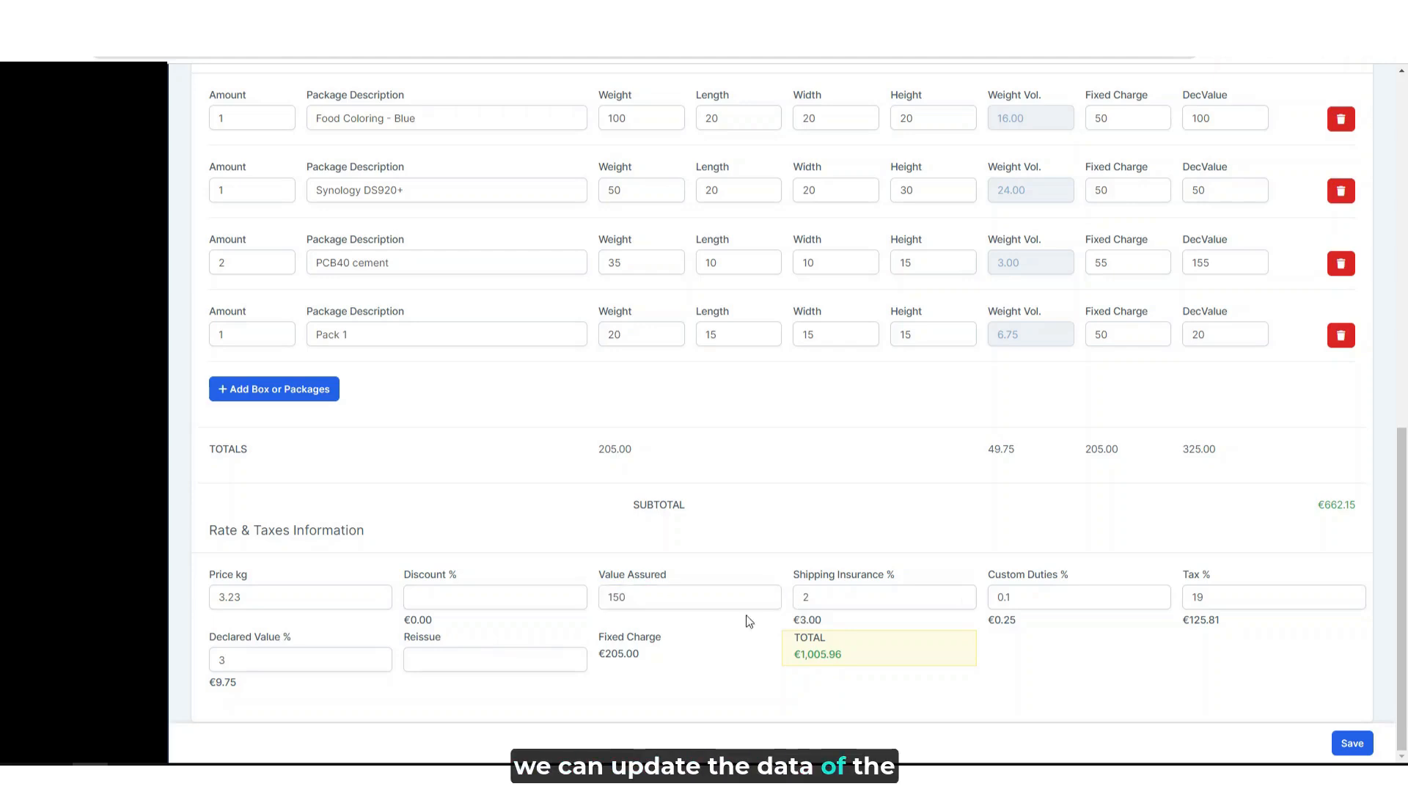
left_click(536, 601)
type("5")
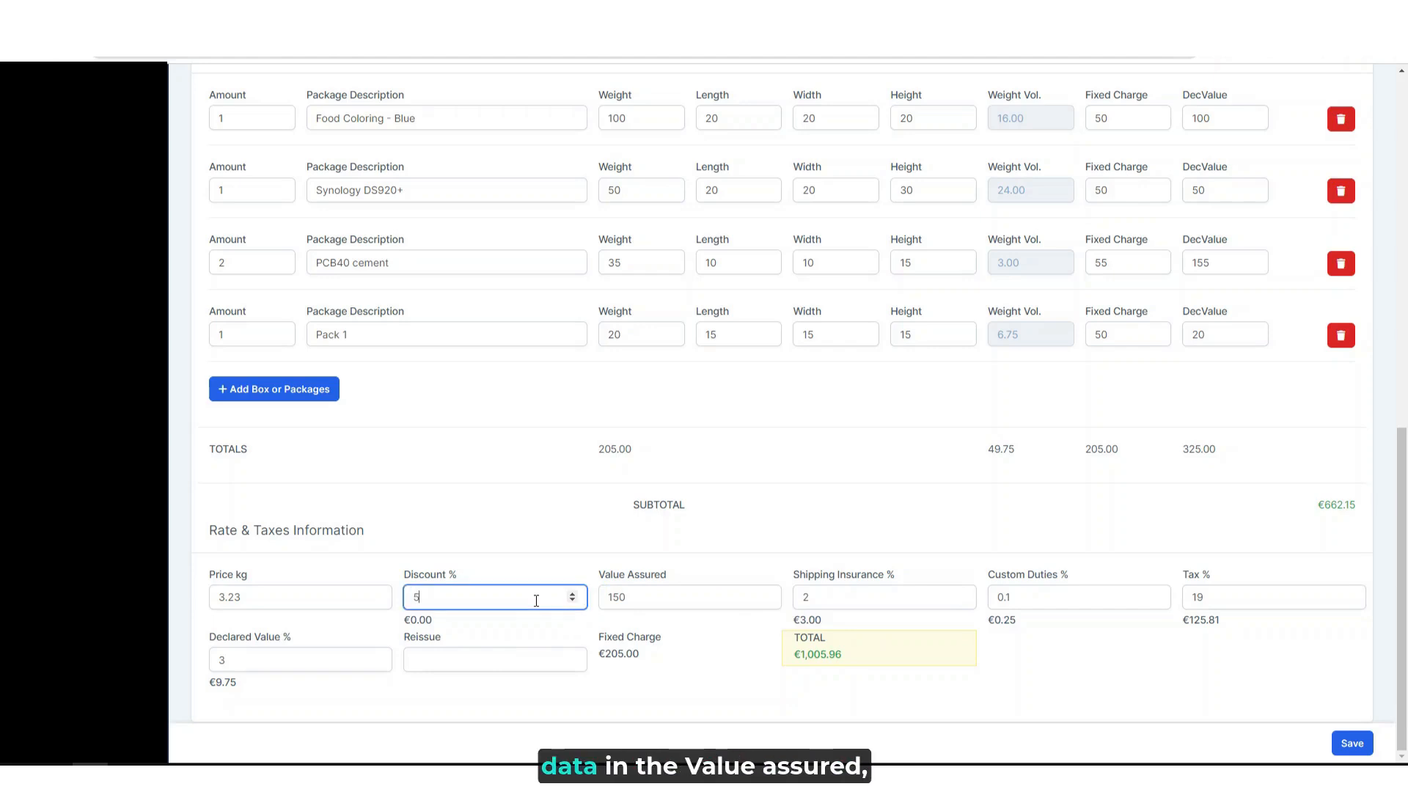
- Set the reissue amount to 12 and save the locker package
left_click(448, 663)
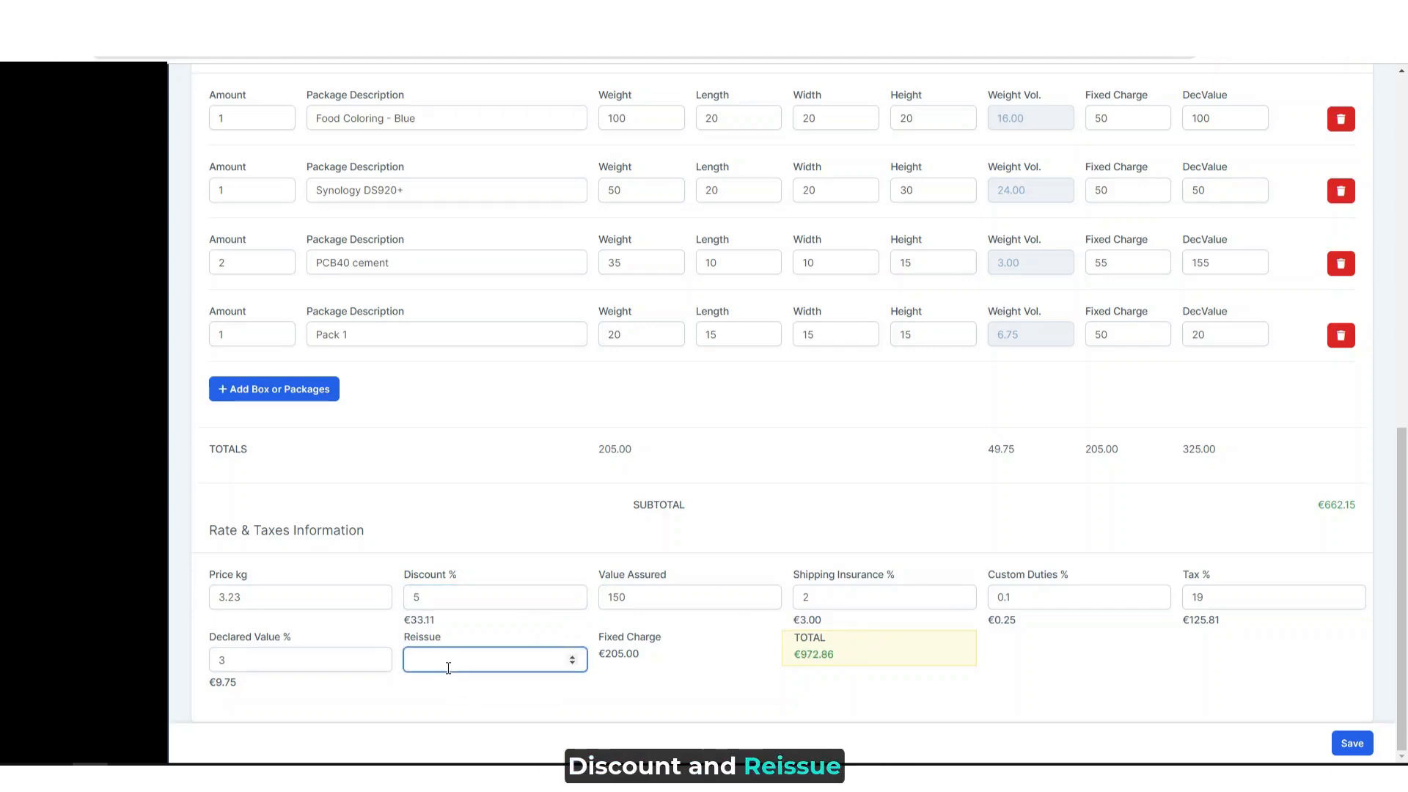
type("12")
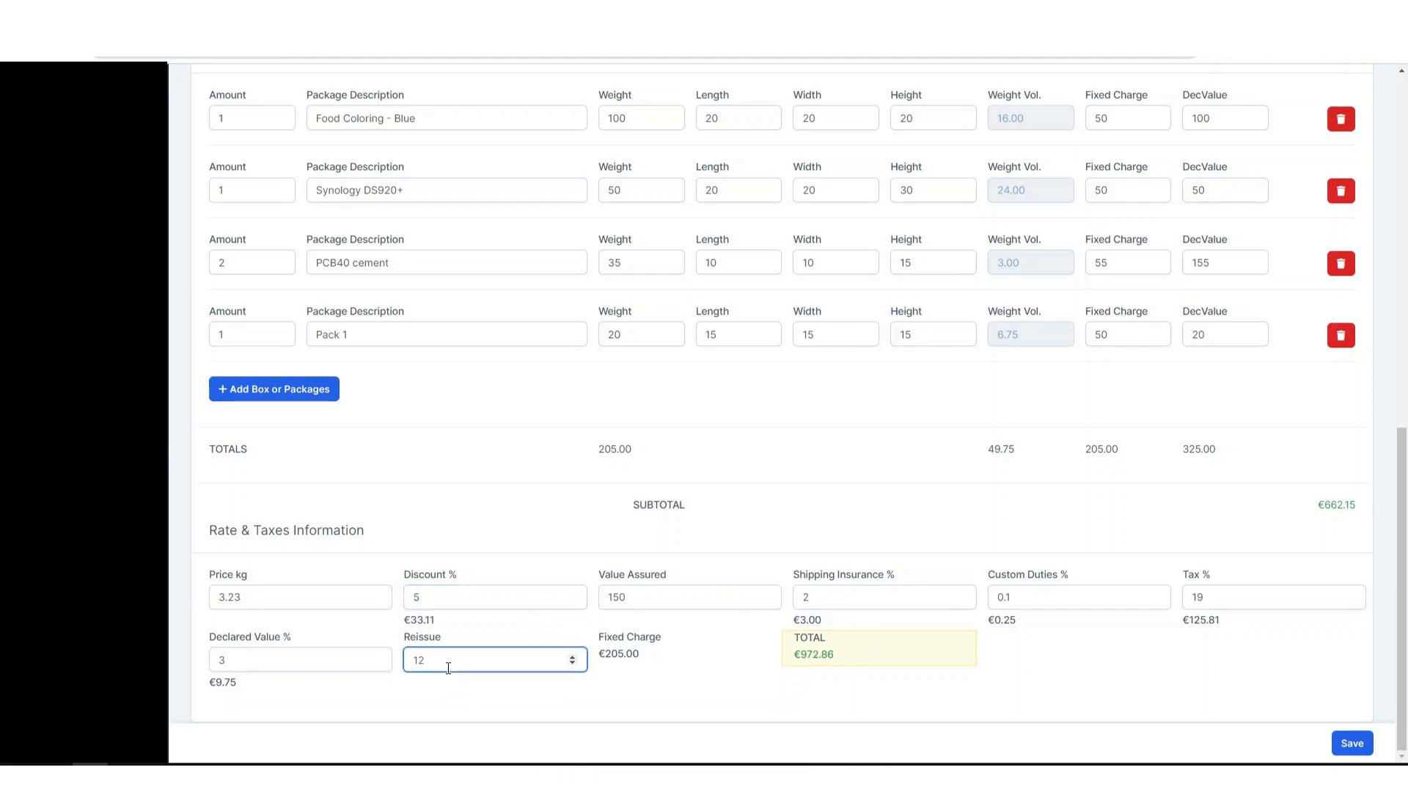
left_click(649, 693)
left_click(1357, 745)
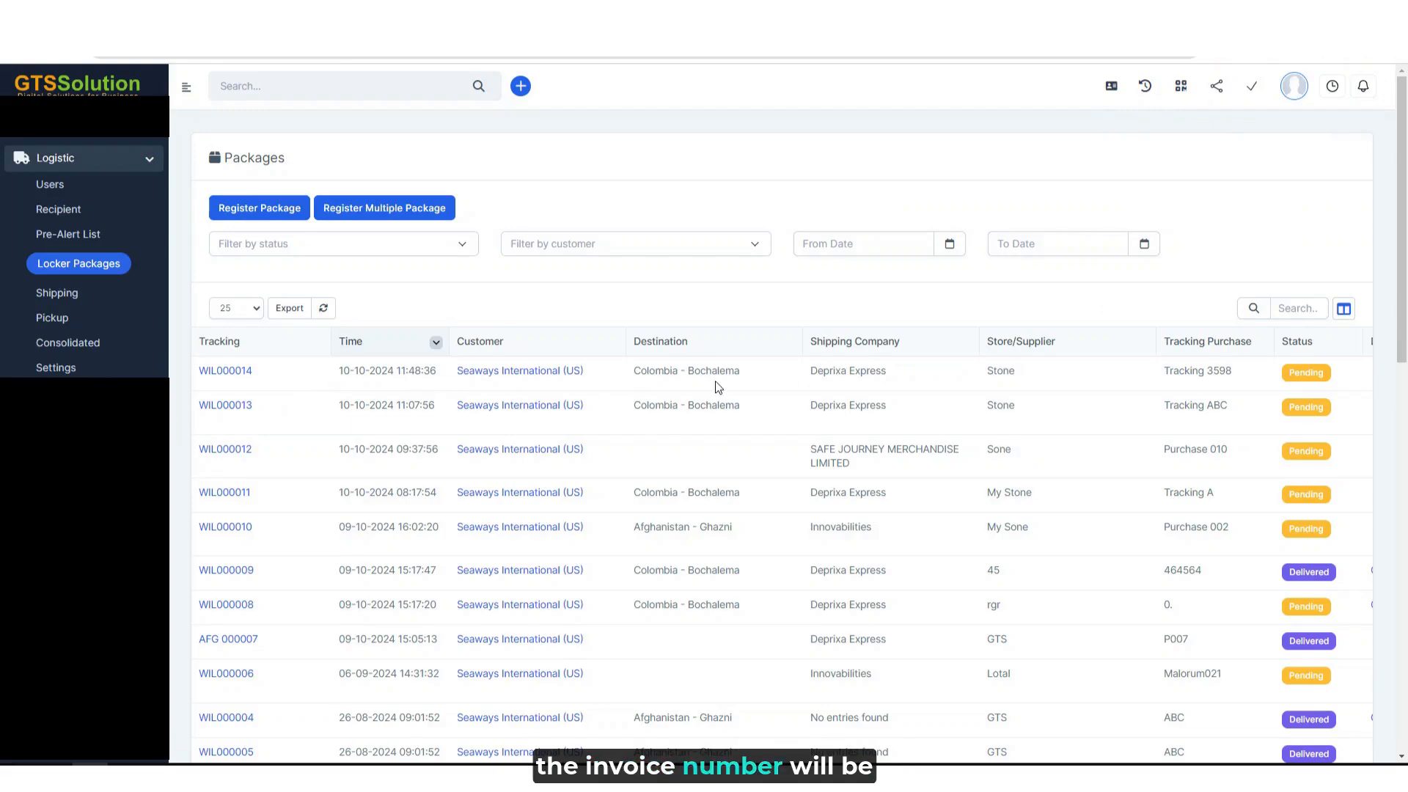
- Check the new package's cost and invoice status in the list, and open the form for registering multiple packages
scroll(748, 381, "right", 5)
scroll(755, 386, "right", 1)
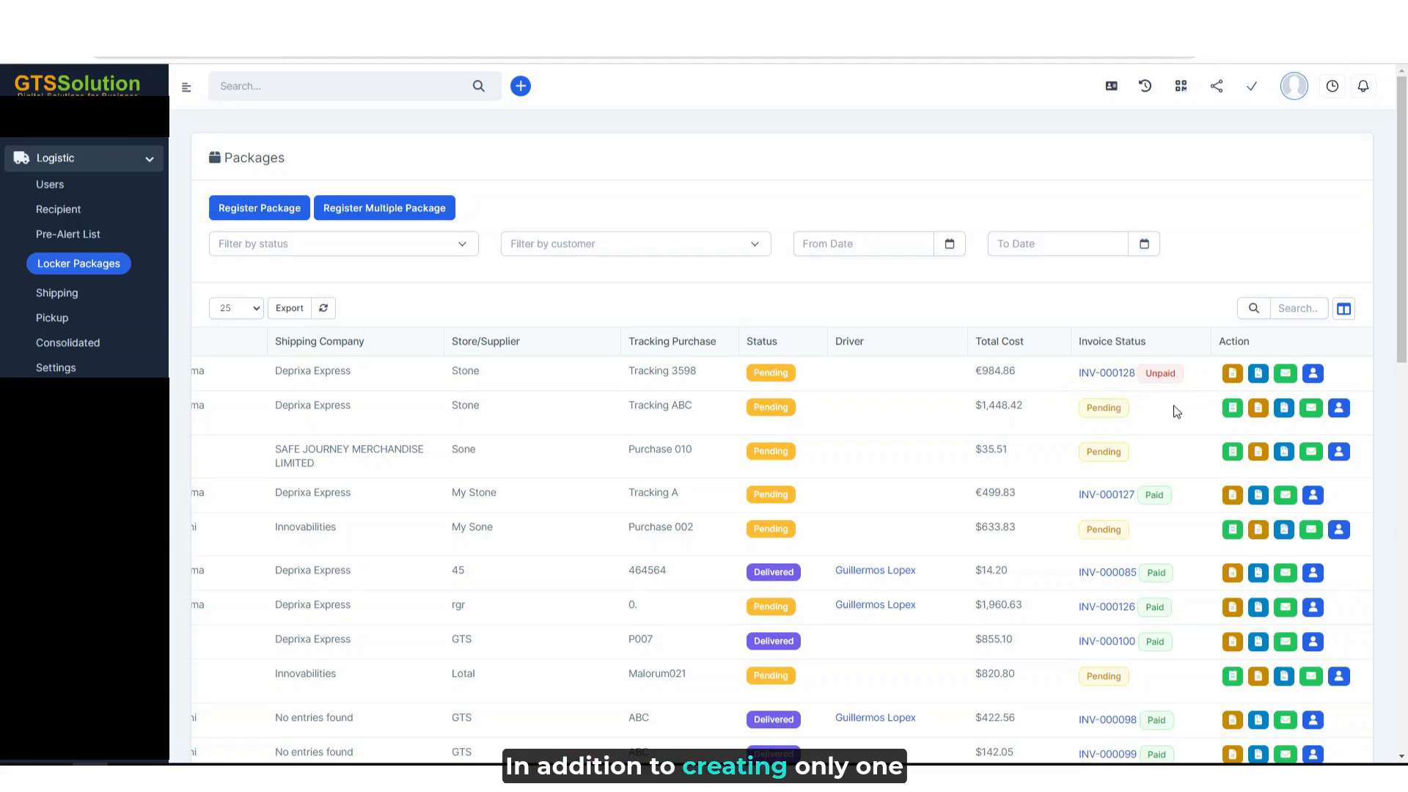
scroll(1175, 412, "left", 10)
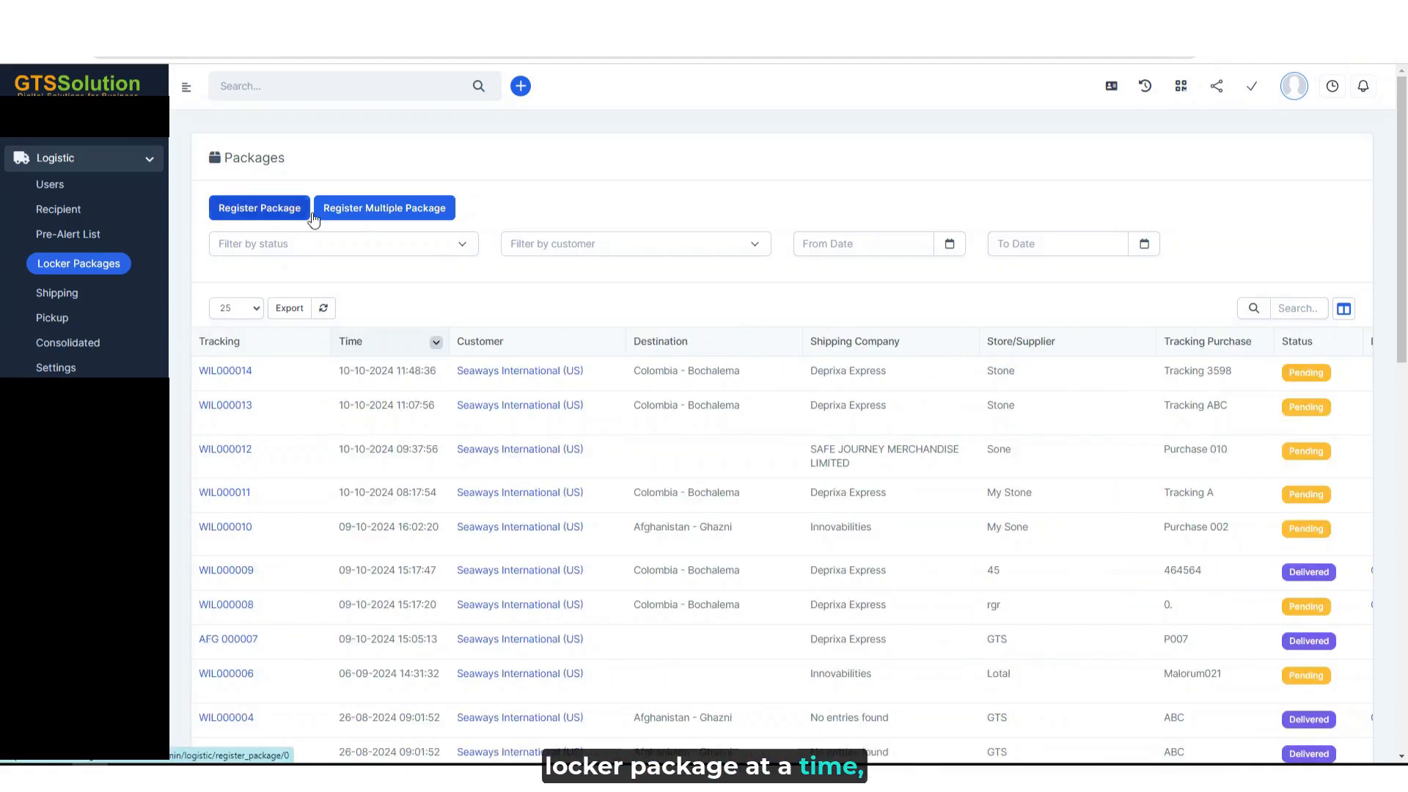
left_click(405, 209)
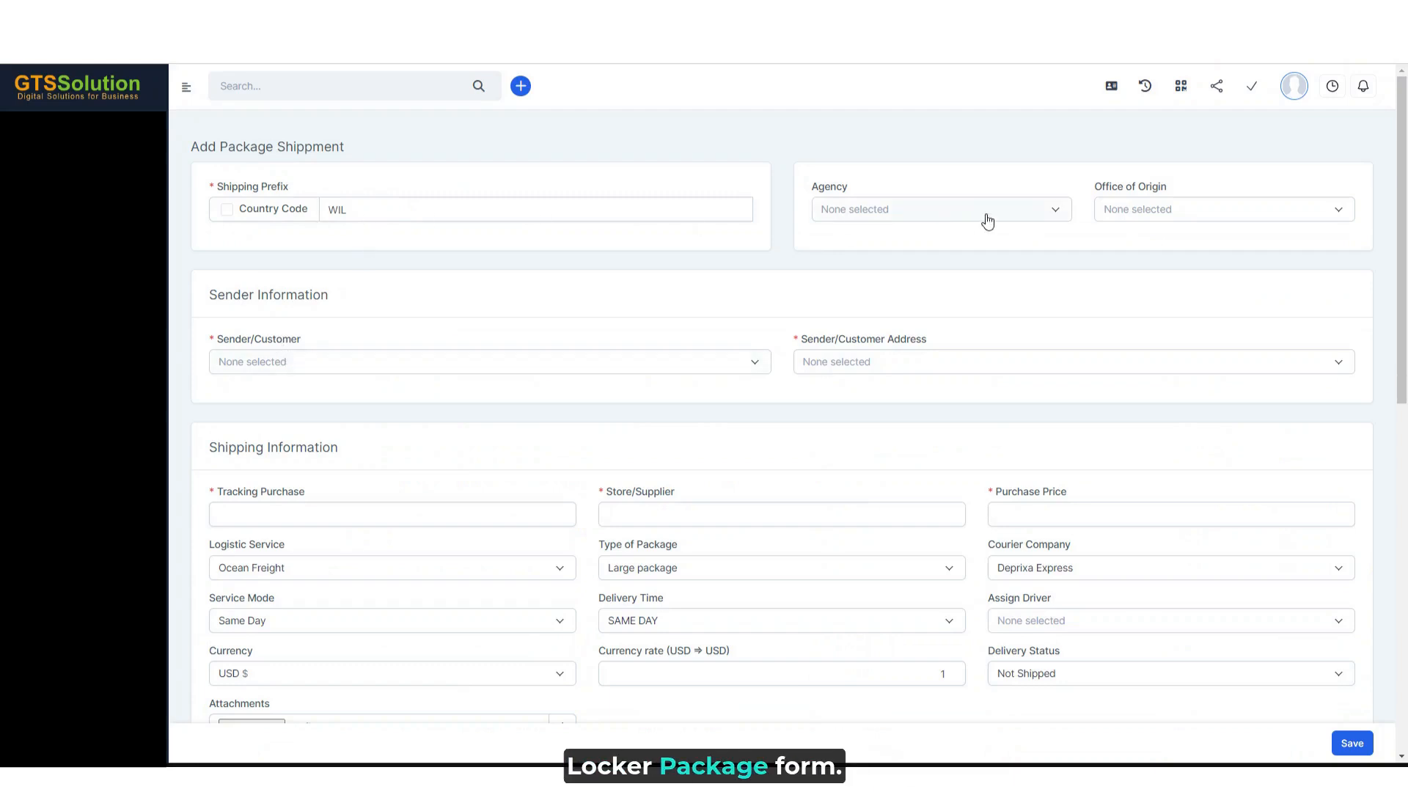
- Finish the purchase price as 490000 and enter amount 1 and description Pack 1 for the first package line
type("0000")
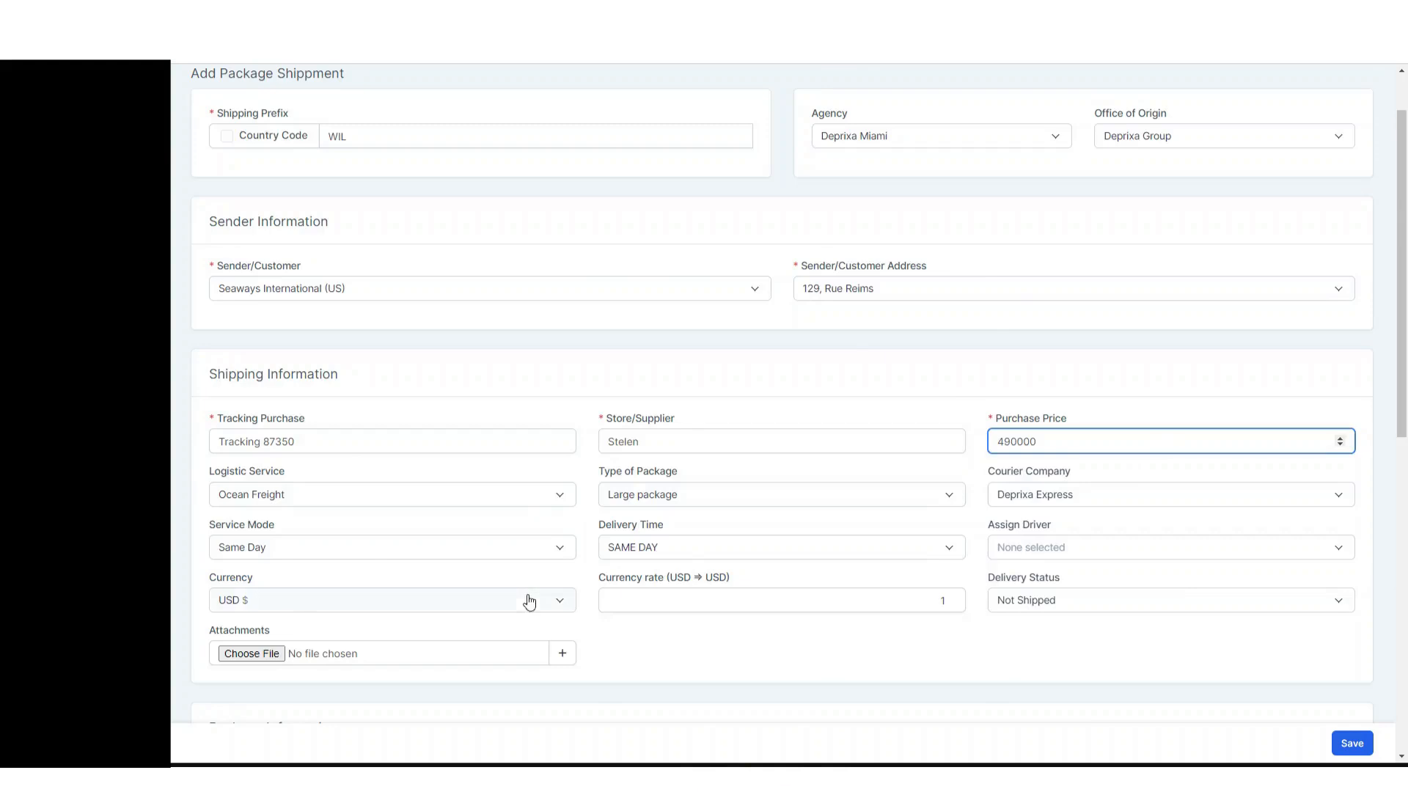
scroll(528, 597, "down", 3)
left_click(262, 577)
type("1")
left_click(425, 583)
type("Pack 1")
key("Tab")
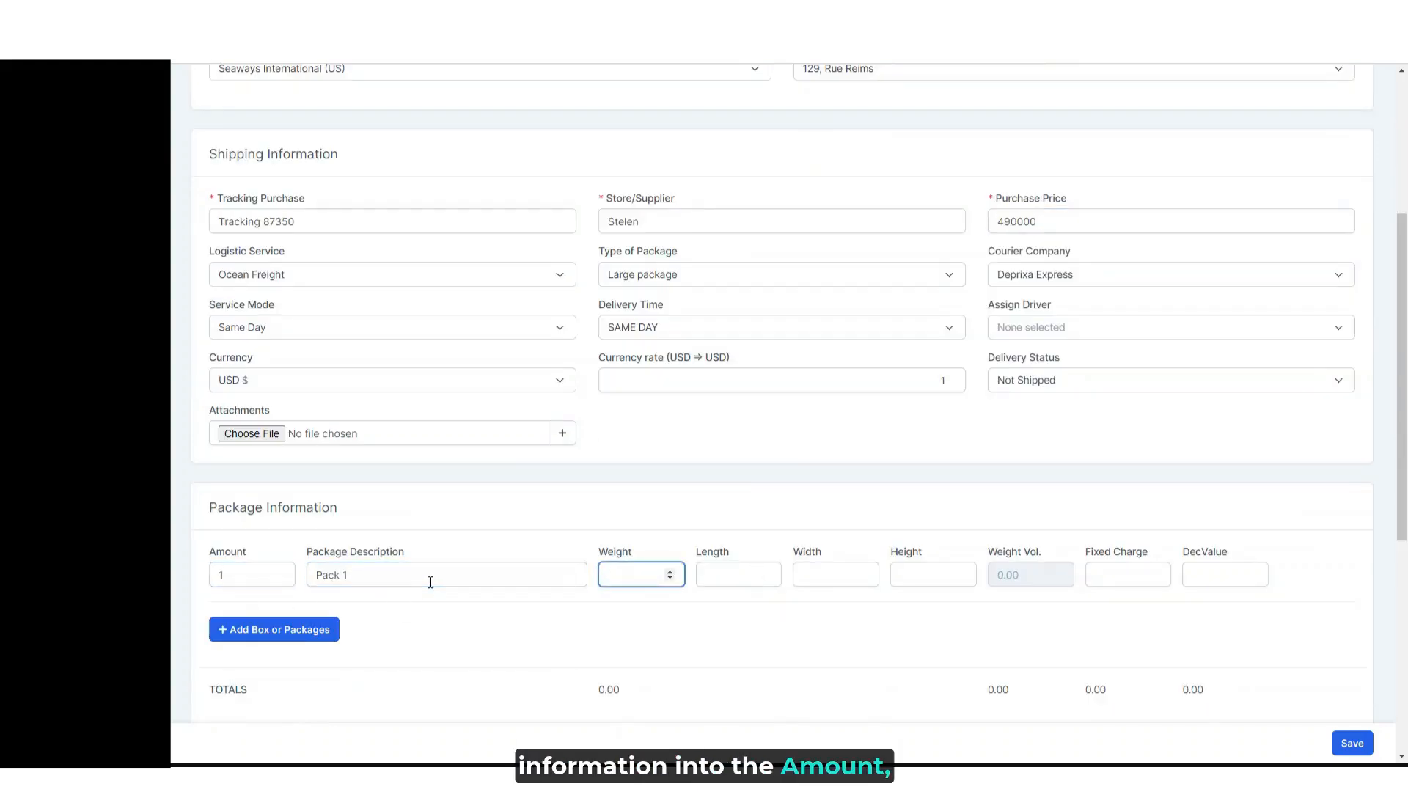
- Set the Pack 1 line's weight, length and width to 20 each and its height to 30
type("20")
key("Tab")
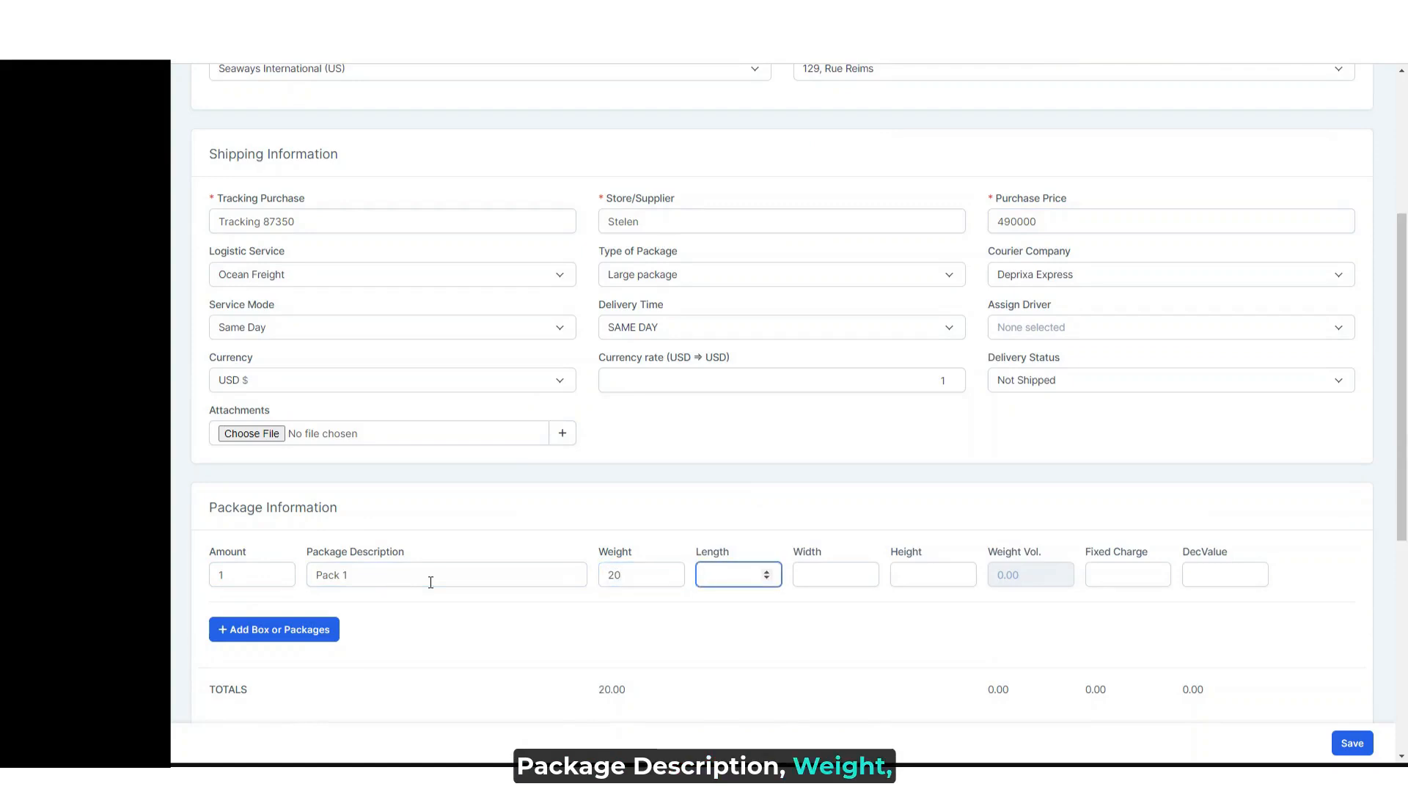
type("20")
key("Tab")
type("20")
key("Tab")
type("30")
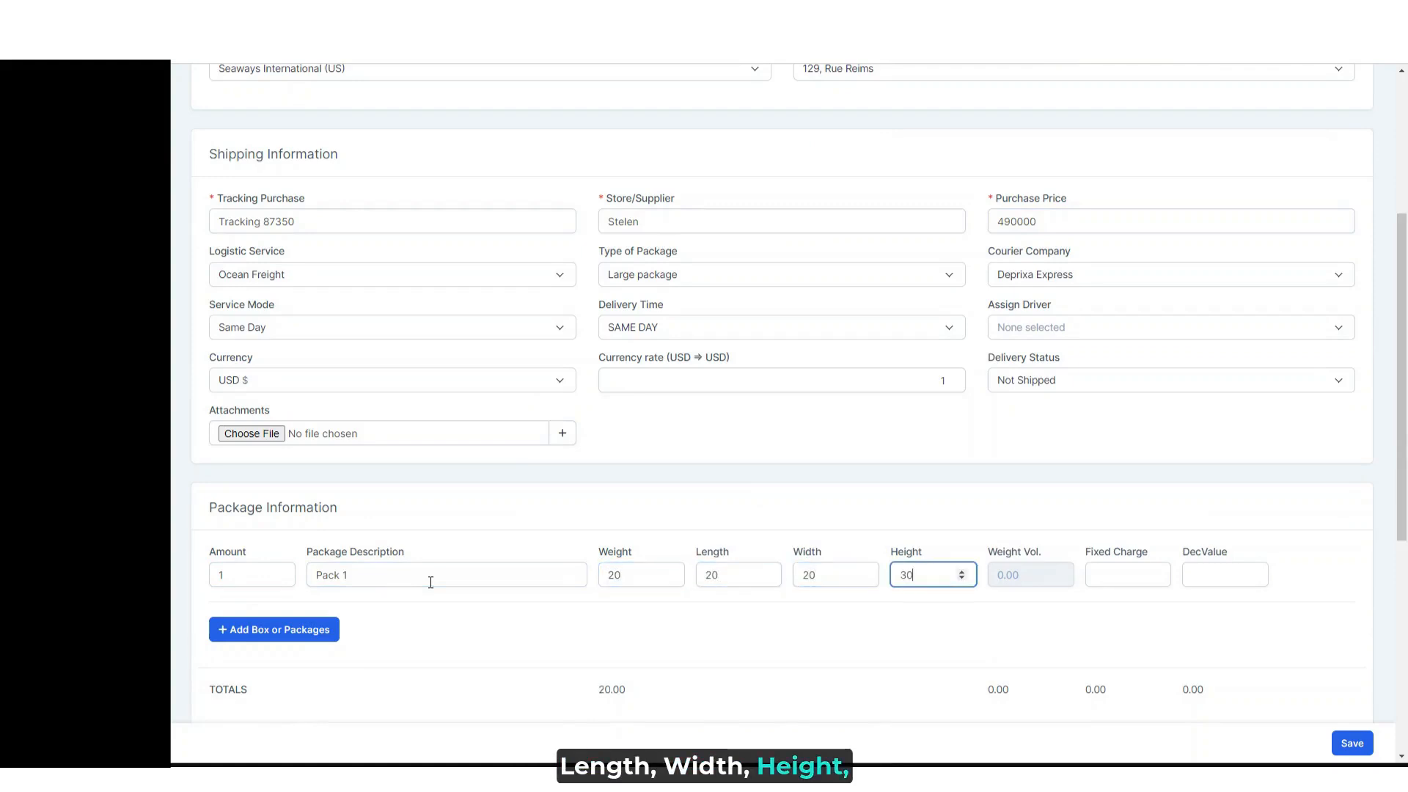
- Set the Pack 1 line's fixed charge to 150 and its declared value to 300
key("Tab")
key("Tab")
type("150")
- Add a second package line with amount 1 and description Pack 2
key("Tab")
type("300")
left_click(297, 629)
left_click(268, 647)
type("1")
- Set the Pack 2 line's weight to 30, length, width and height to 50 each, fixed charge to 200 and declared value to 350
key("Tab")
type("Pack")
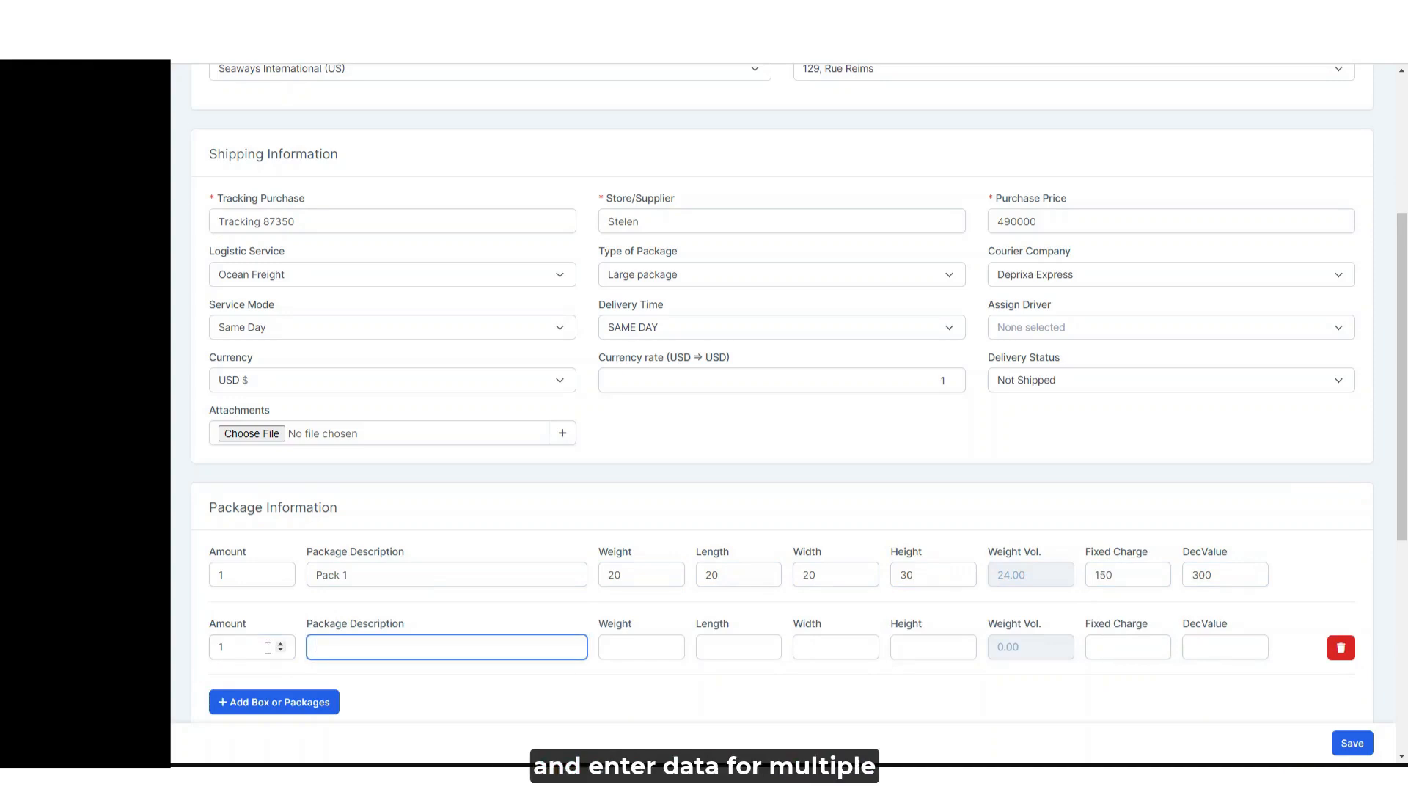
type(" 2")
key("Tab")
type("30\t50\t50\t50")
key("Tab")
key("Tab")
type("200")
key("Tab")
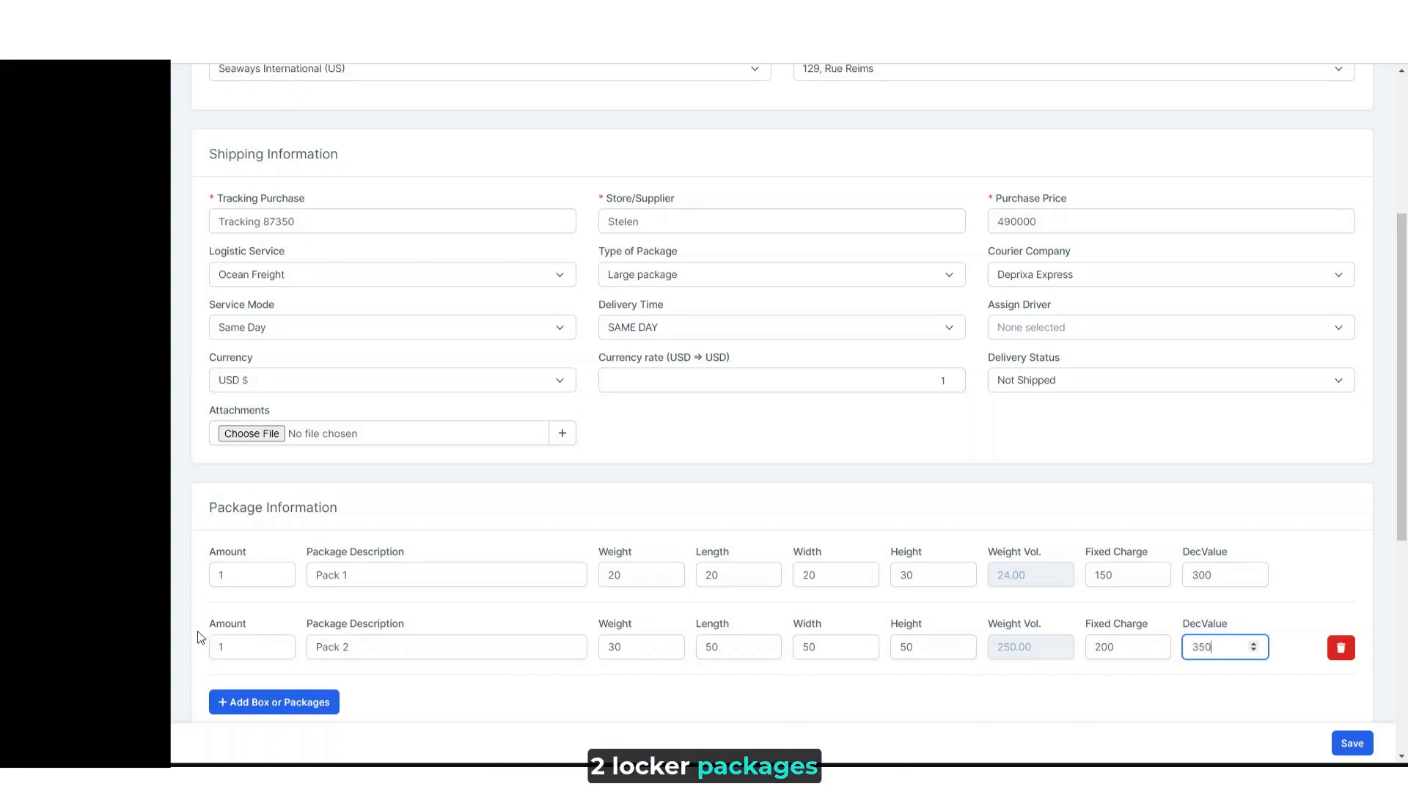
left_click(1343, 553)
- Set the discount to 10%, the value assured to 100 and the reissue to 50, and save the multiple-package registration
scroll(1229, 591, "down", 5)
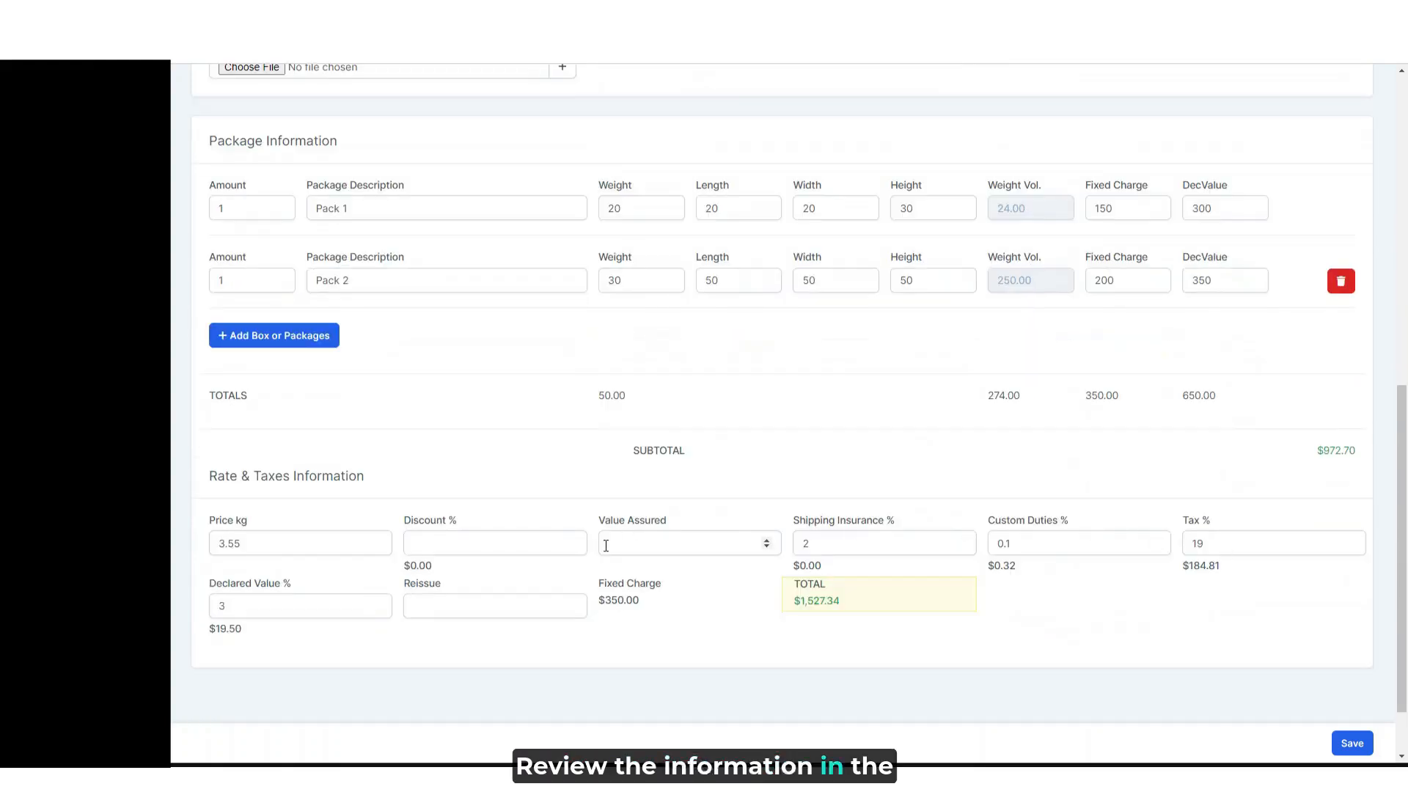
left_click(505, 547)
type("10")
key("Tab")
type("100")
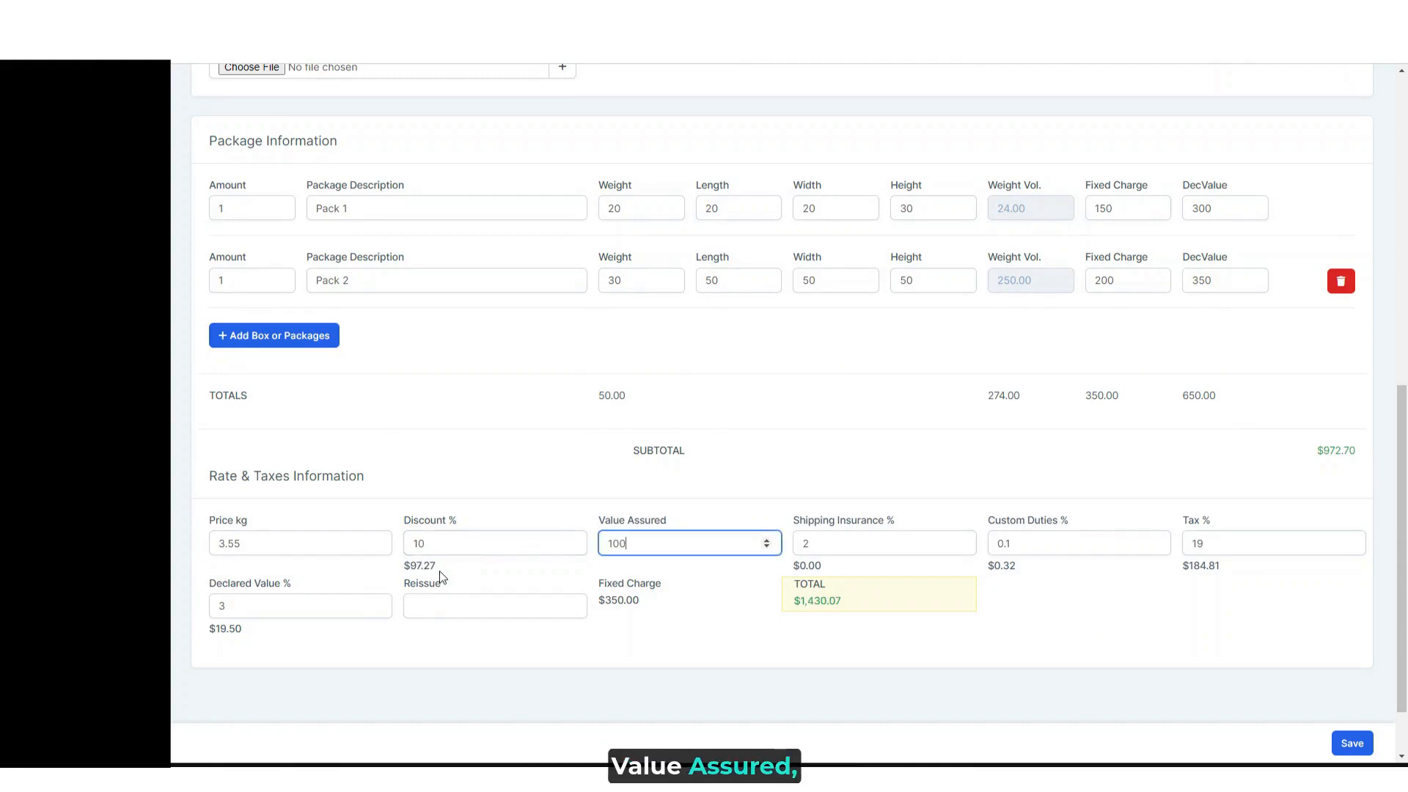
key("Tab")
left_click(495, 602)
type("50")
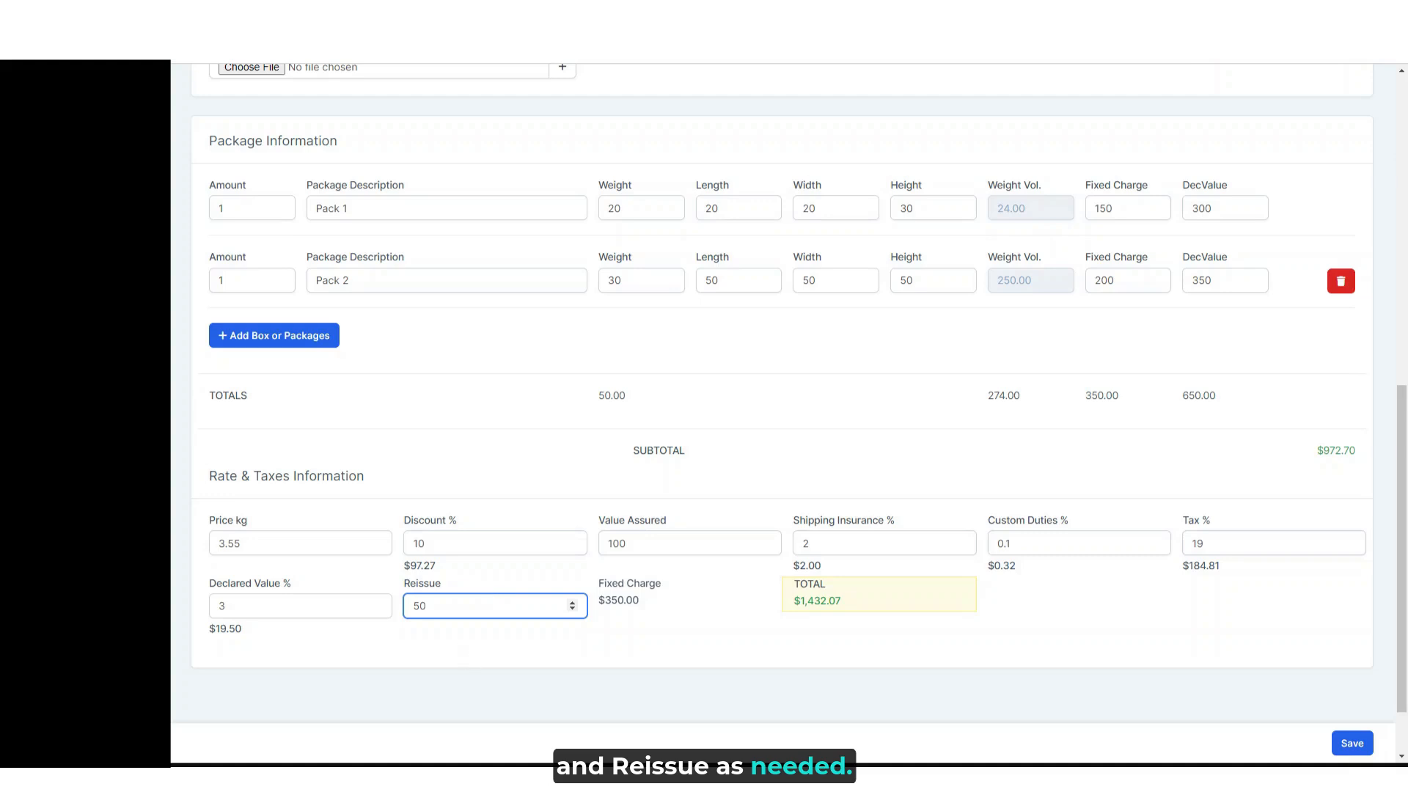
left_click(1345, 743)
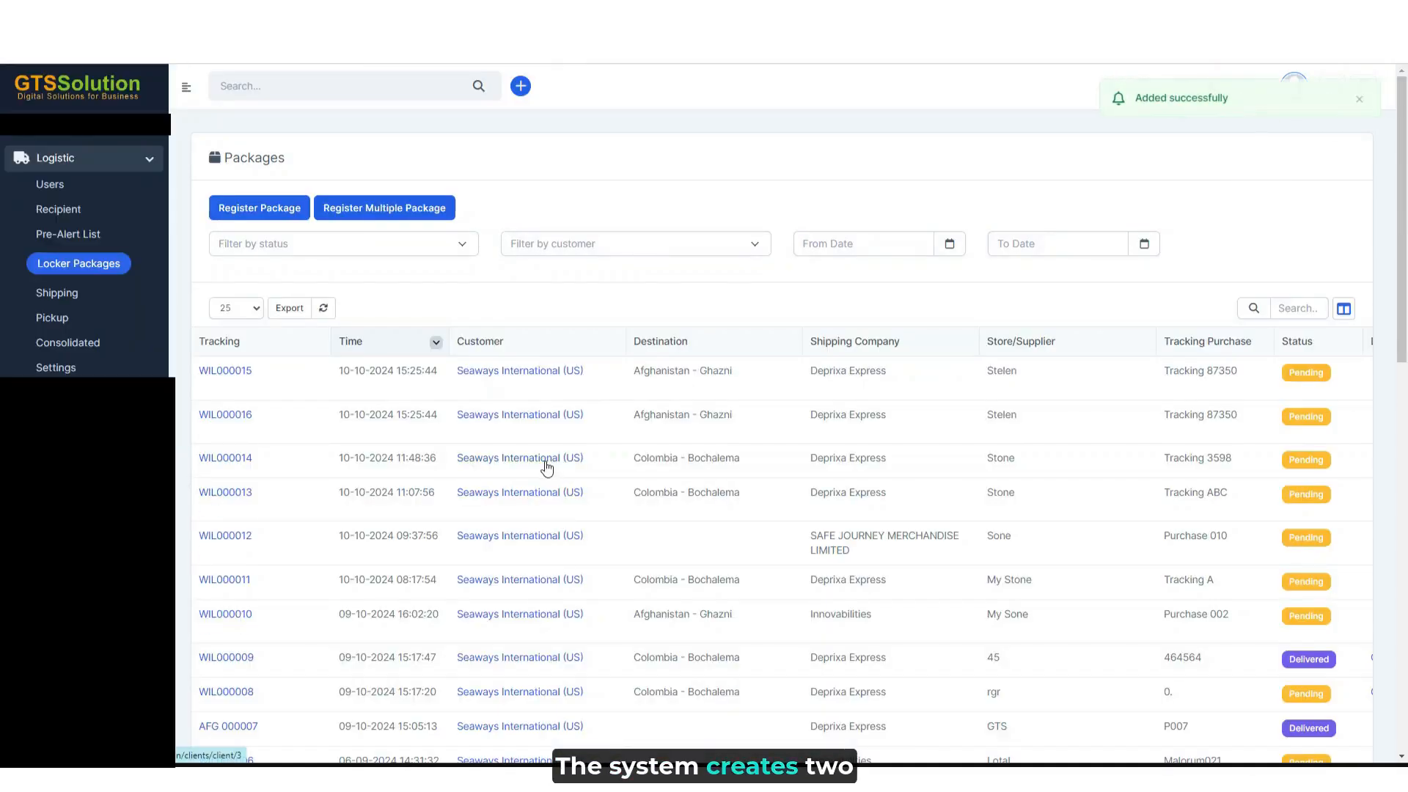
- Check the invoice status of the new packages WIL000015 and WIL000016 and create an invoice for WIL000015
mouse_move(203, 372)
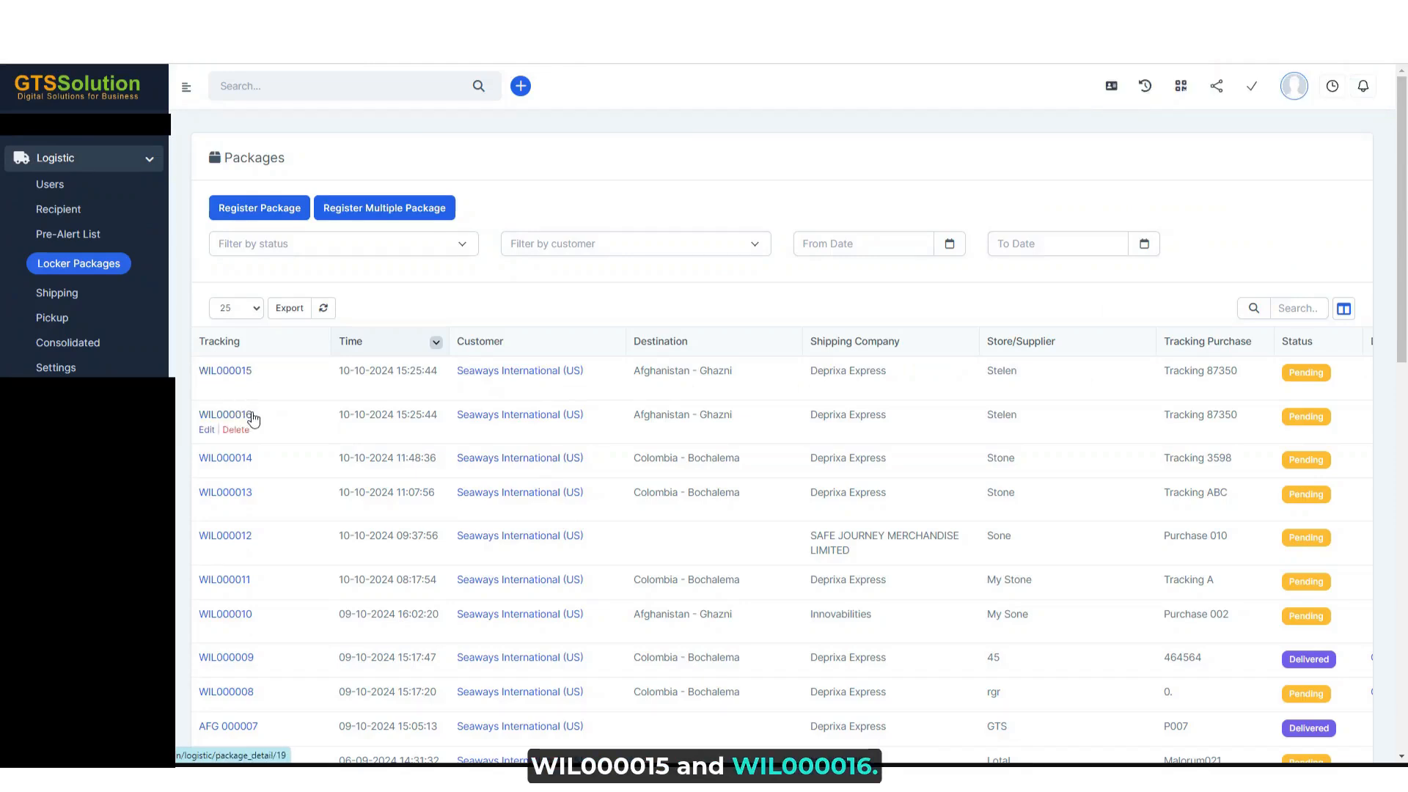
mouse_move(273, 417)
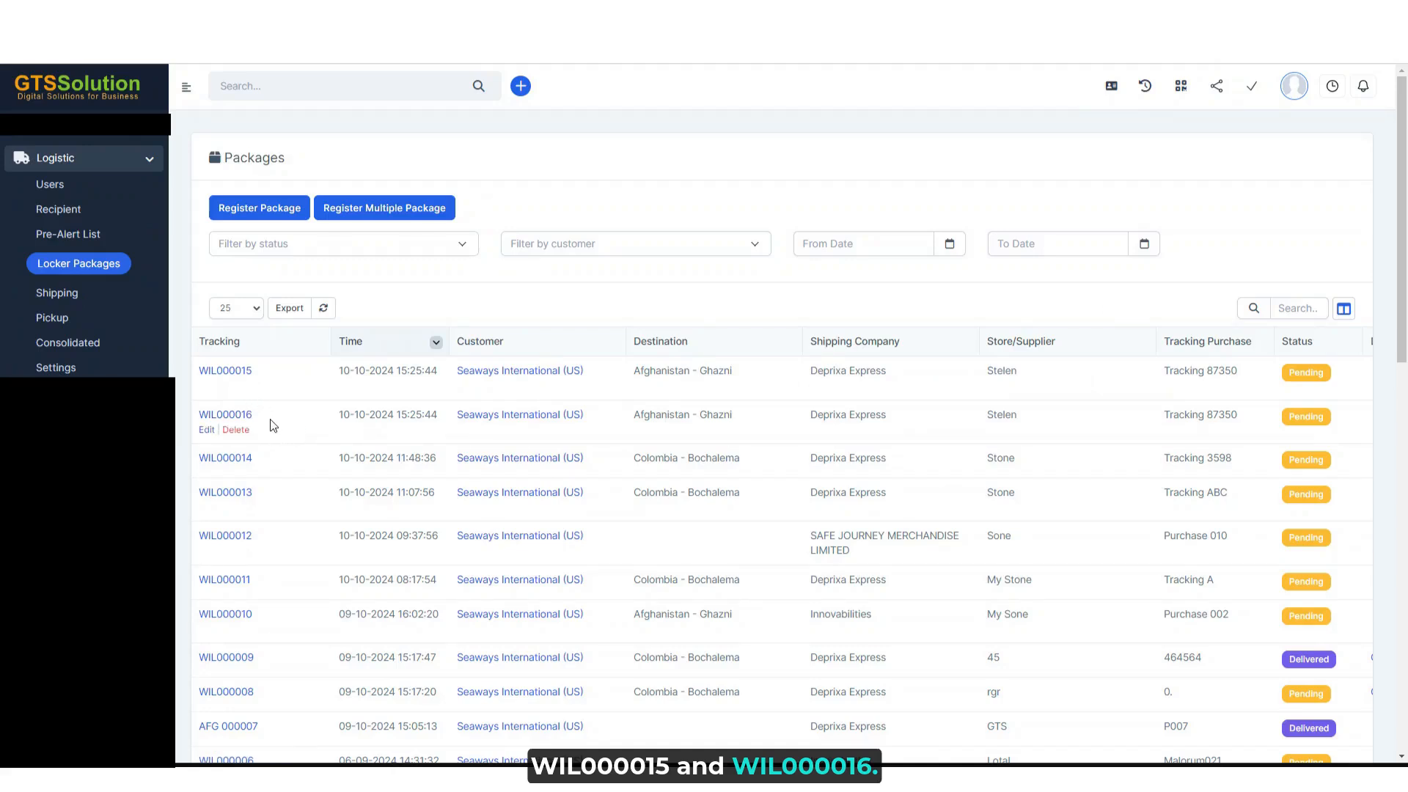
scroll(915, 435, "right", 7)
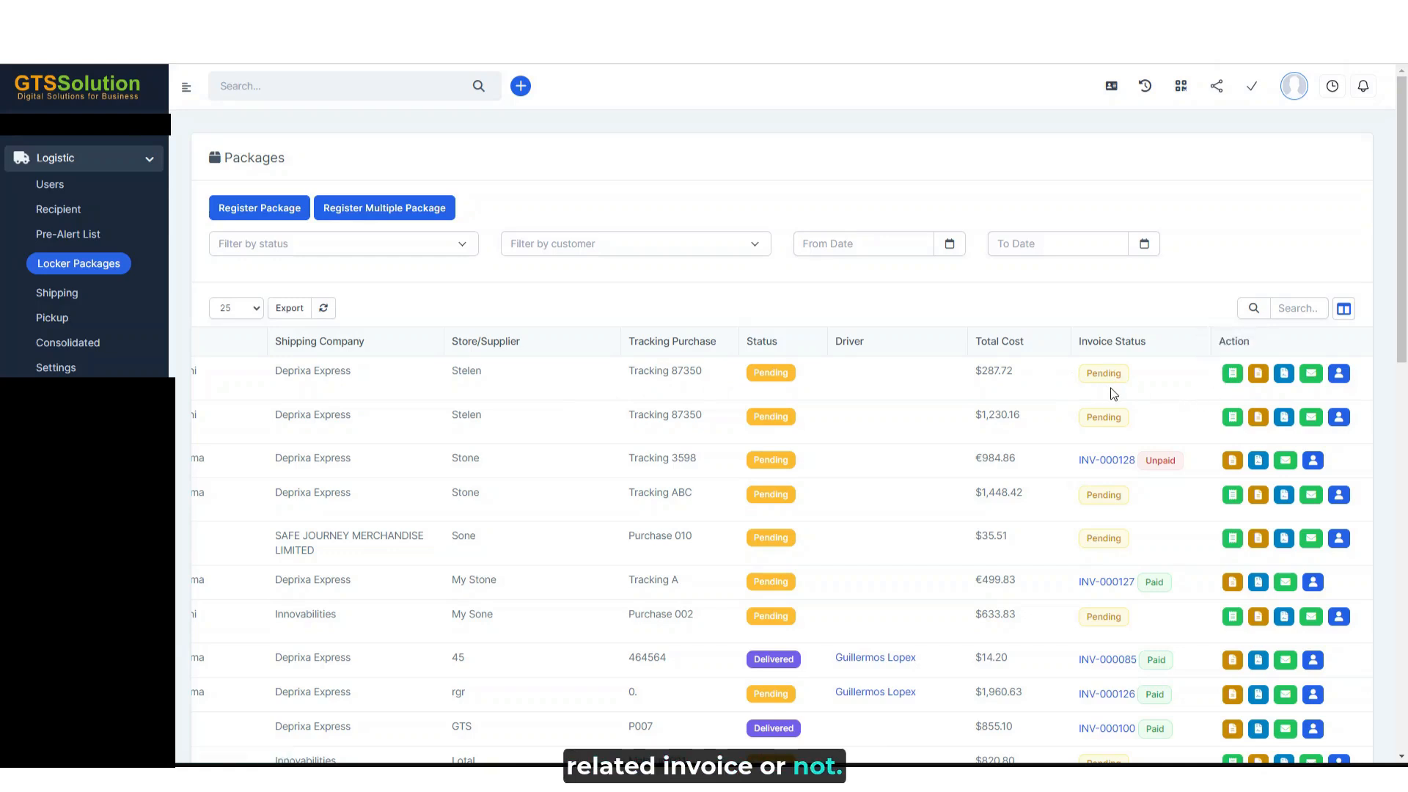
left_click(1233, 374)
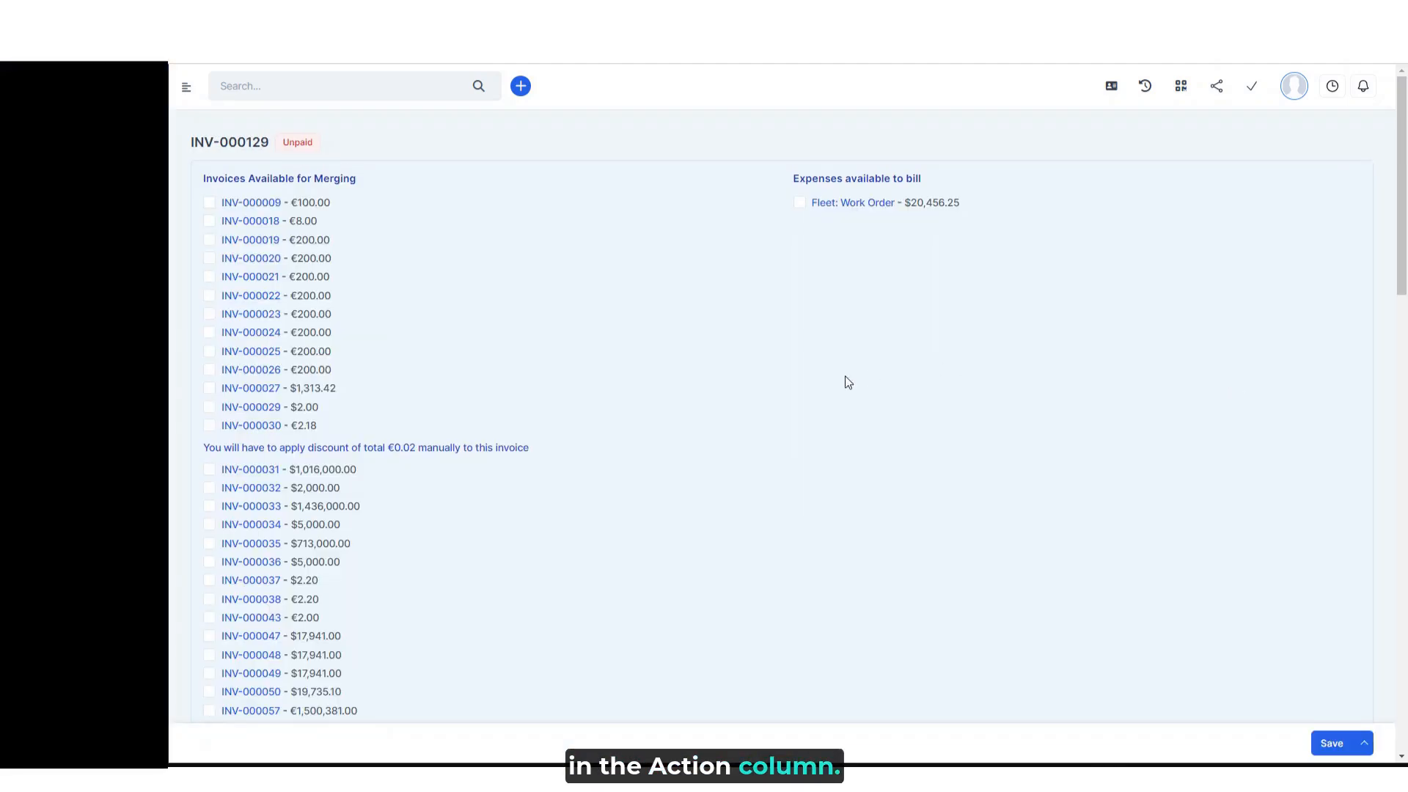
- Review the generated invoice's details, item name and rate, and save the invoice
scroll(1223, 602, "down", 4)
scroll(1277, 618, "down", 6)
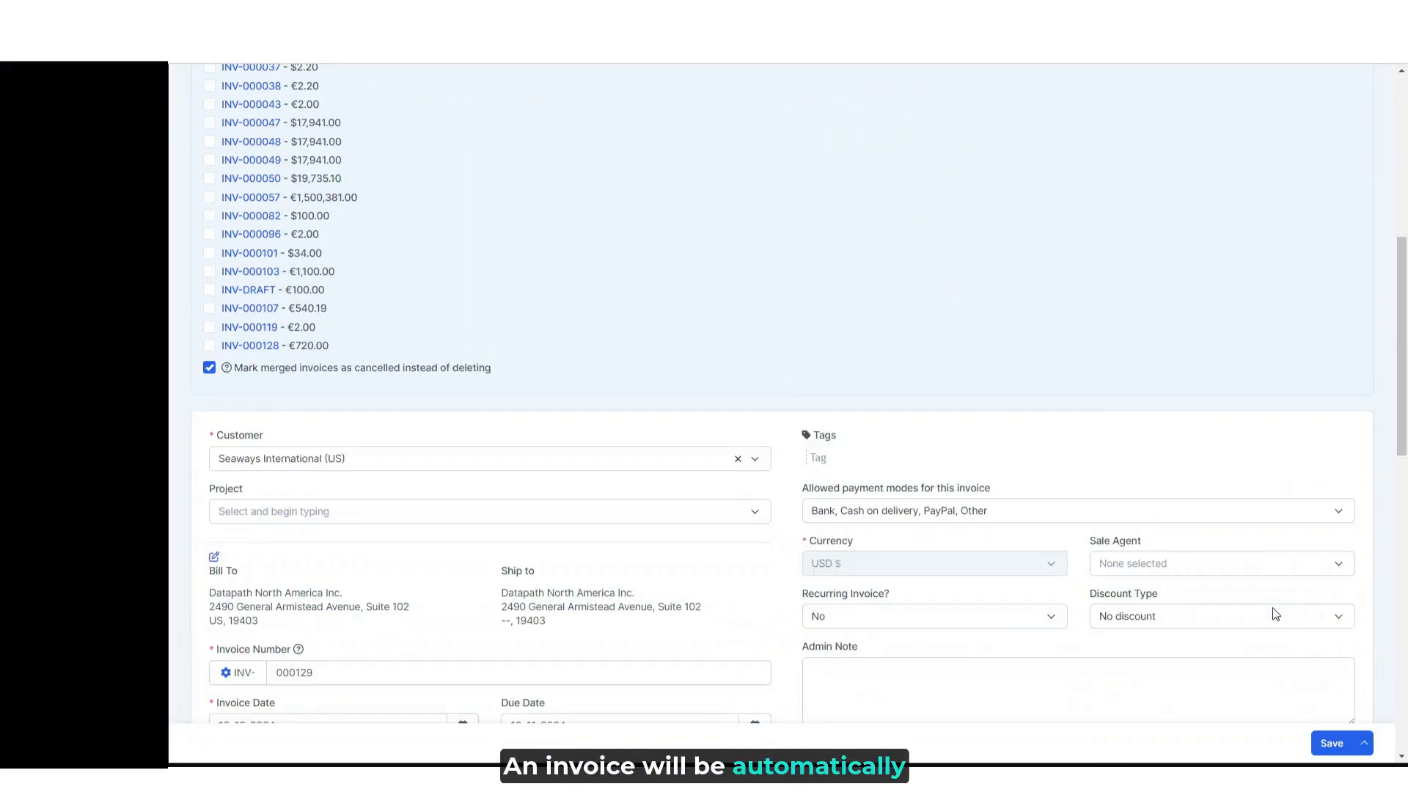
scroll(1278, 597, "down", 4)
scroll(1277, 597, "down", 1)
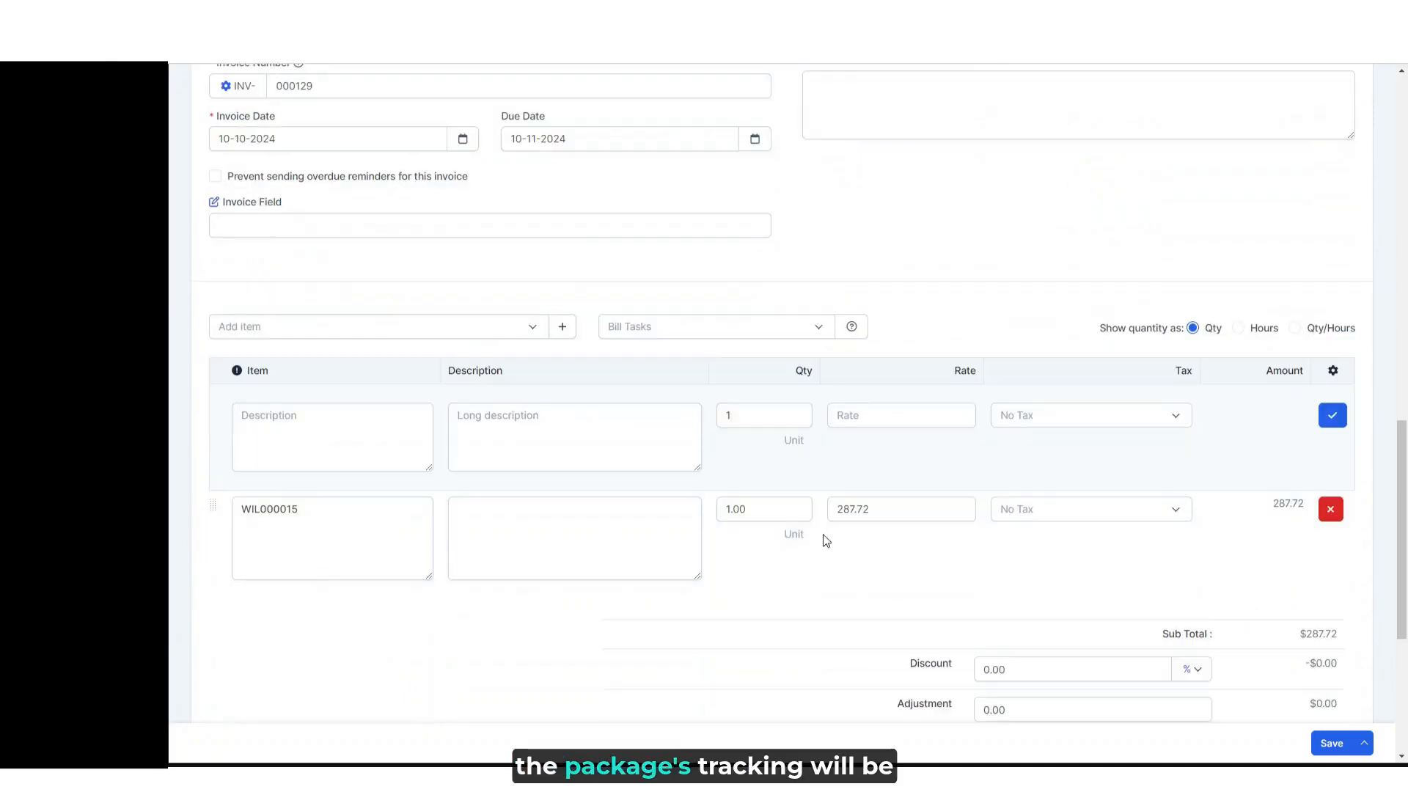
left_click(372, 511)
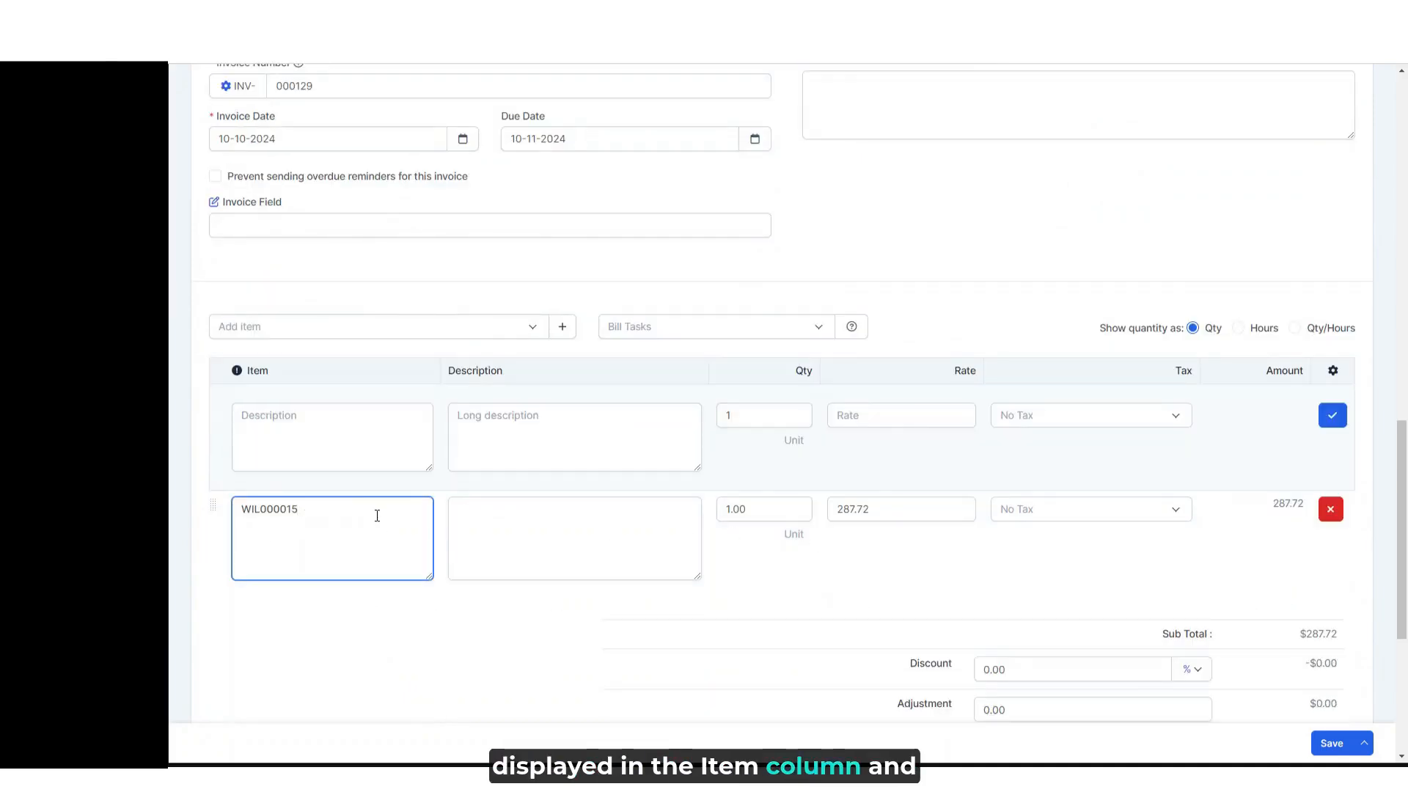
left_click(914, 515)
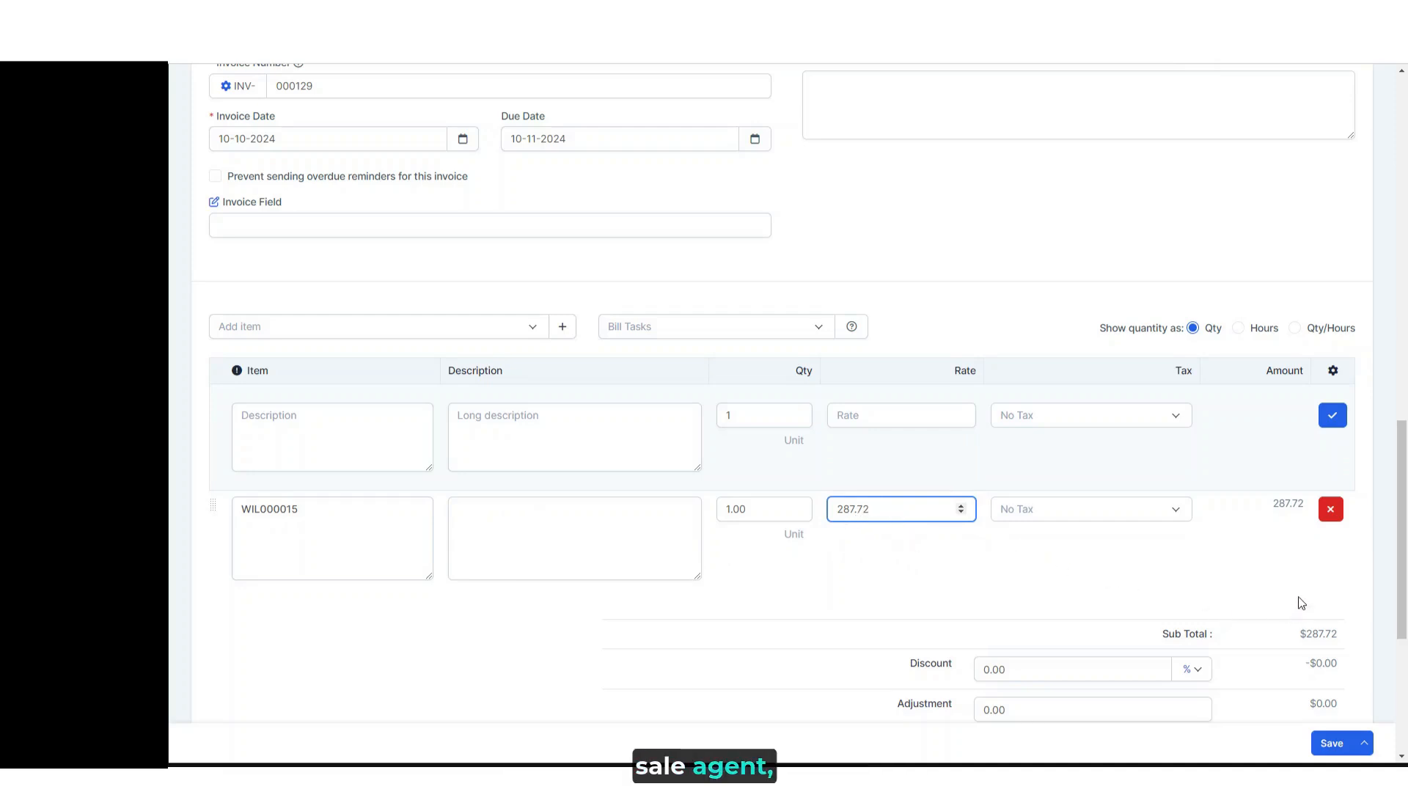
left_click(1334, 745)
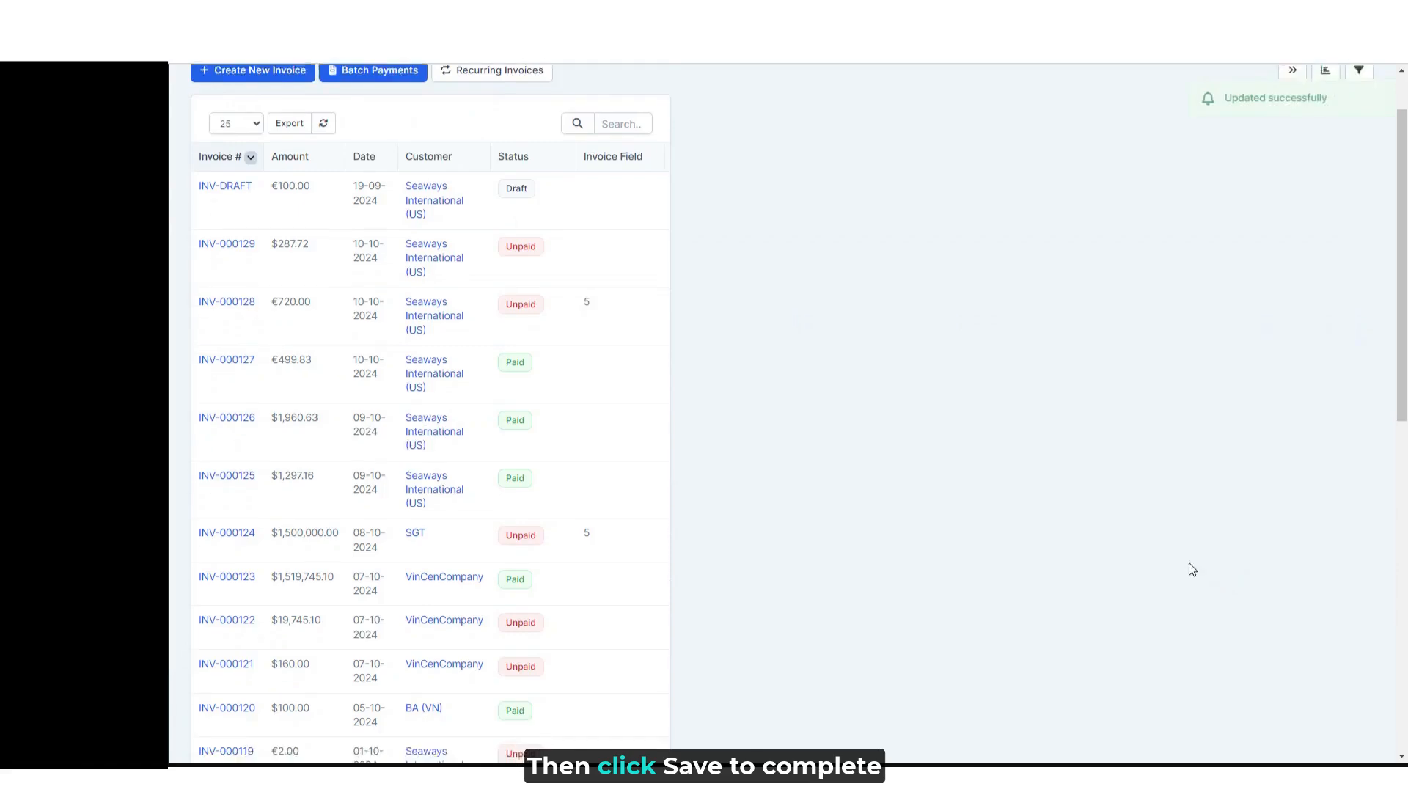
- Add Authorize.net Accept.js and Stripe Checkout to the allowed payment modes of invoice INV-000129 and save it
scroll(1135, 341, "down", 10)
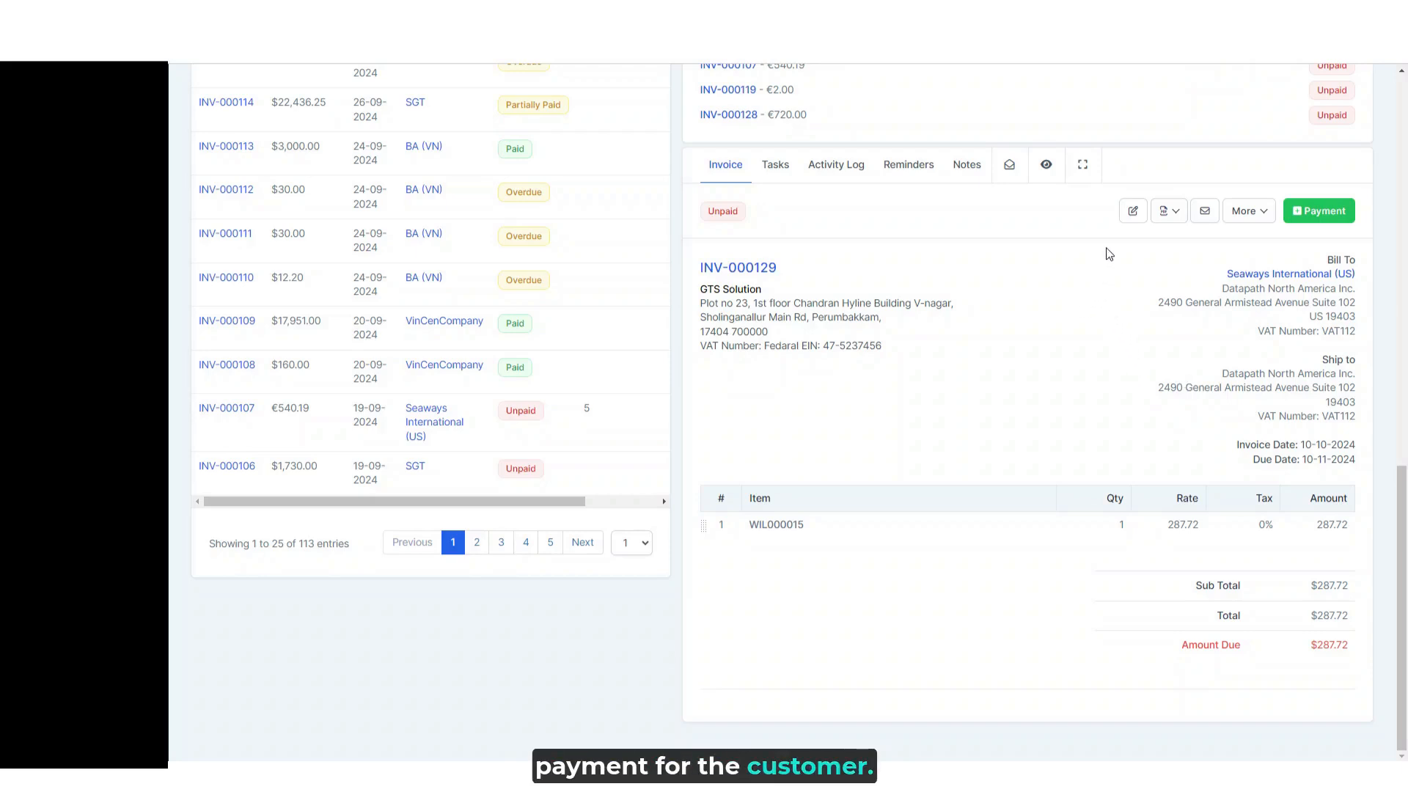
left_click(1131, 212)
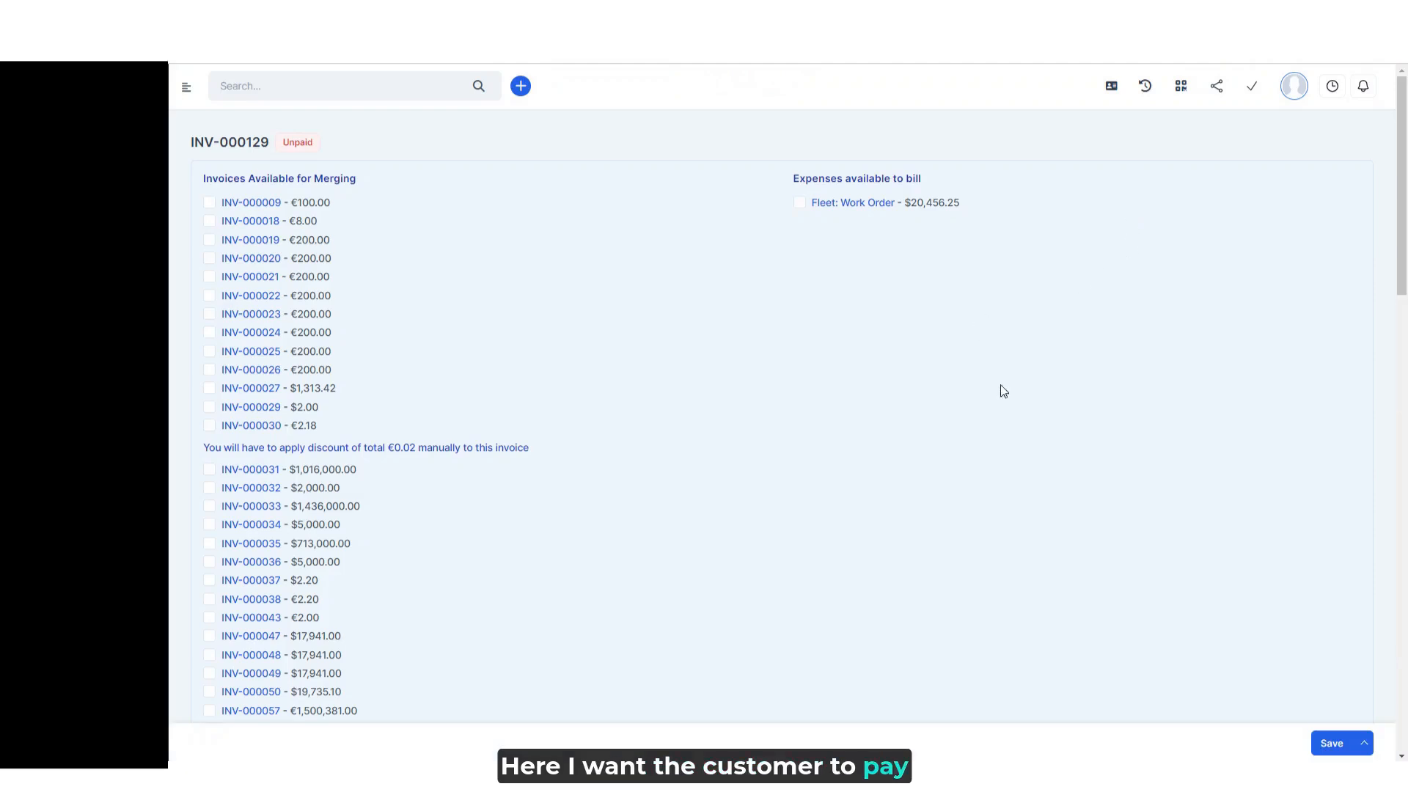
scroll(1084, 390, "down", 12)
scroll(1012, 345, "up", 3)
left_click(977, 222)
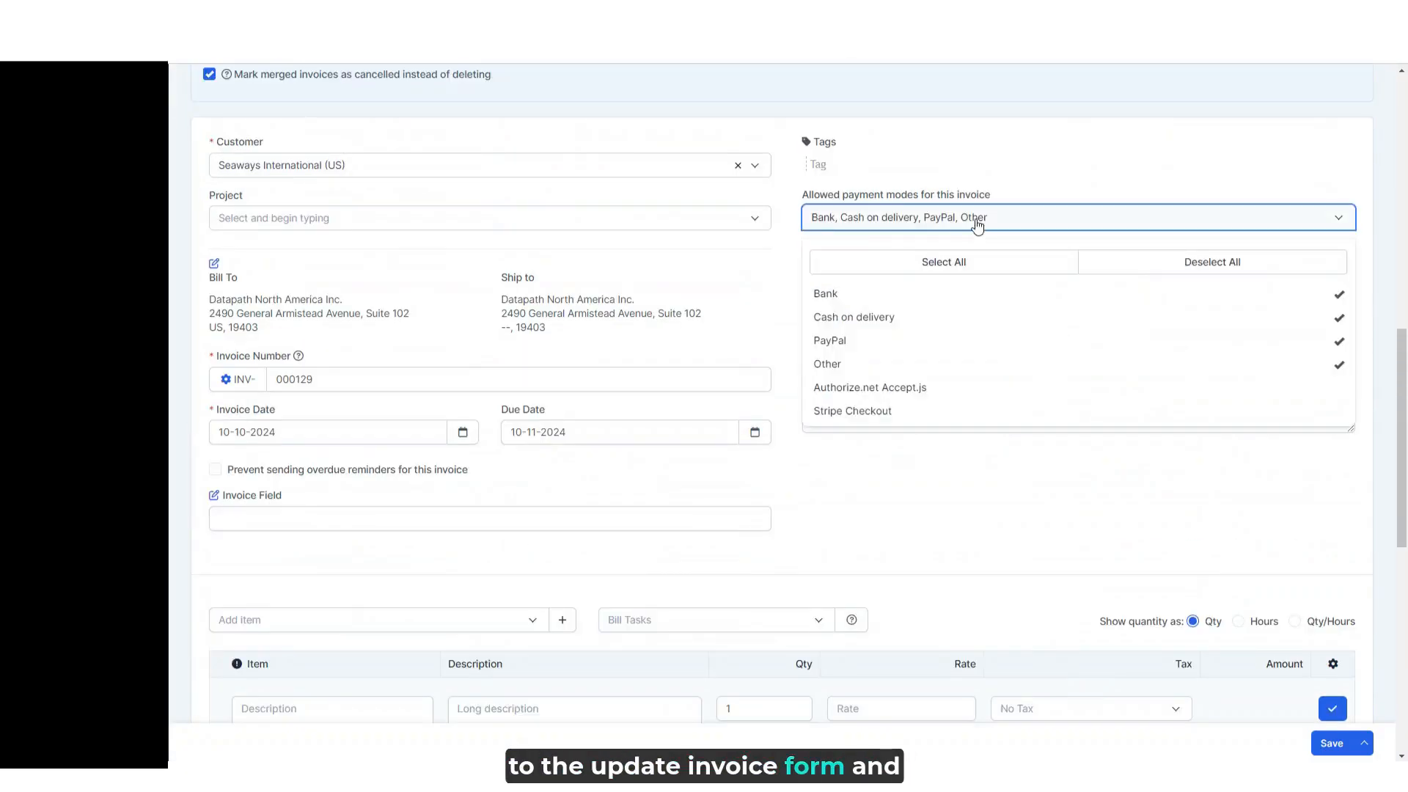
left_click(906, 389)
left_click(909, 412)
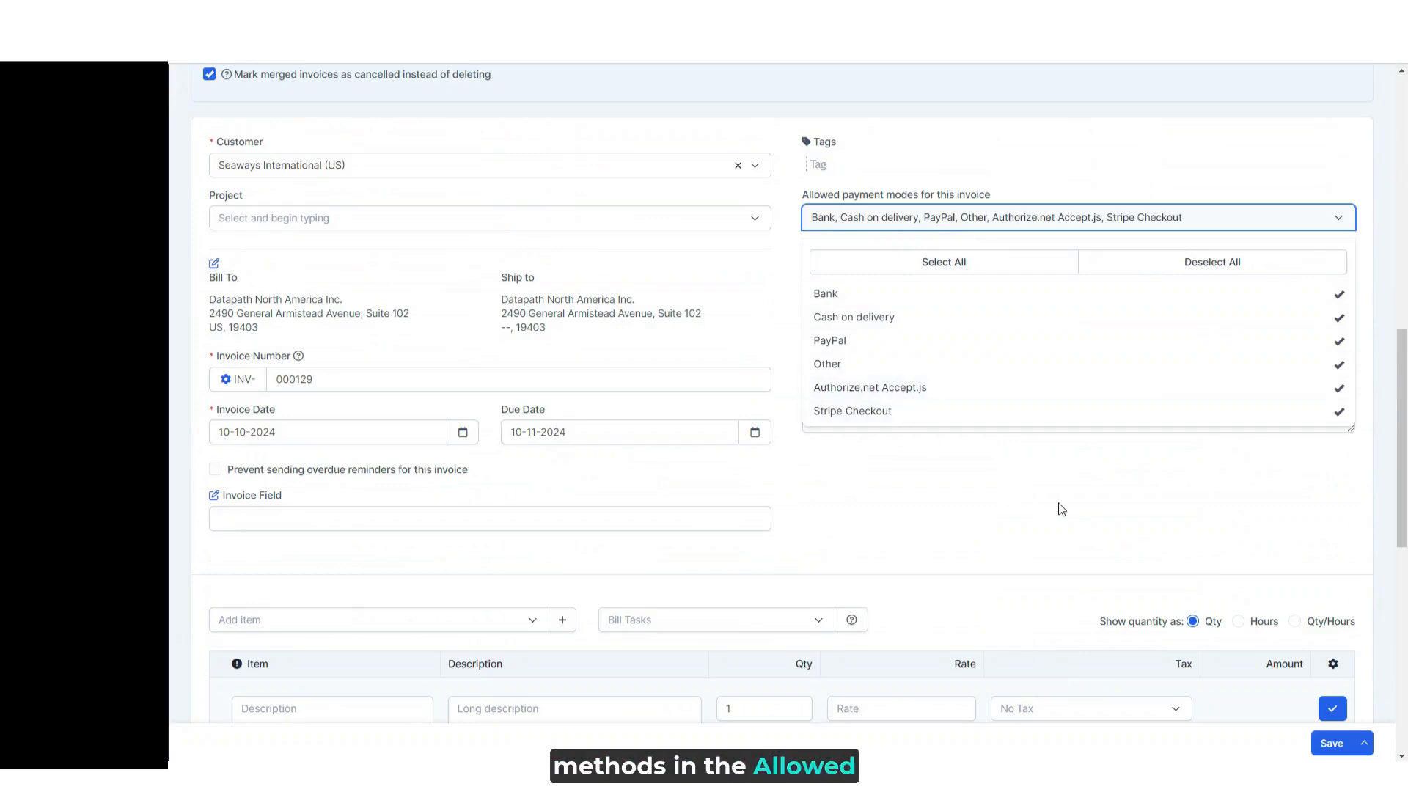
left_click(1326, 742)
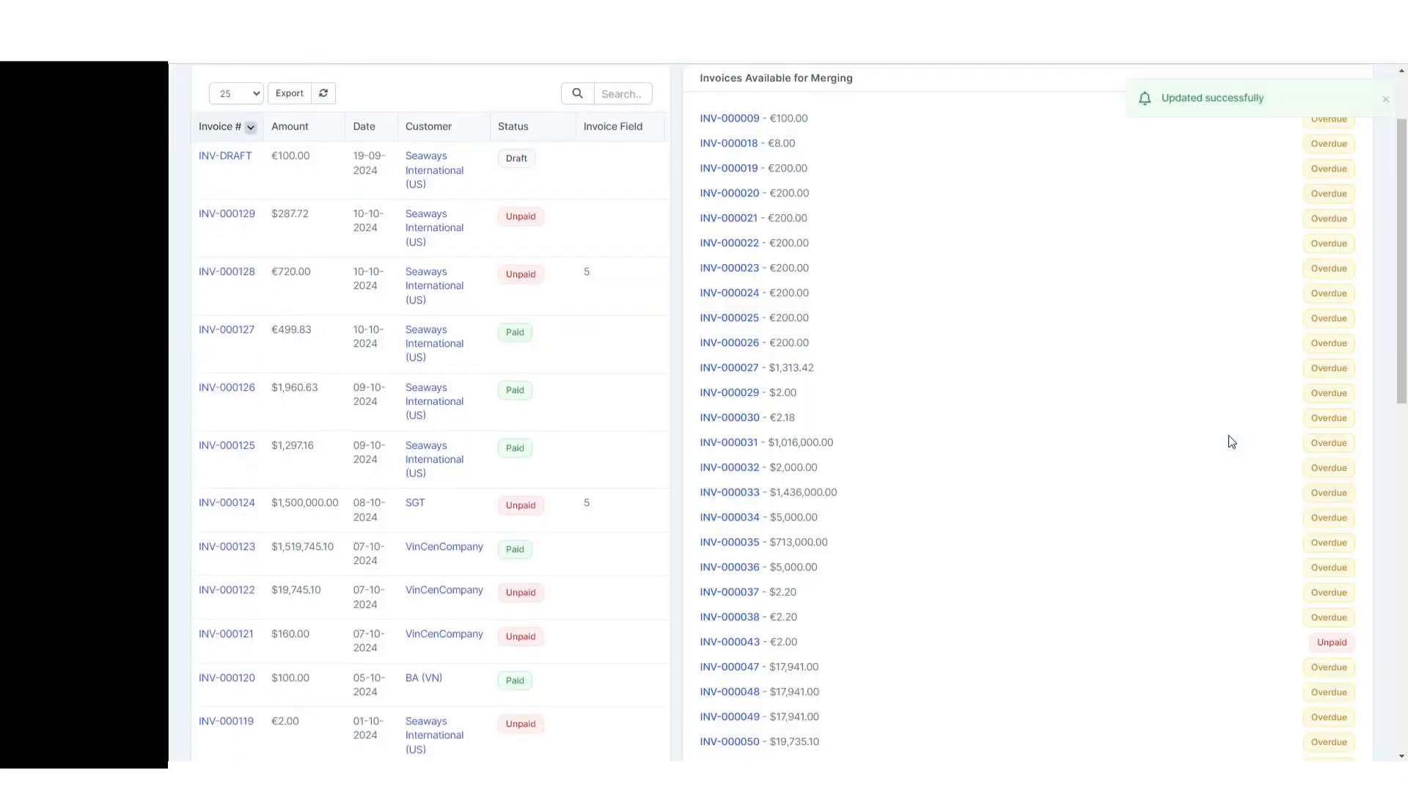
- Switch to the customer portal window and open invoice INV-000129 from the customer's invoices
scroll(1232, 442, "down", 1)
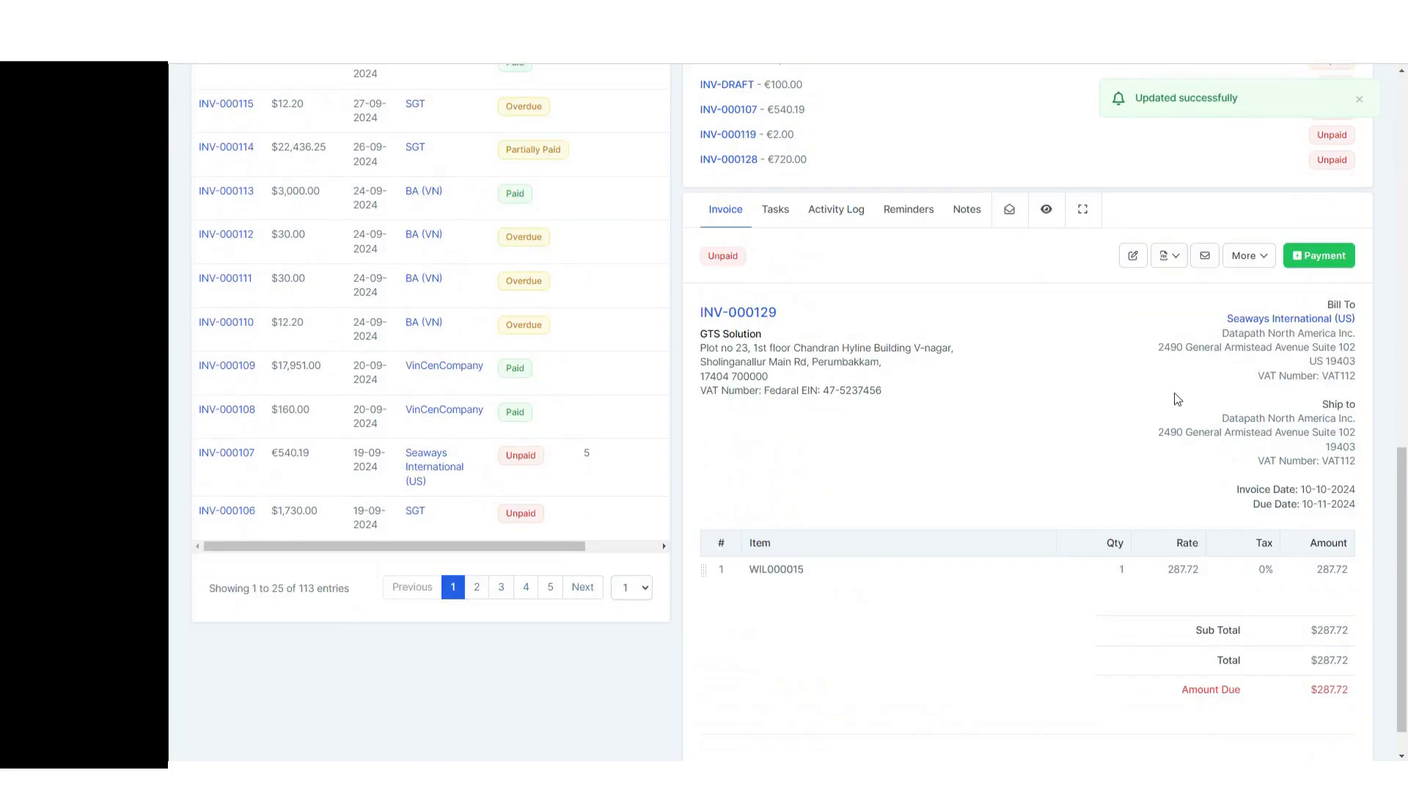
left_click(132, 776)
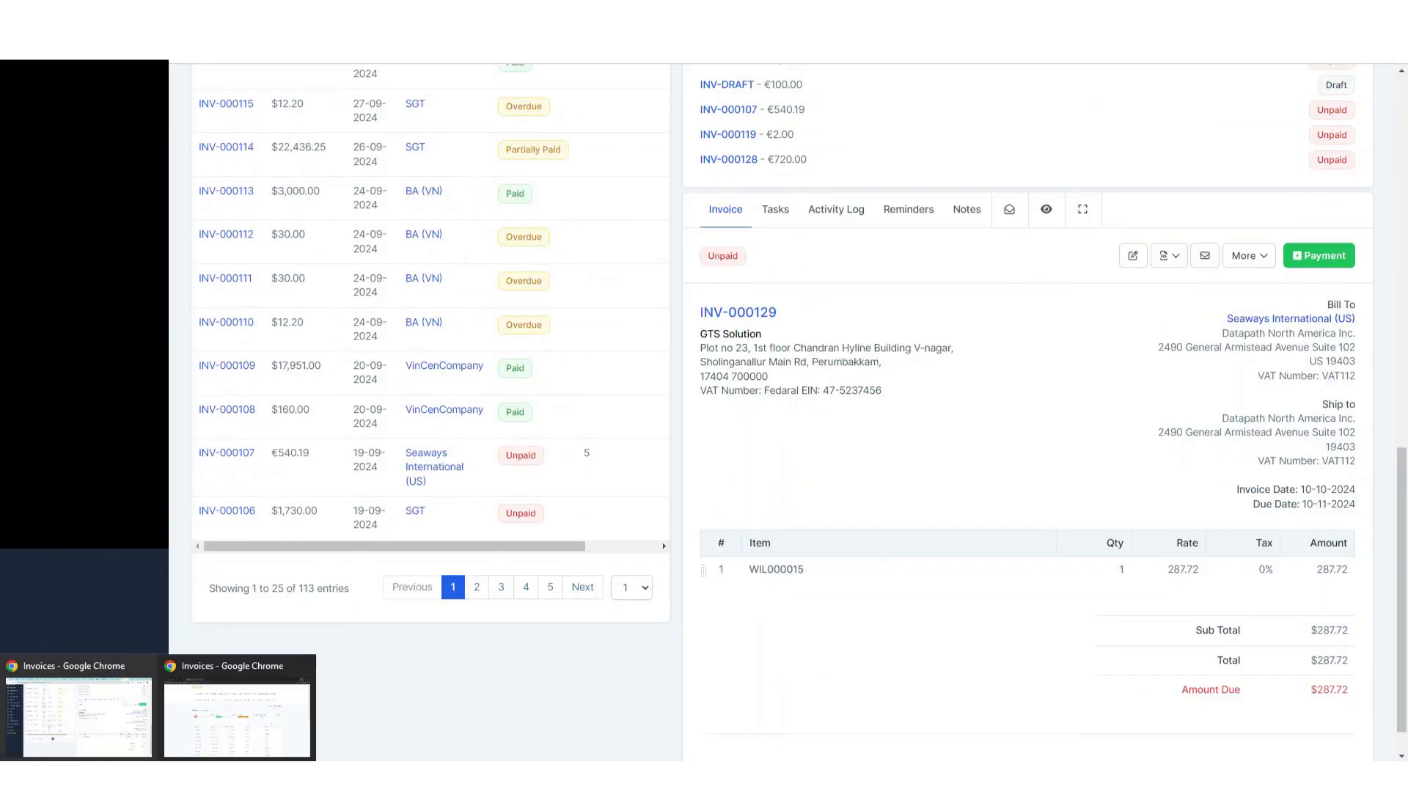
left_click(232, 726)
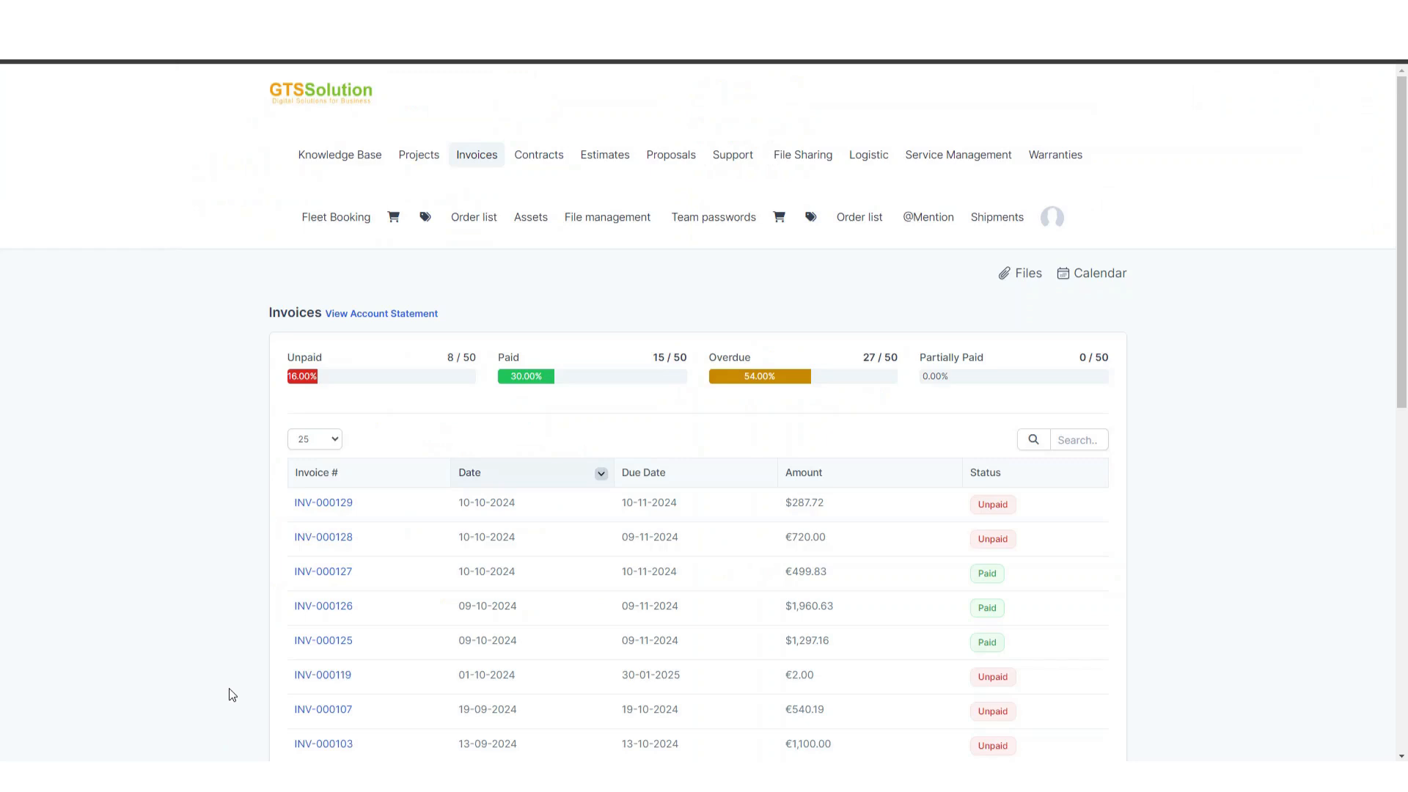
left_click(475, 162)
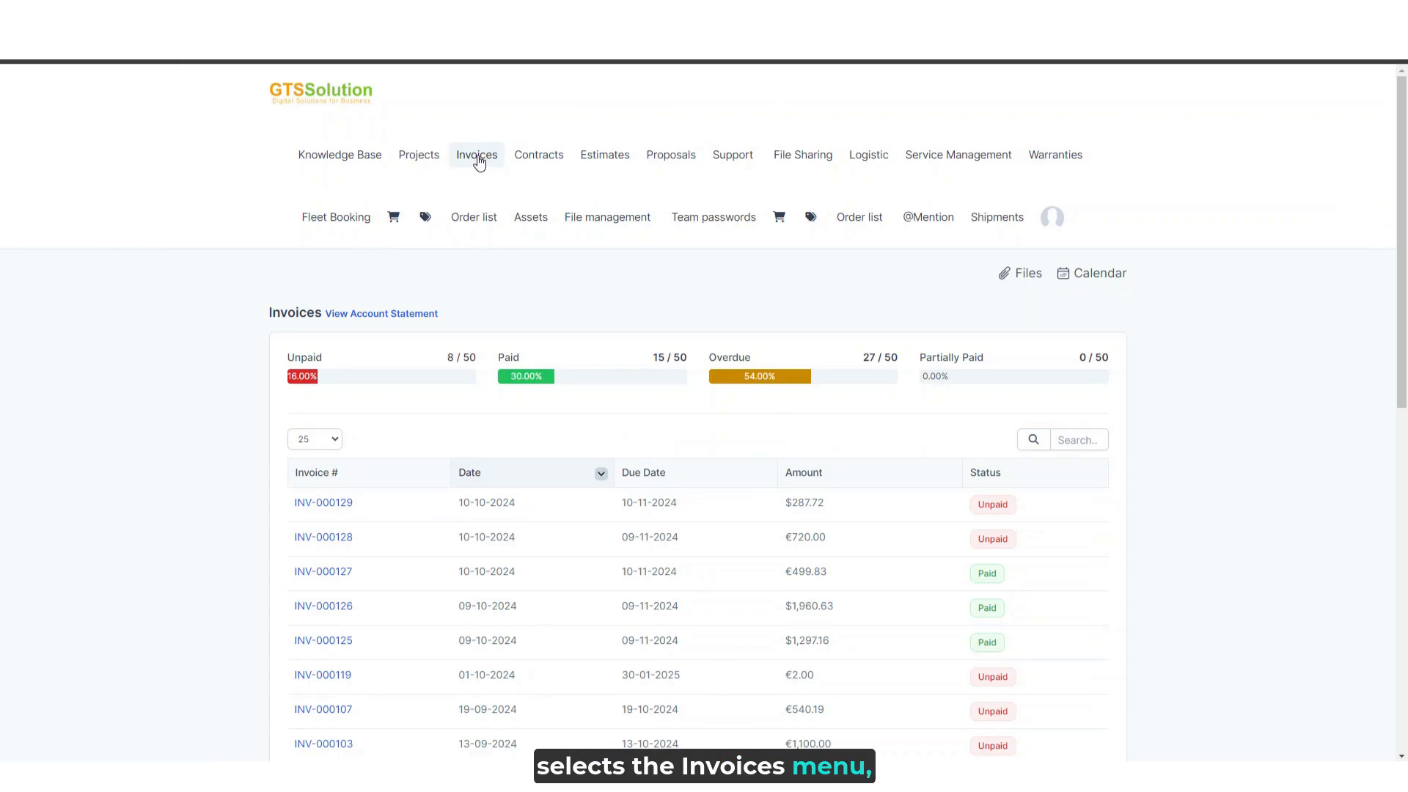
left_click(332, 506)
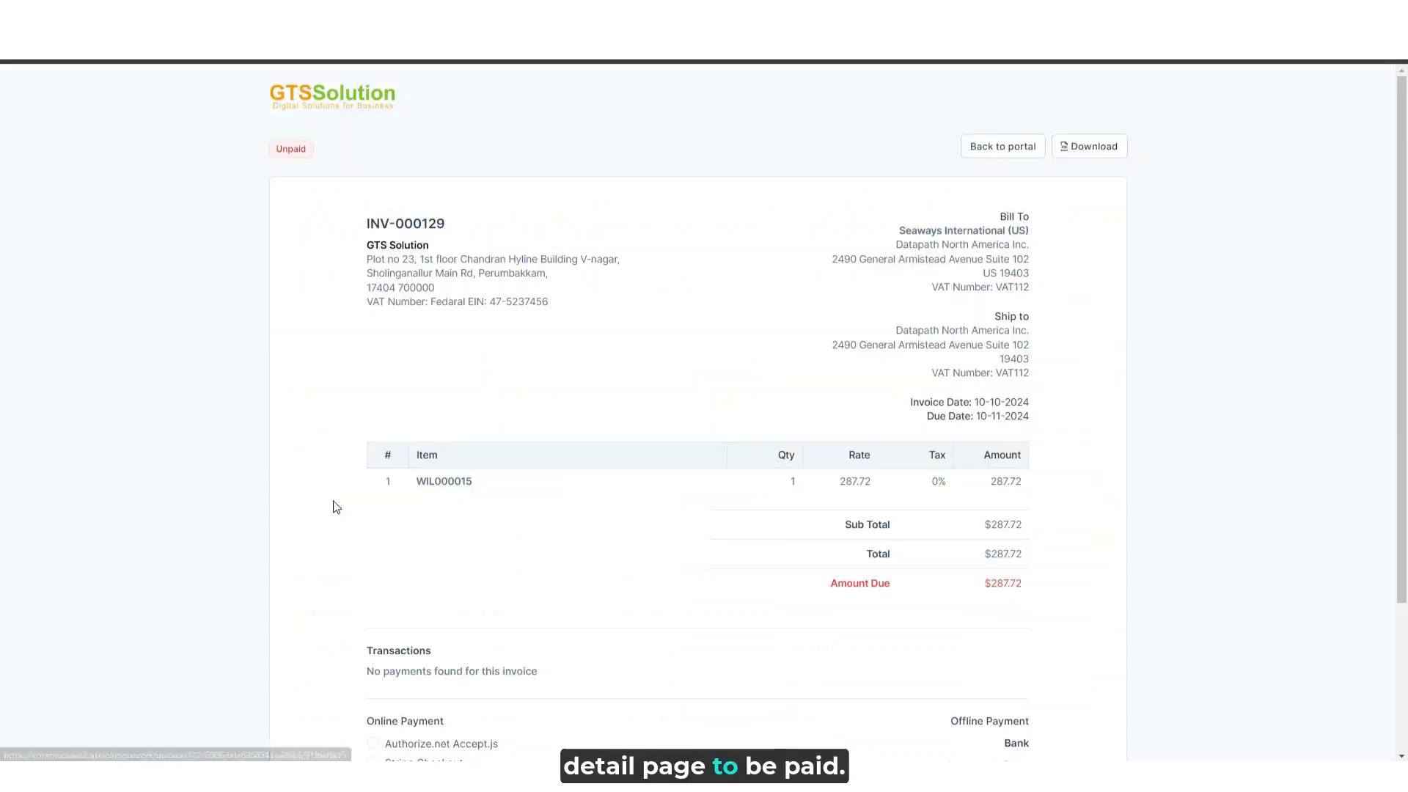
scroll(833, 305, "down", 1)
scroll(927, 291, "up", 1)
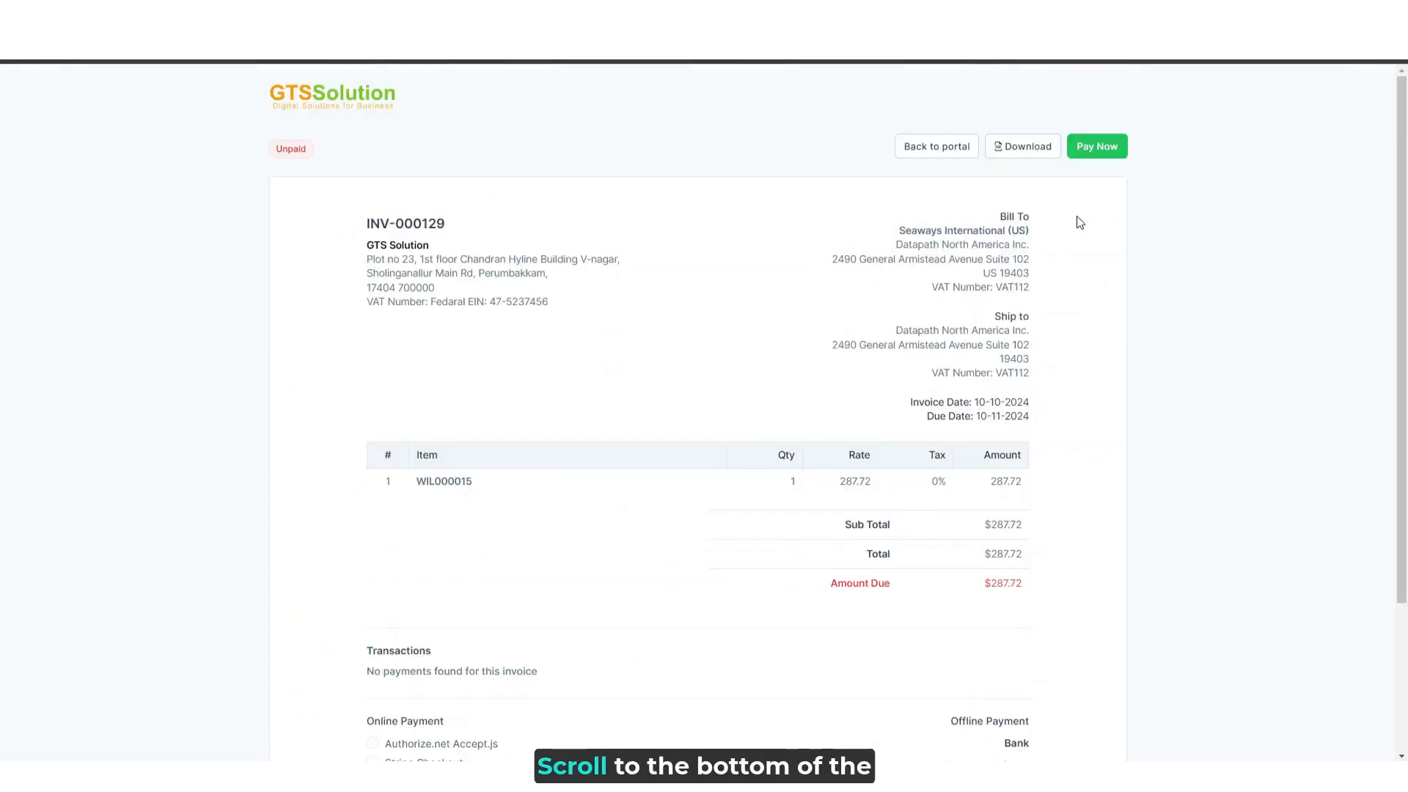
- Pay invoice INV-000129 online through Stripe Checkout and check its recorded transaction
scroll(1082, 249, "down", 3)
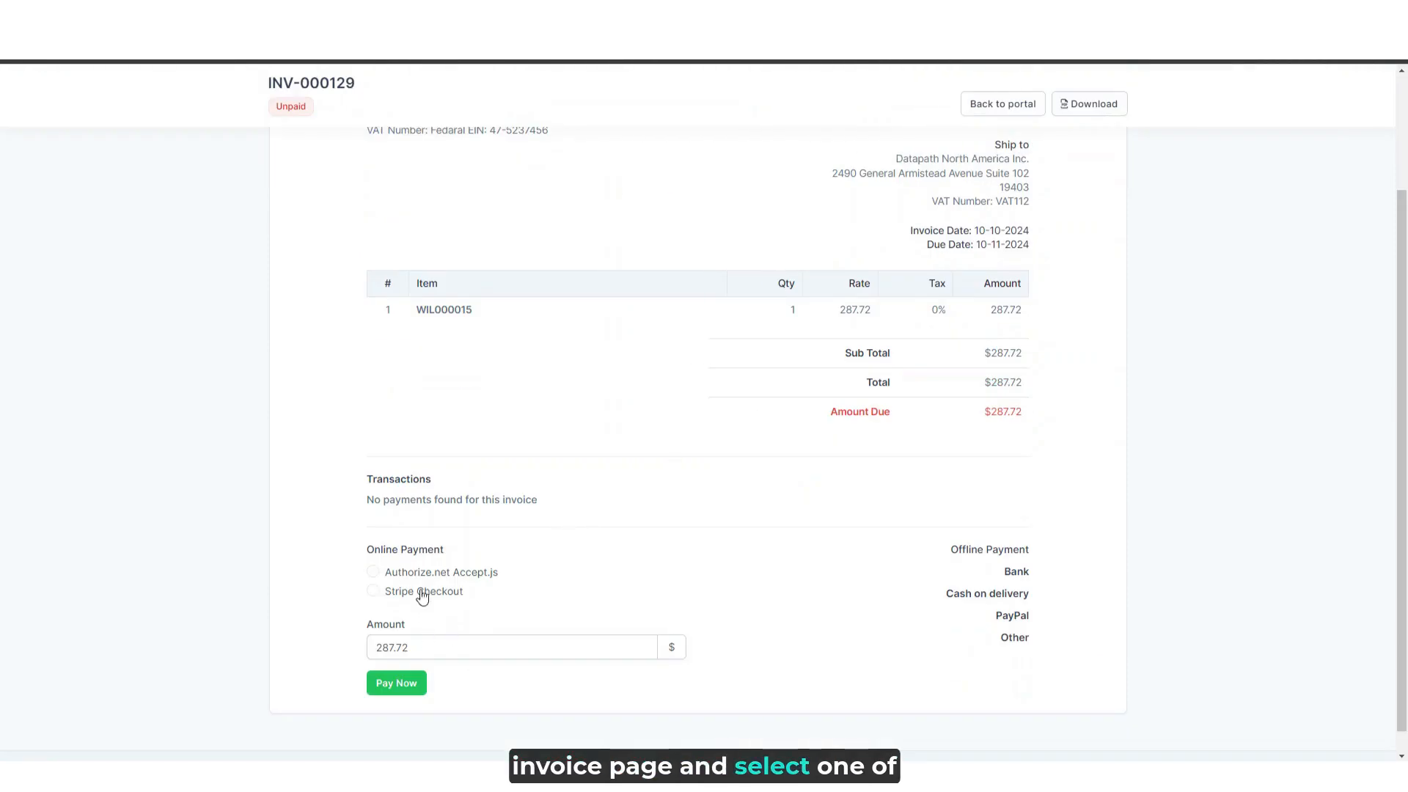
left_click(439, 573)
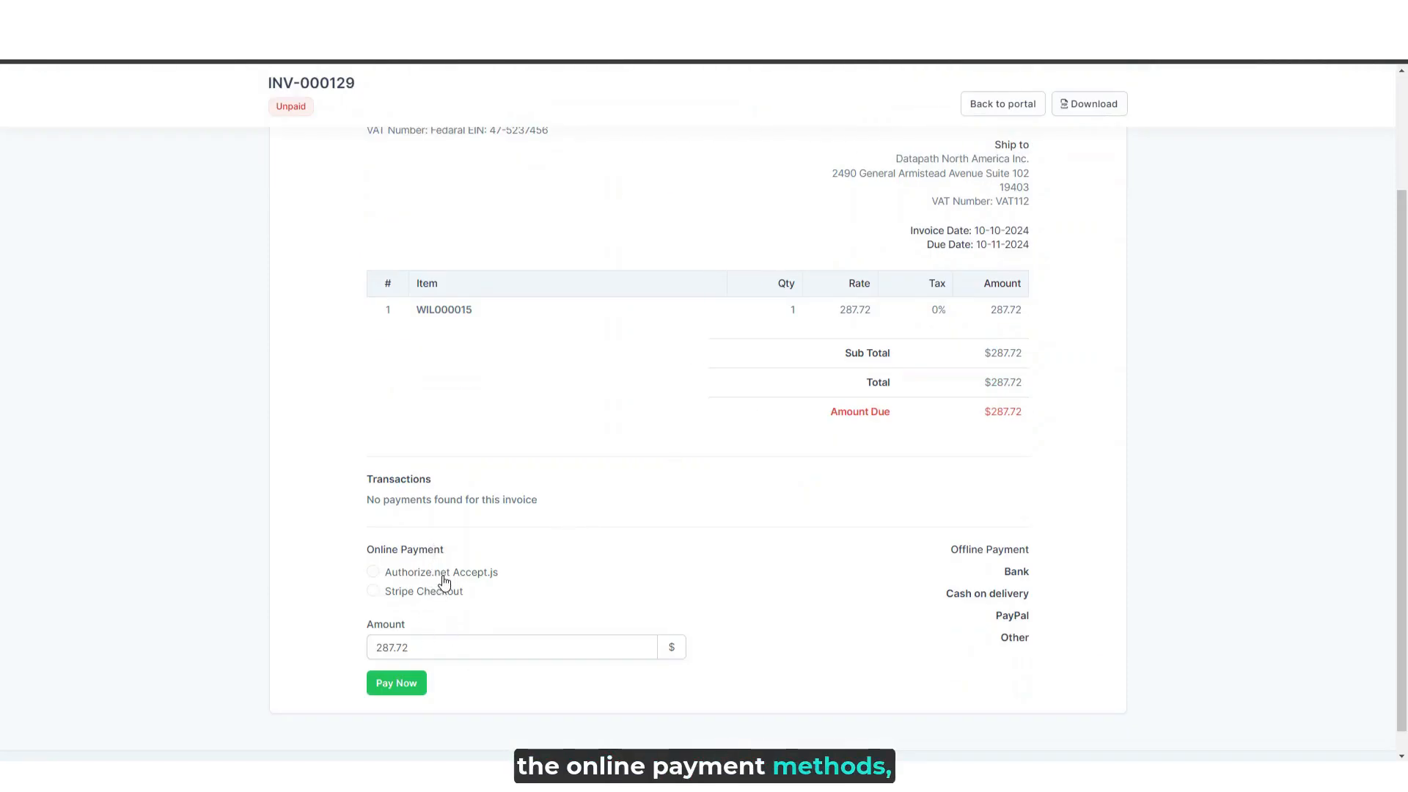
left_click(433, 601)
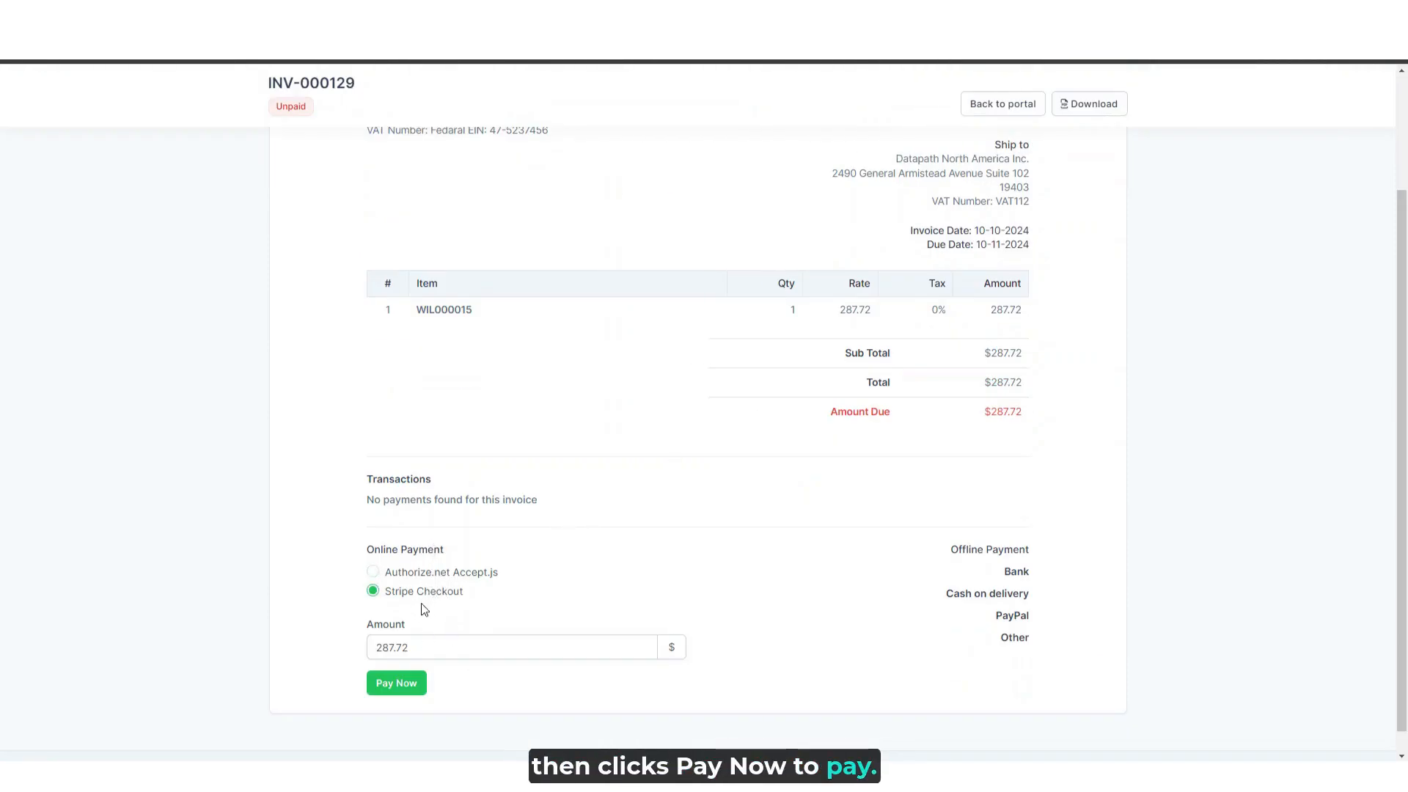
left_click(396, 682)
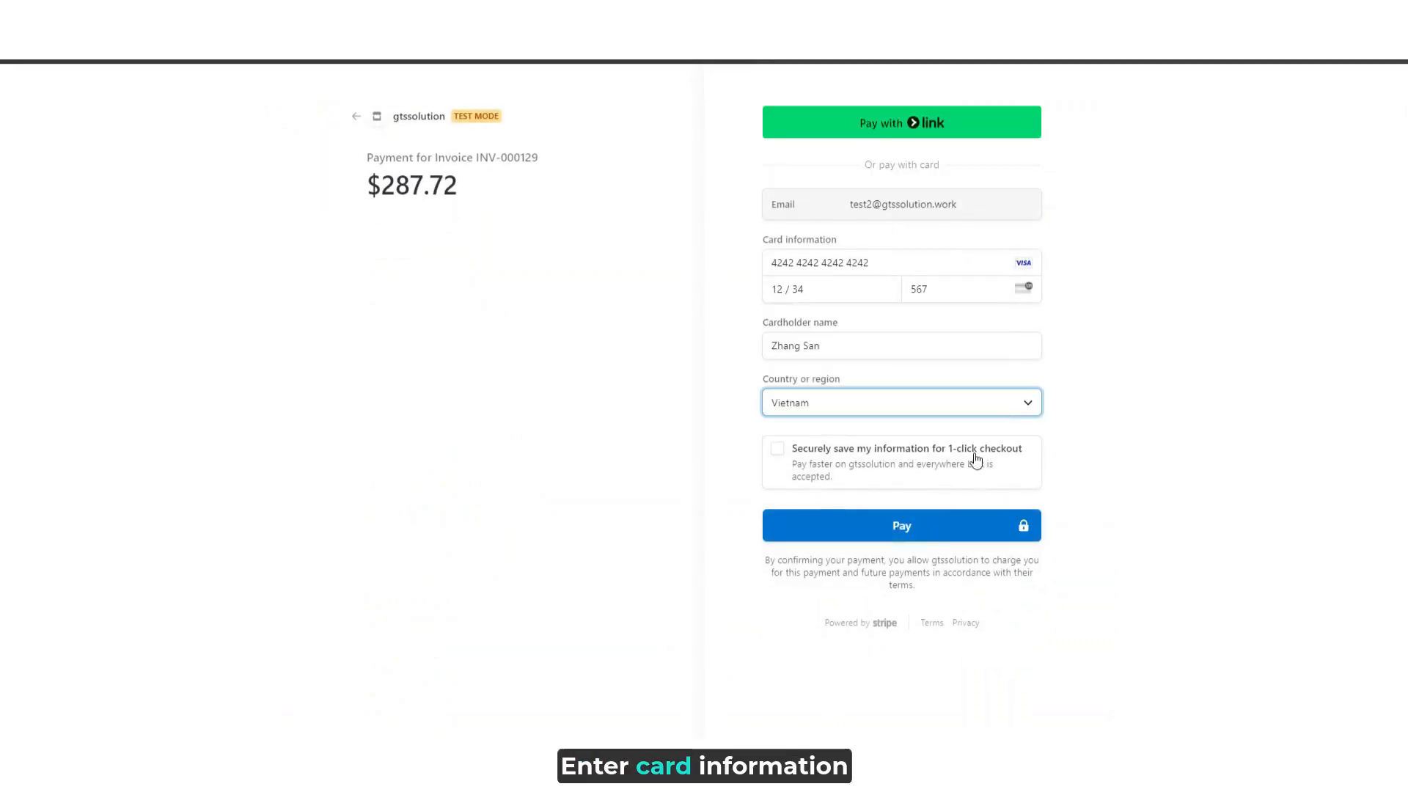
left_click(936, 532)
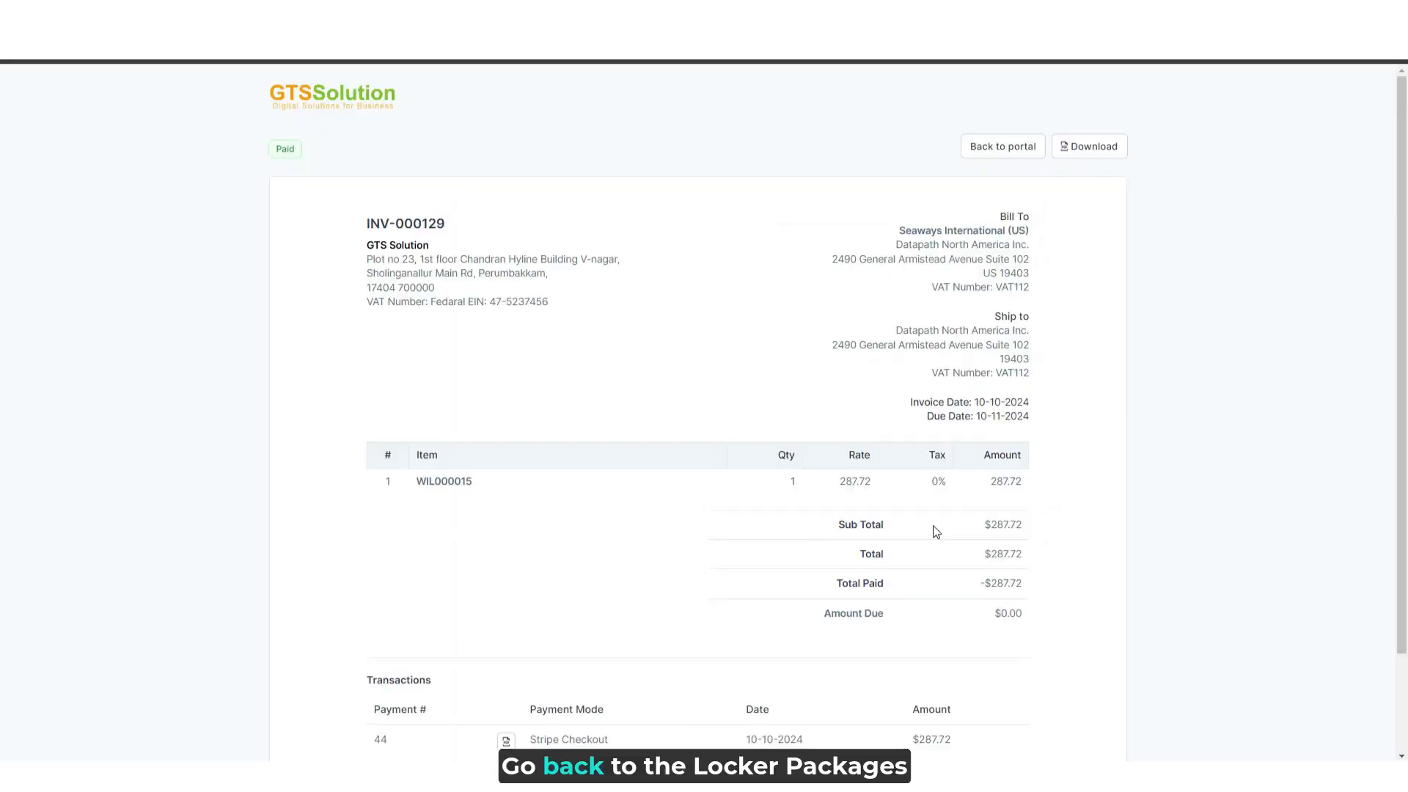
scroll(1012, 440, "down", 2)
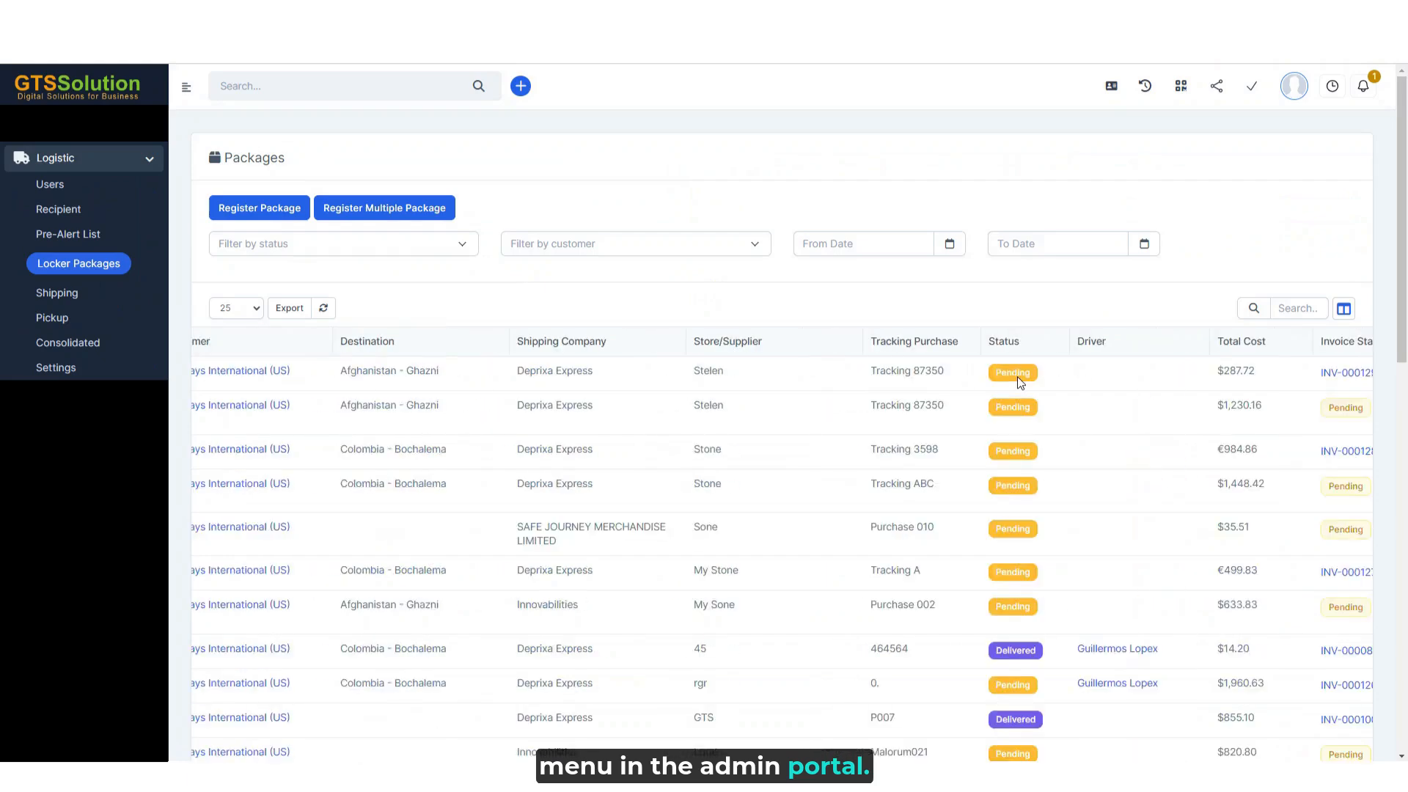
- Return to the admin portal's locker packages and assign a driver to the package billed on invoice INV-000129
scroll(1018, 376, "right", 3)
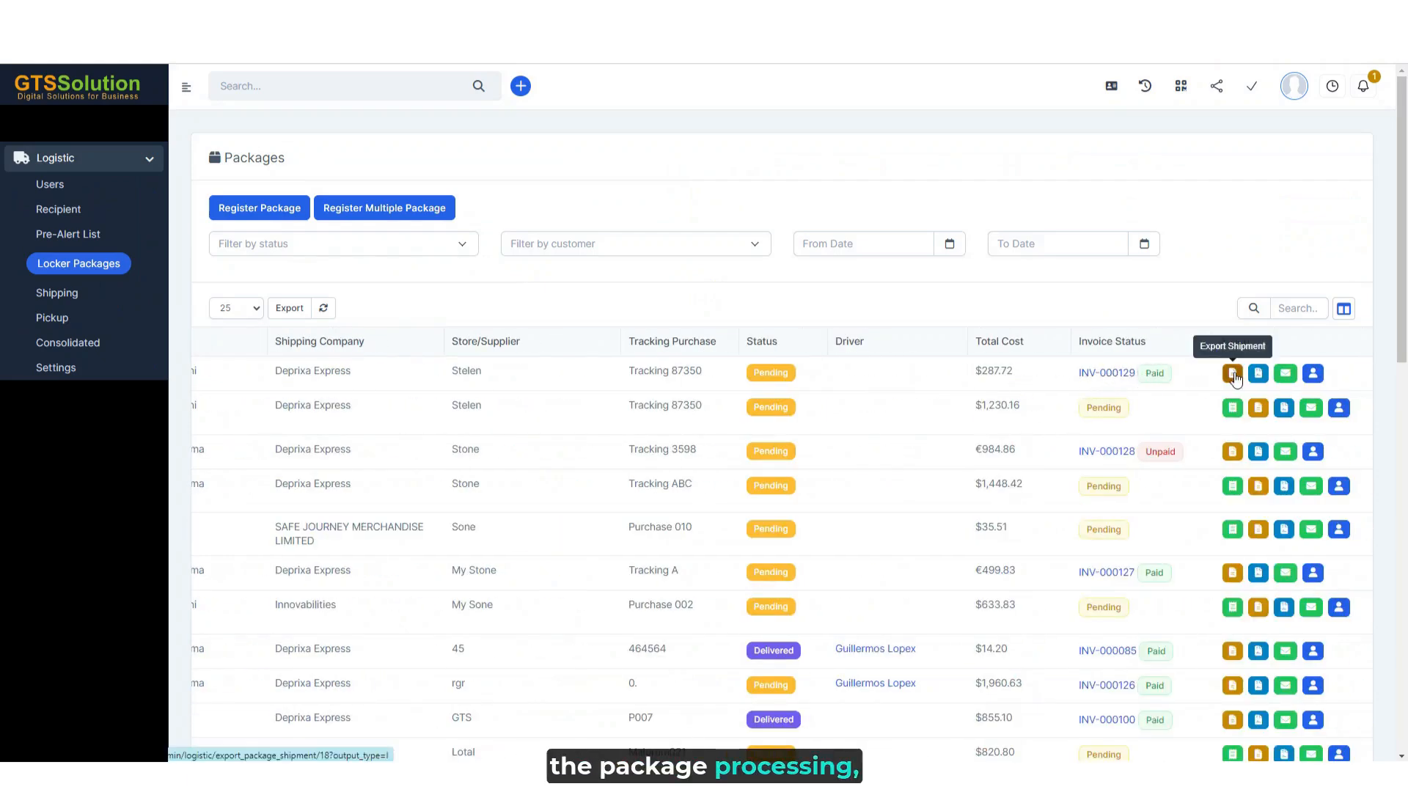
left_click(1313, 375)
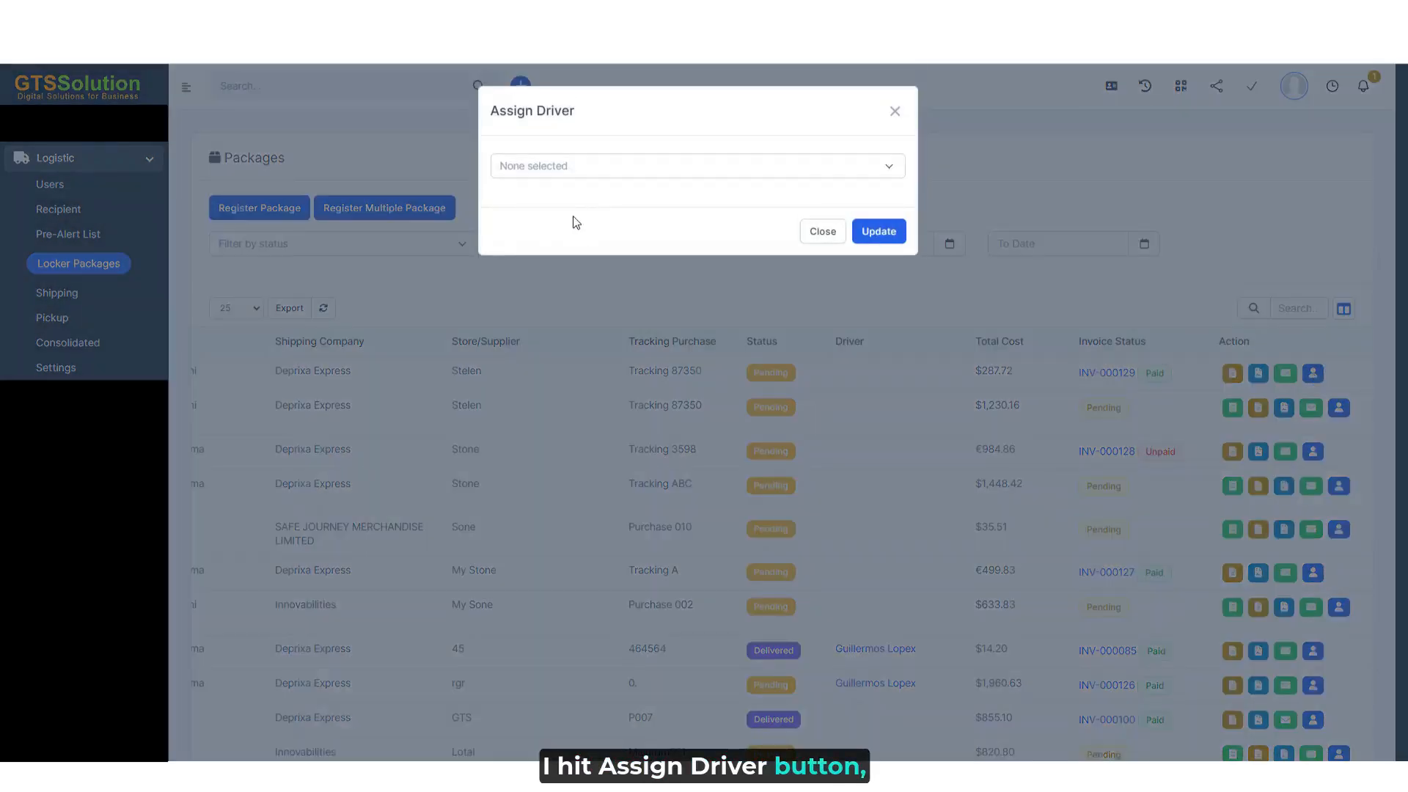
left_click(608, 176)
left_click(583, 267)
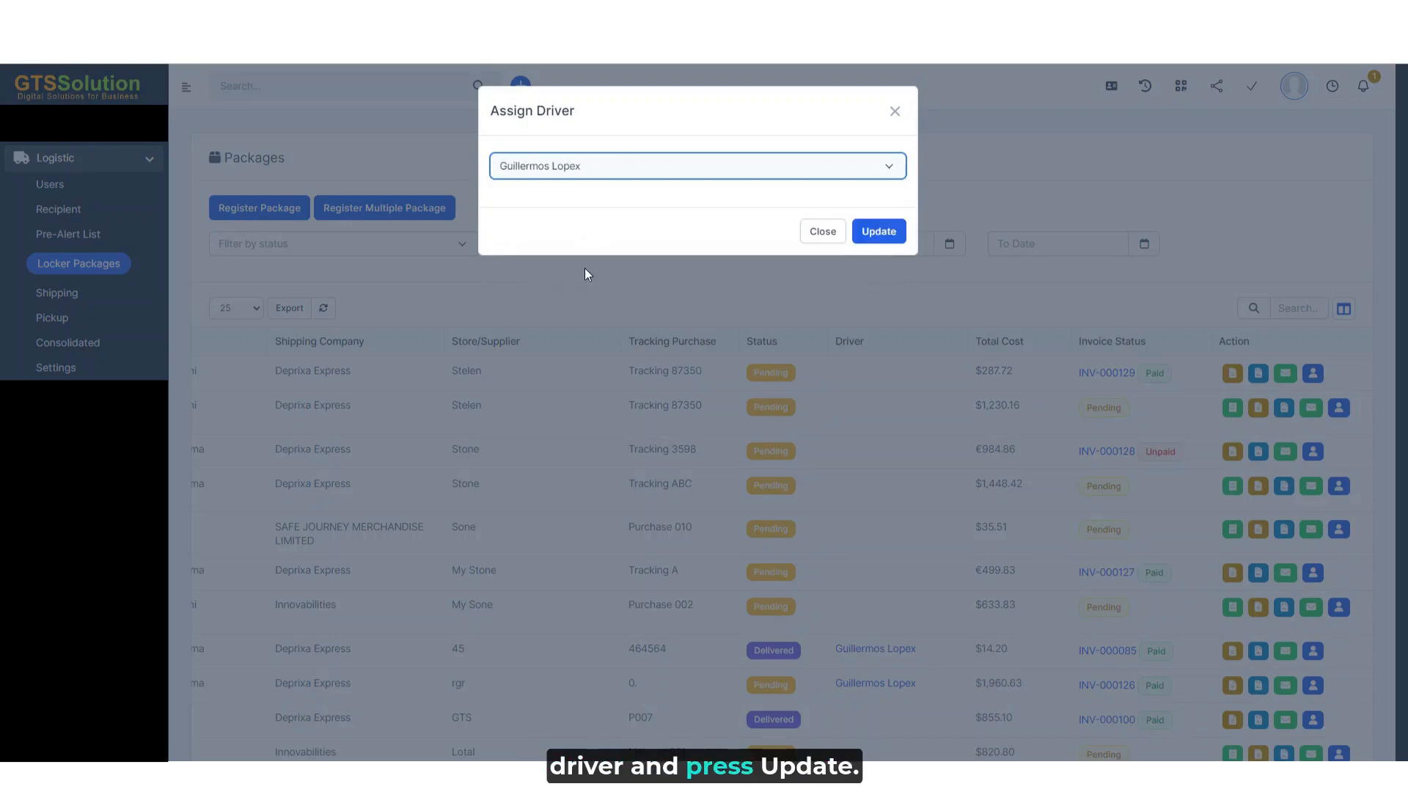
left_click(886, 236)
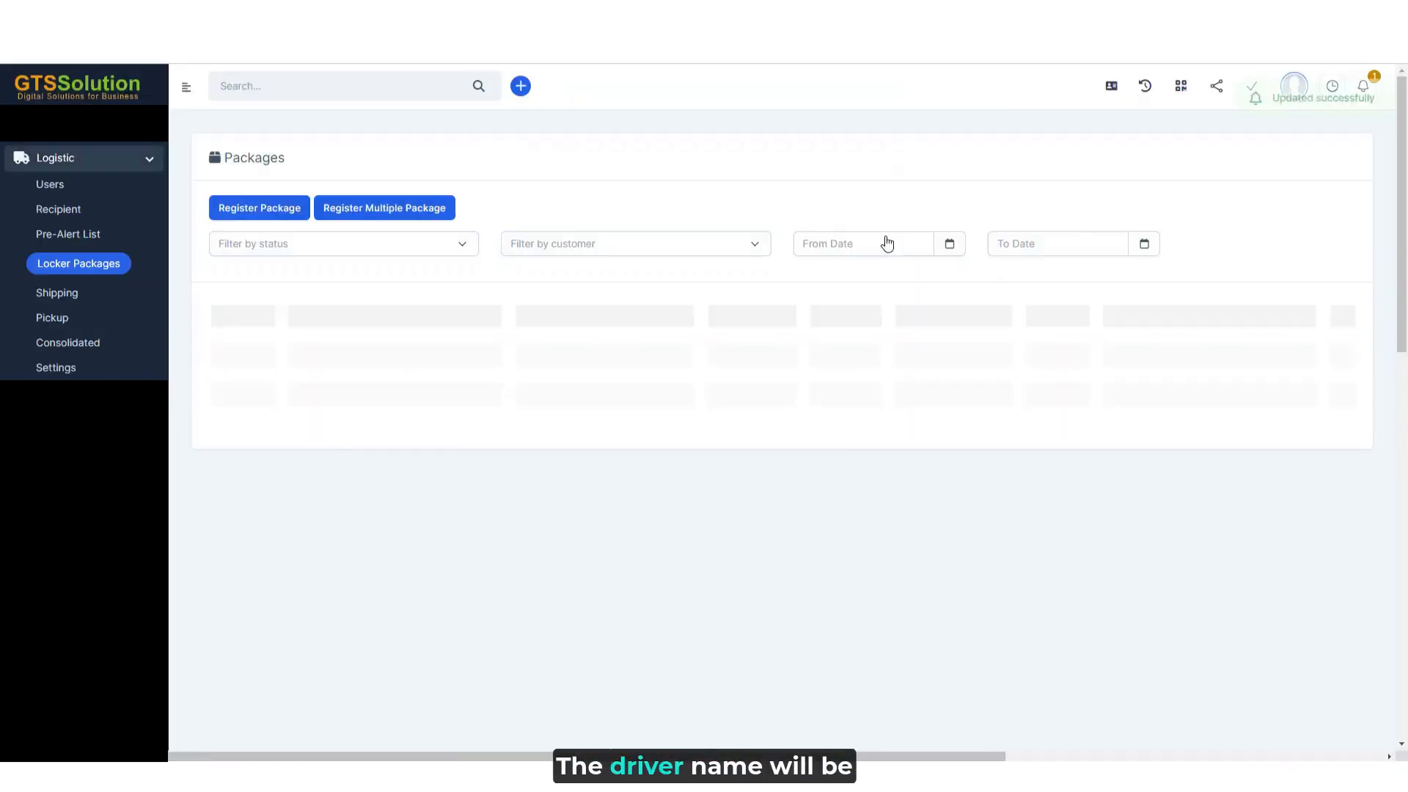
scroll(1097, 389, "right", 3)
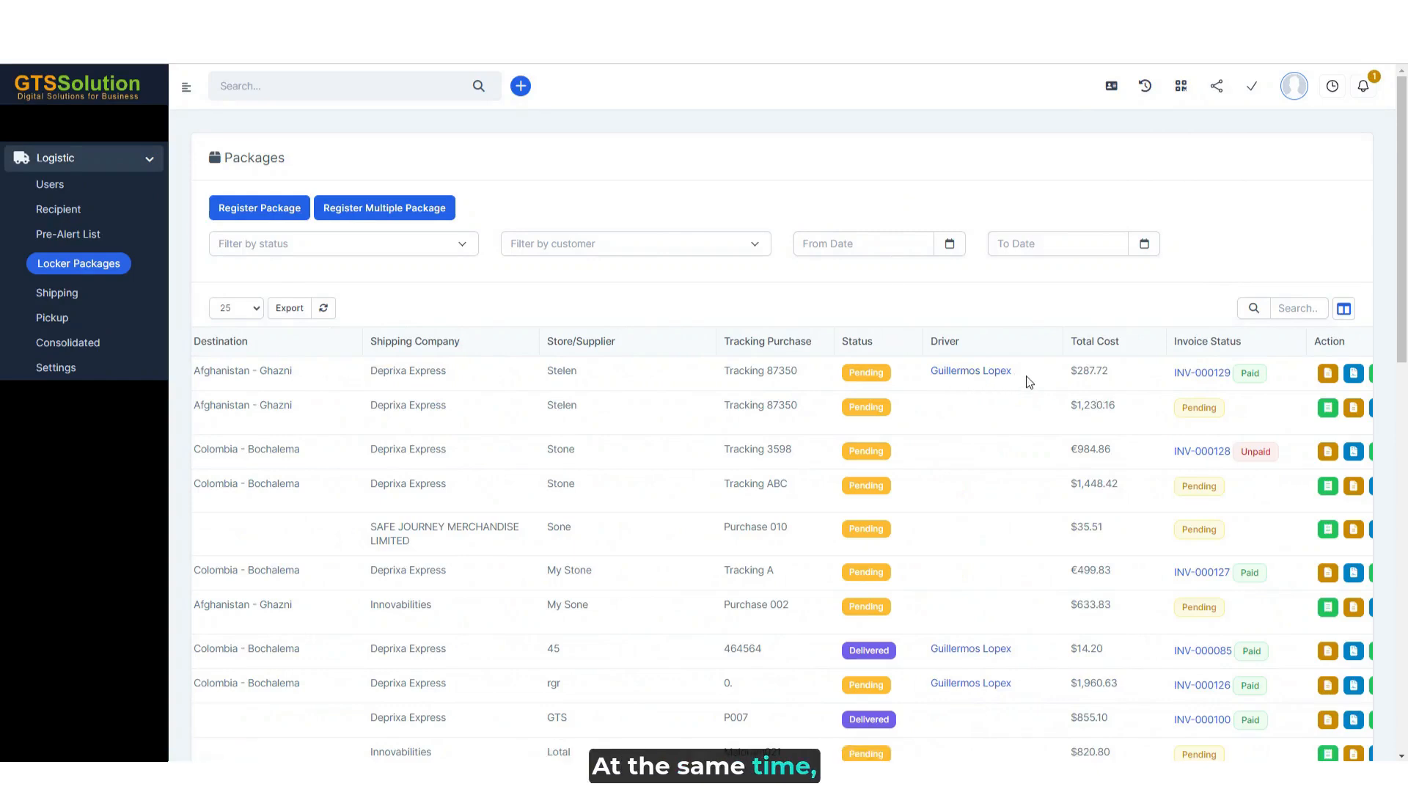
- Switch to the driver's portal, open locker package WIL000015 and start a shipment tracking update for it
scroll(1029, 381, "left", 5)
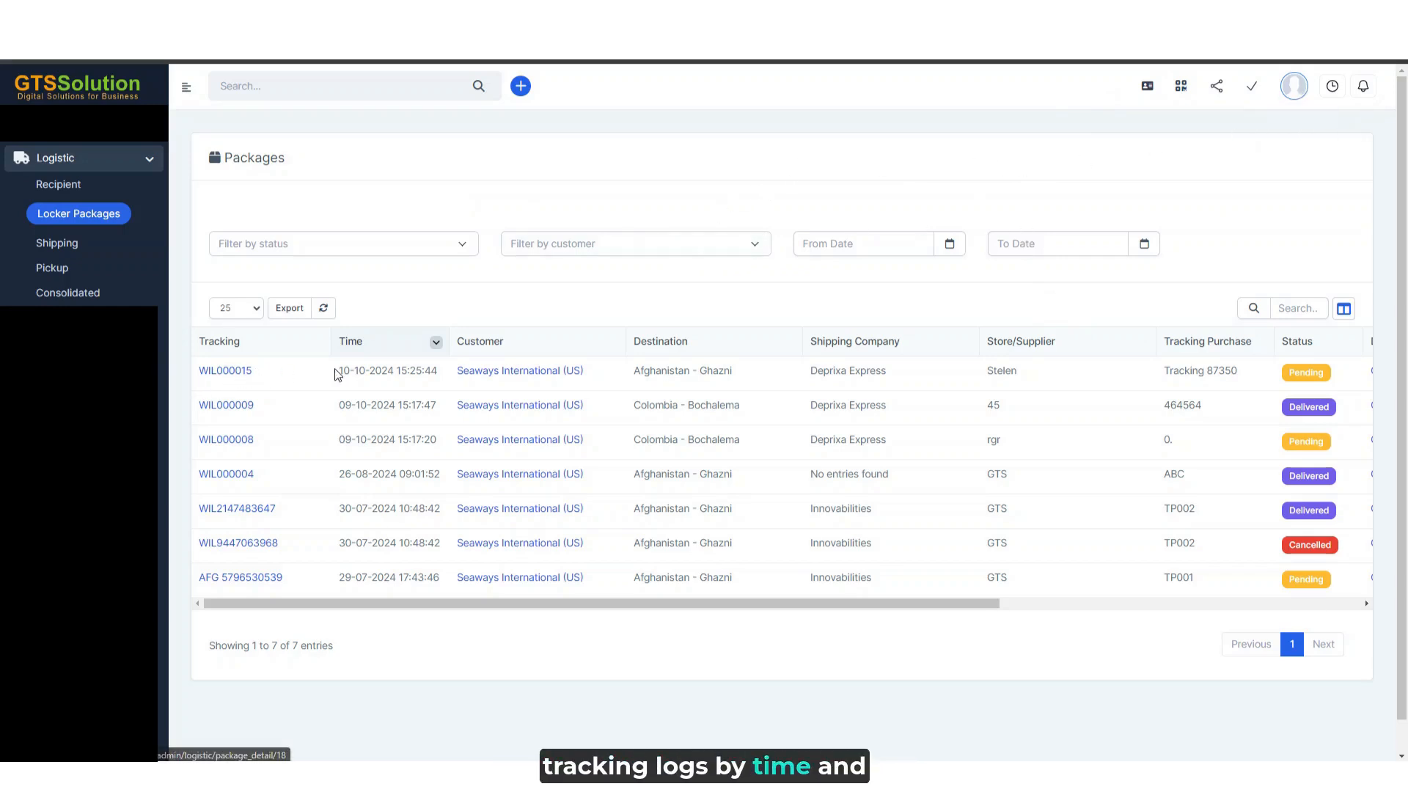
scroll(513, 400, "right", 7)
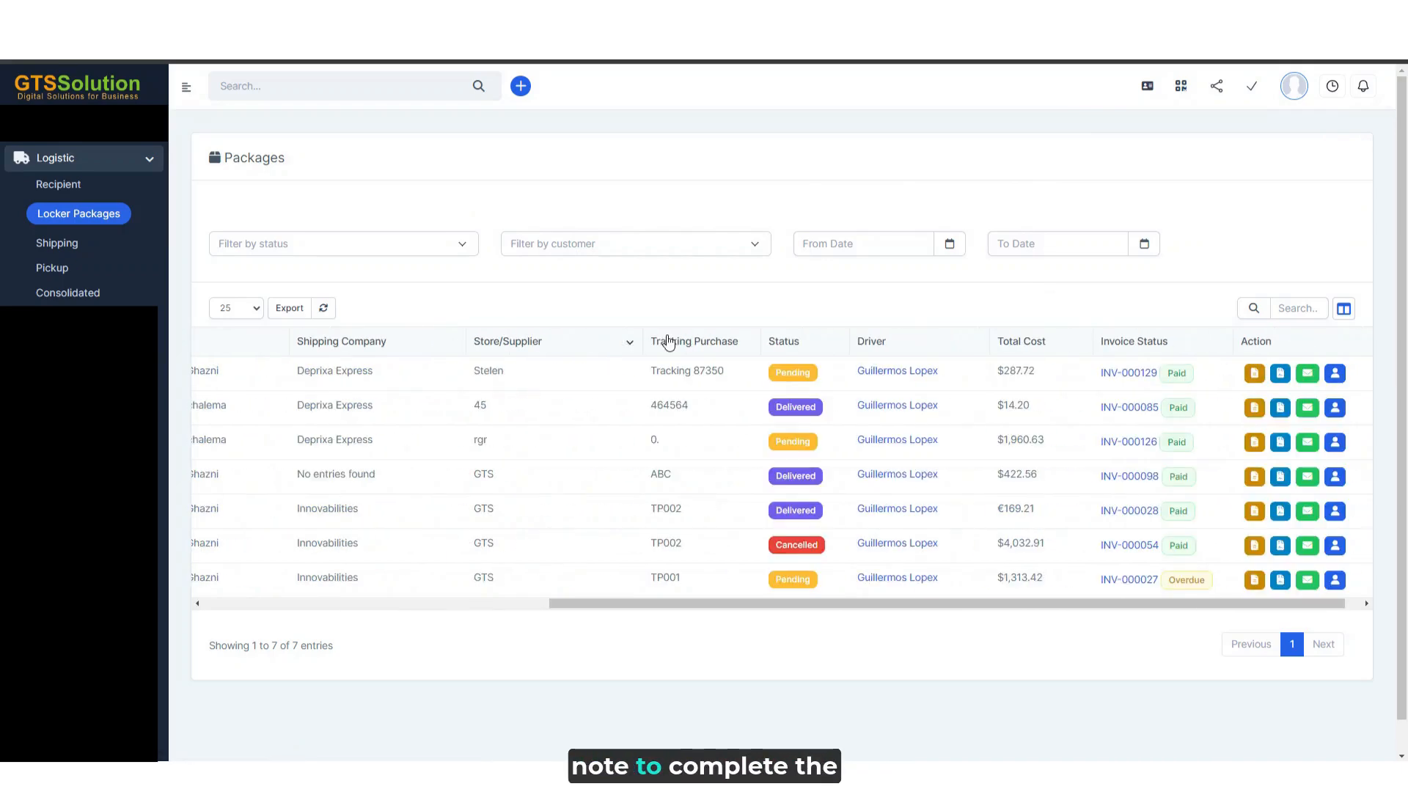
scroll(586, 388, "left", 7)
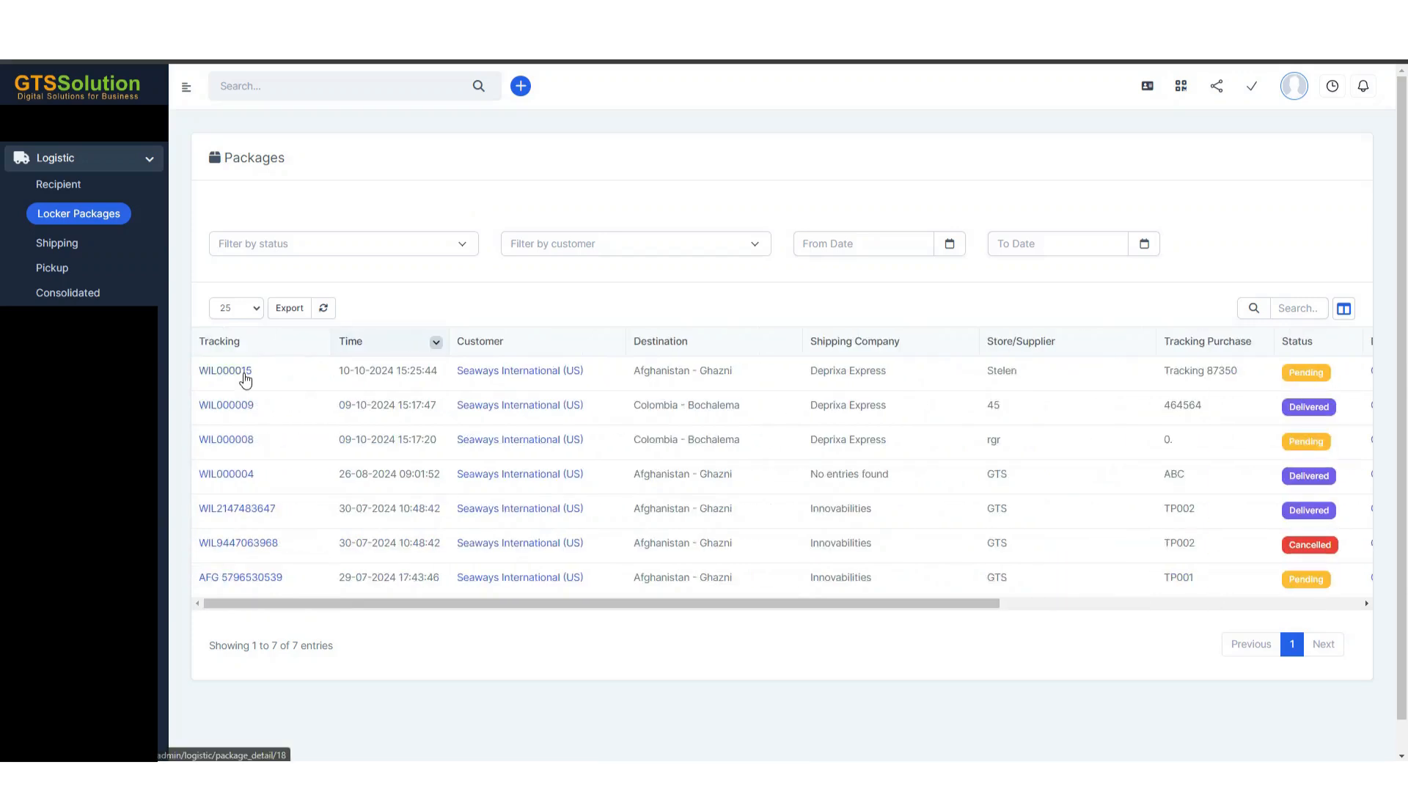
left_click(245, 376)
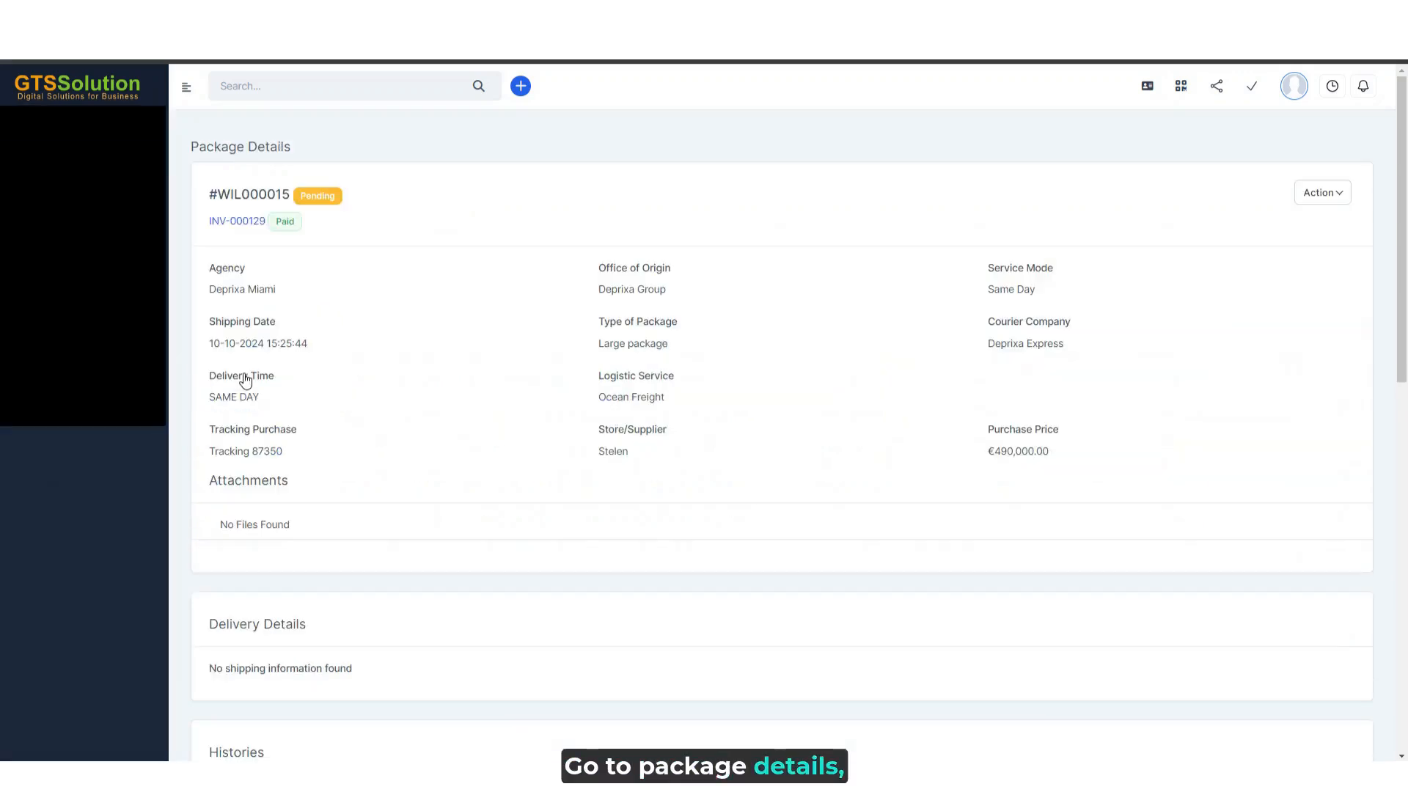
left_click(1339, 195)
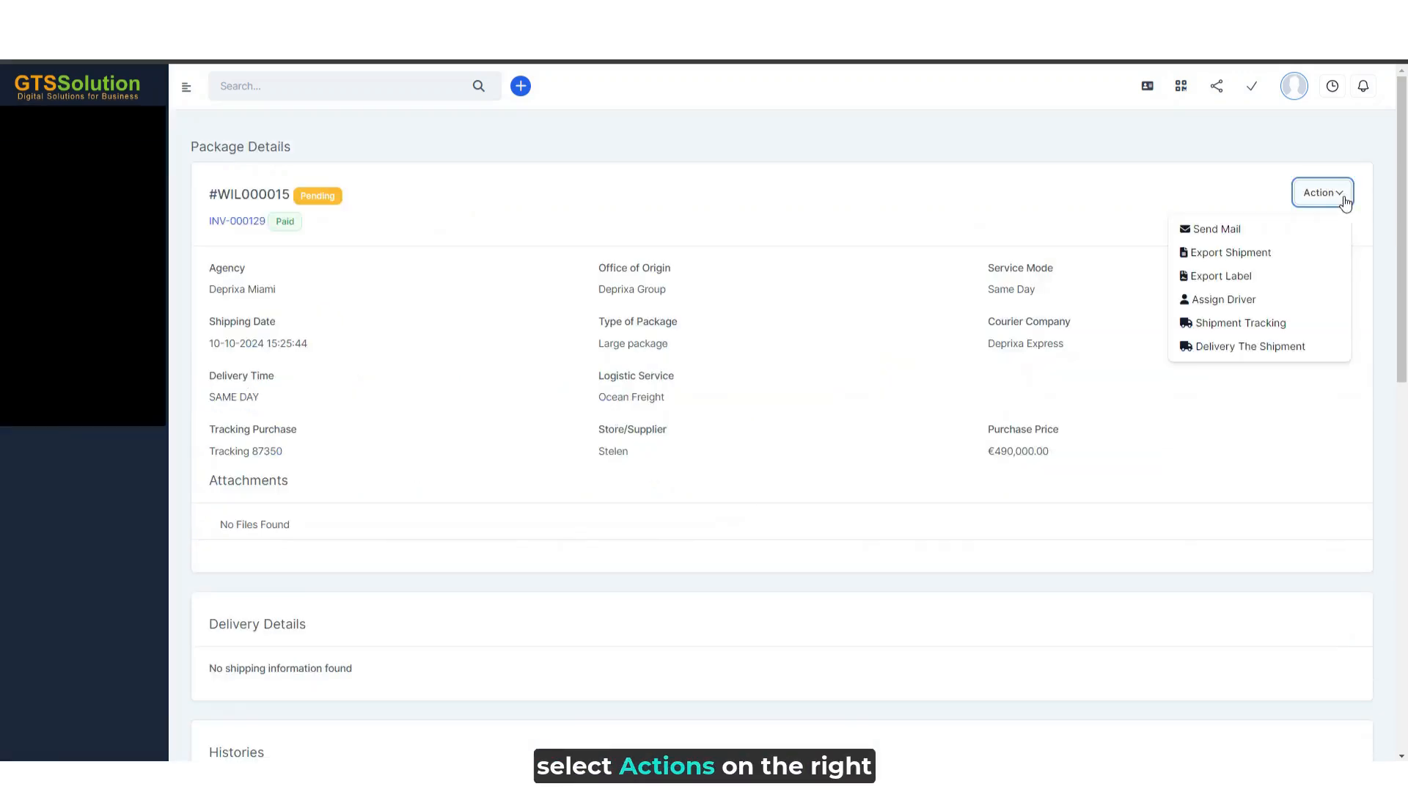
left_click(1269, 326)
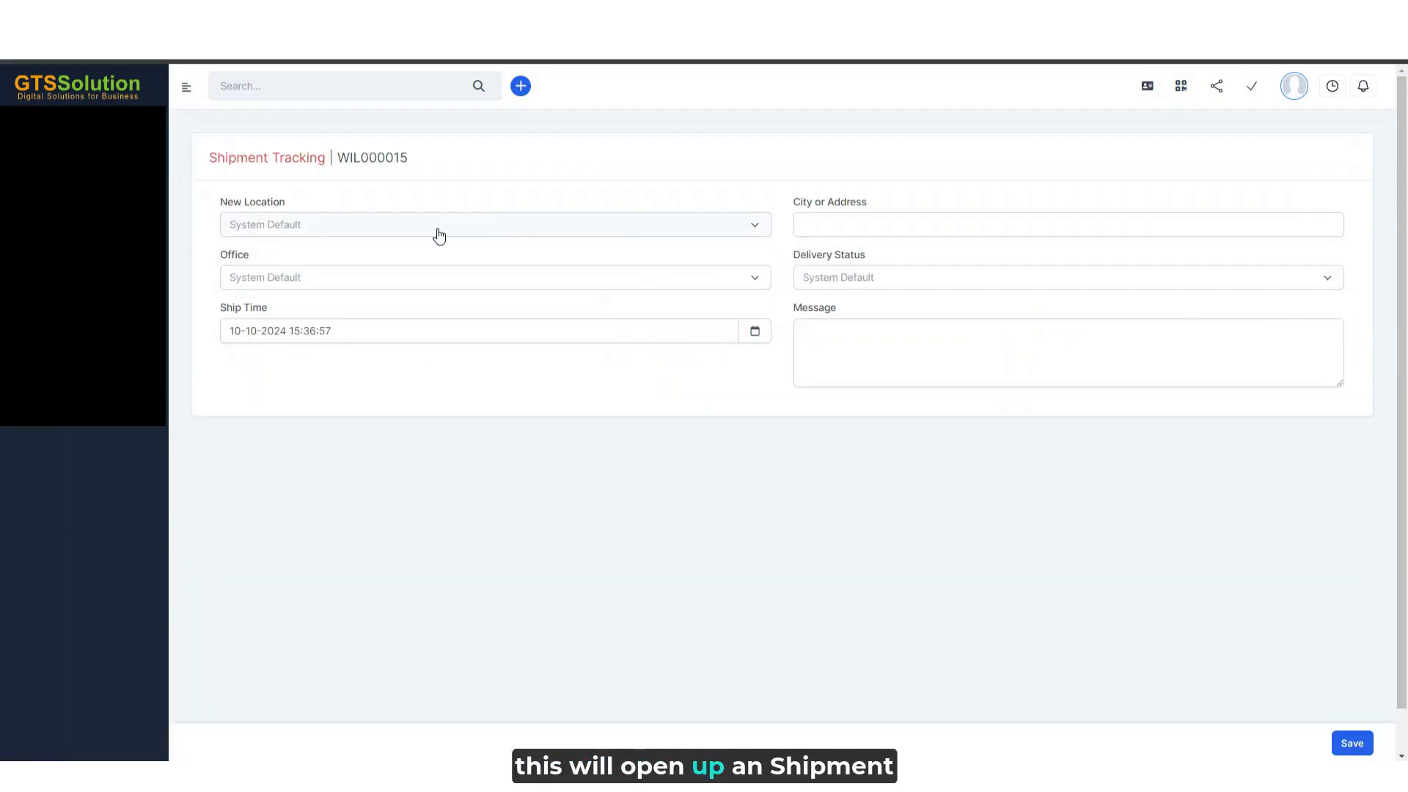
- Set the tracking update's new location to Afghanistan, city to "City ABC" and office to Deprixa Group
left_click(439, 233)
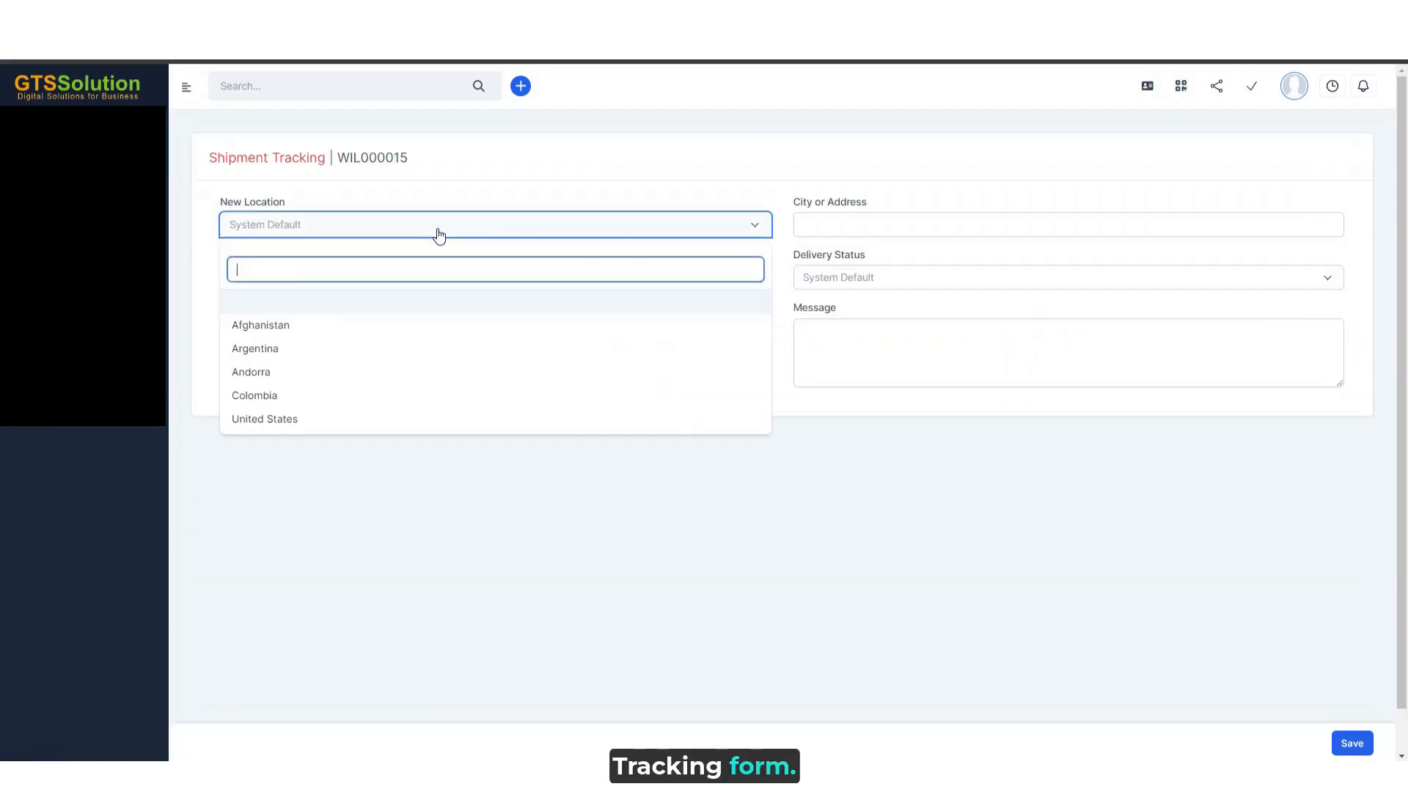
left_click(335, 327)
left_click(852, 227)
type("City ABC")
left_click(393, 279)
left_click(323, 376)
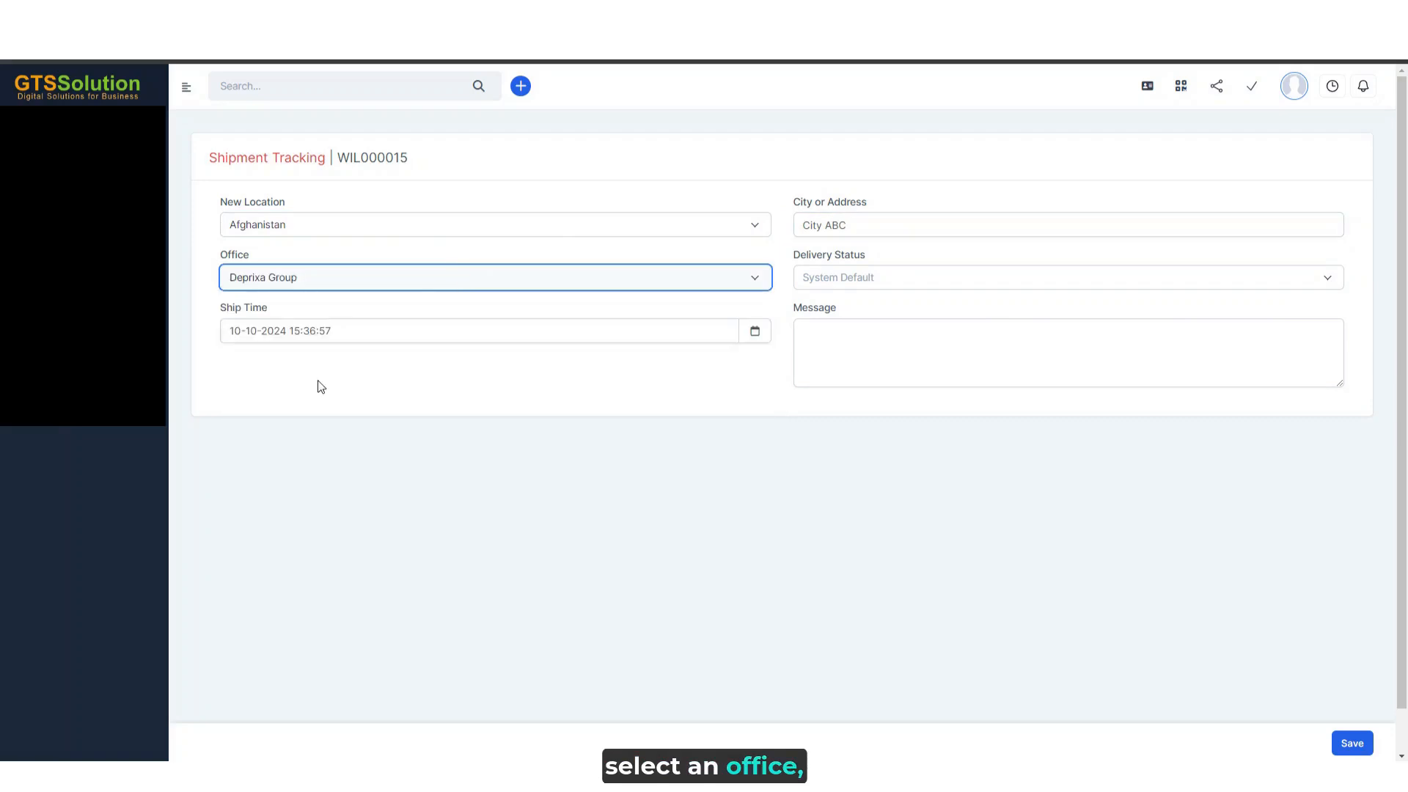
- Set the delivery status to On Route with the message "Arrived at sorting center", save the update and check the package's tracking history
left_click(823, 276)
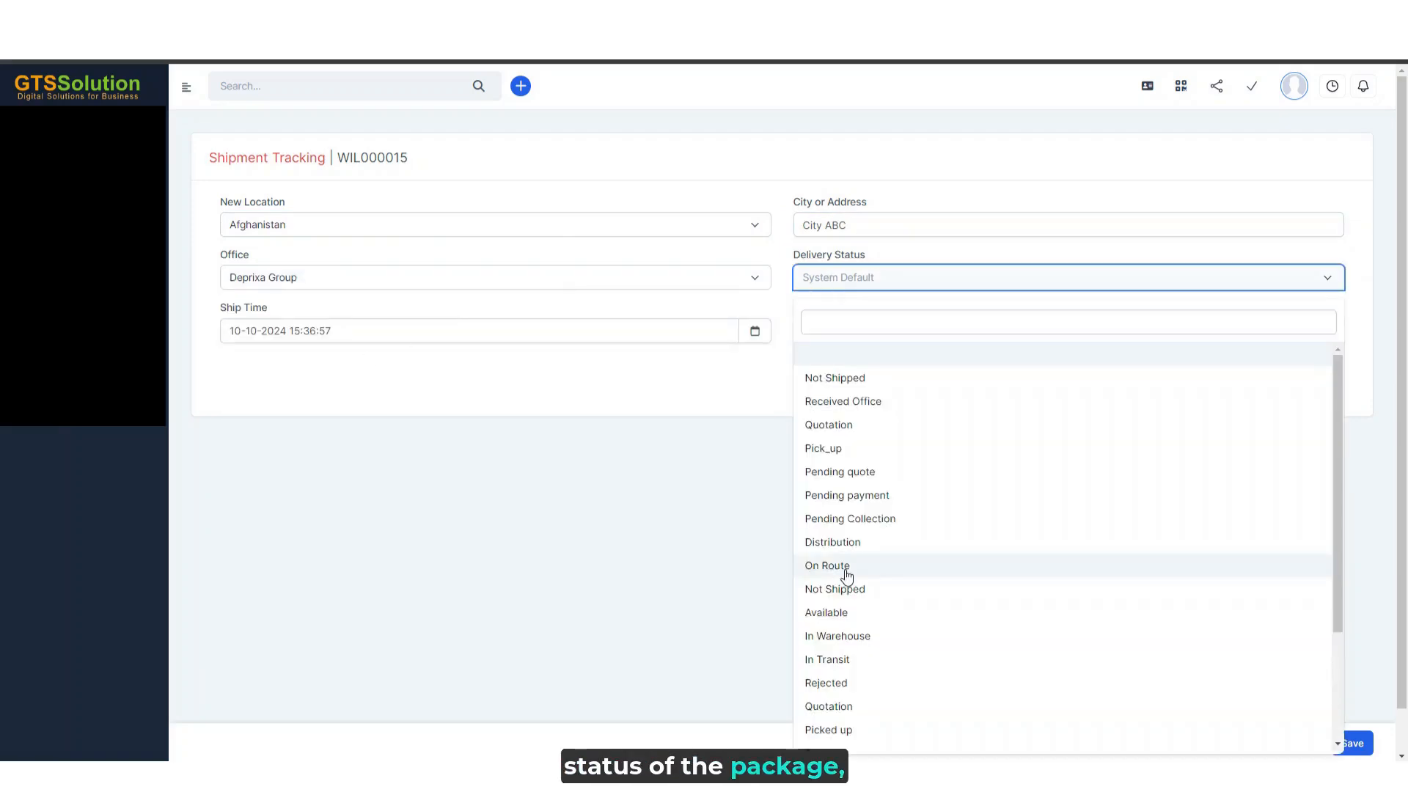
left_click(842, 572)
left_click(851, 331)
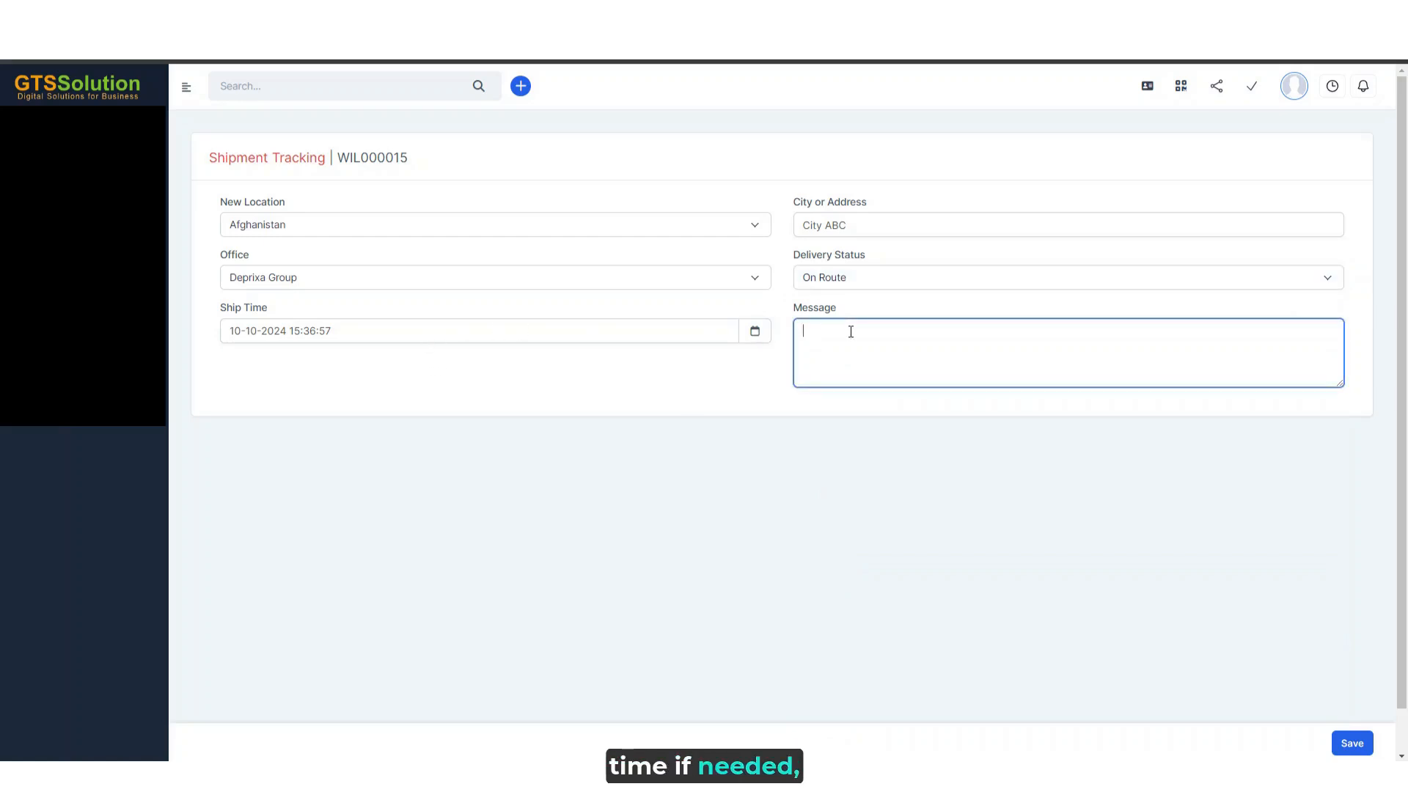
left_click(632, 313)
left_click(939, 336)
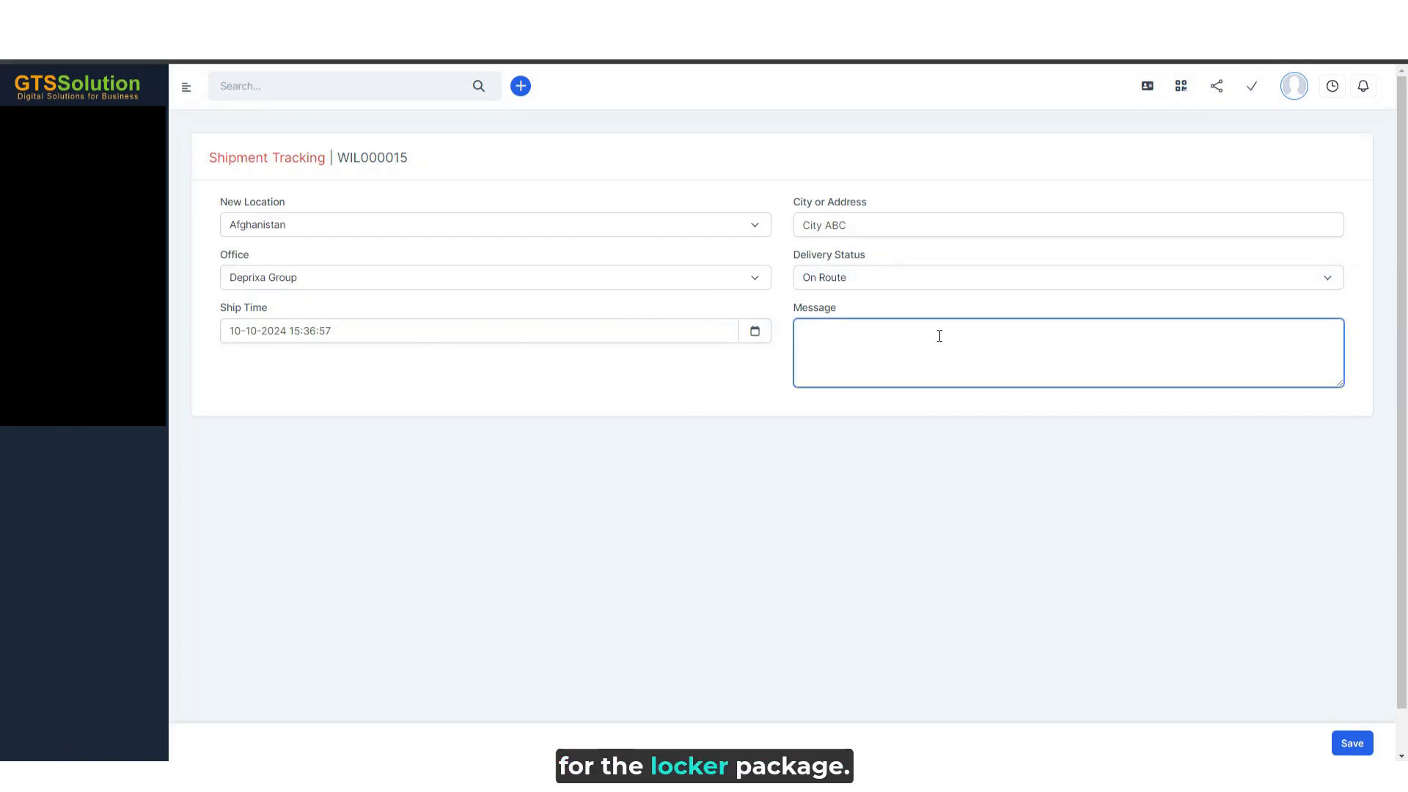
left_click(1352, 743)
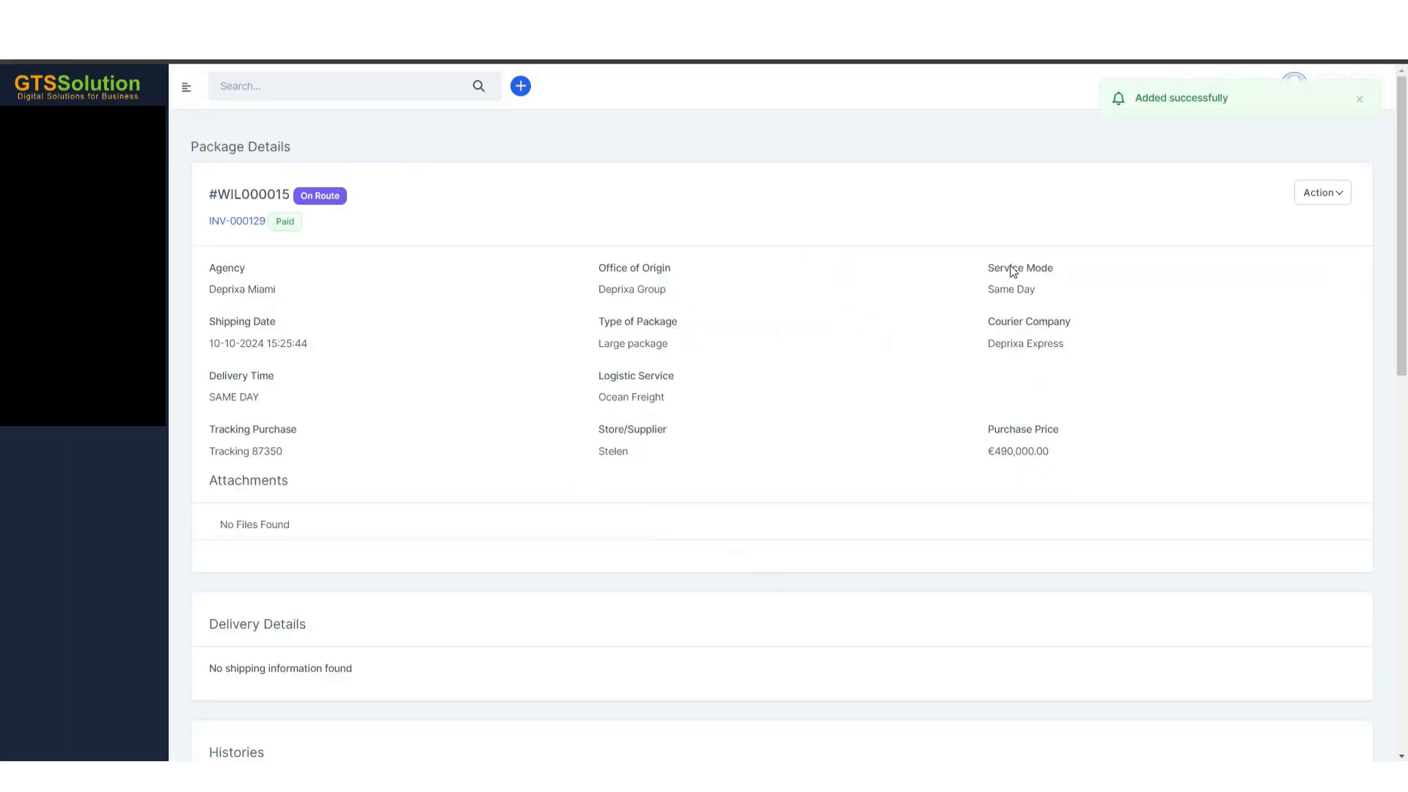
scroll(1012, 271, "down", 3)
scroll(907, 319, "down", 3)
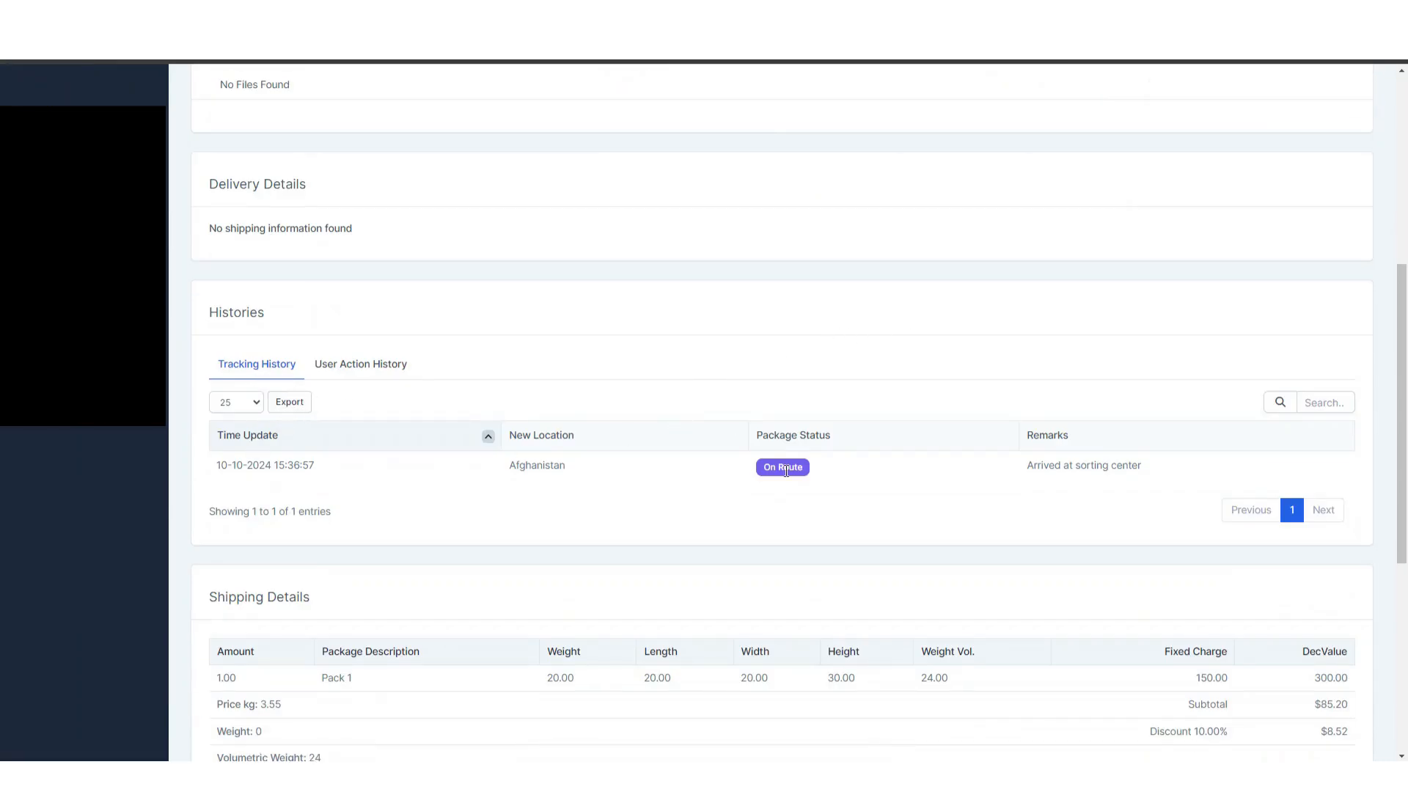
left_click(370, 366)
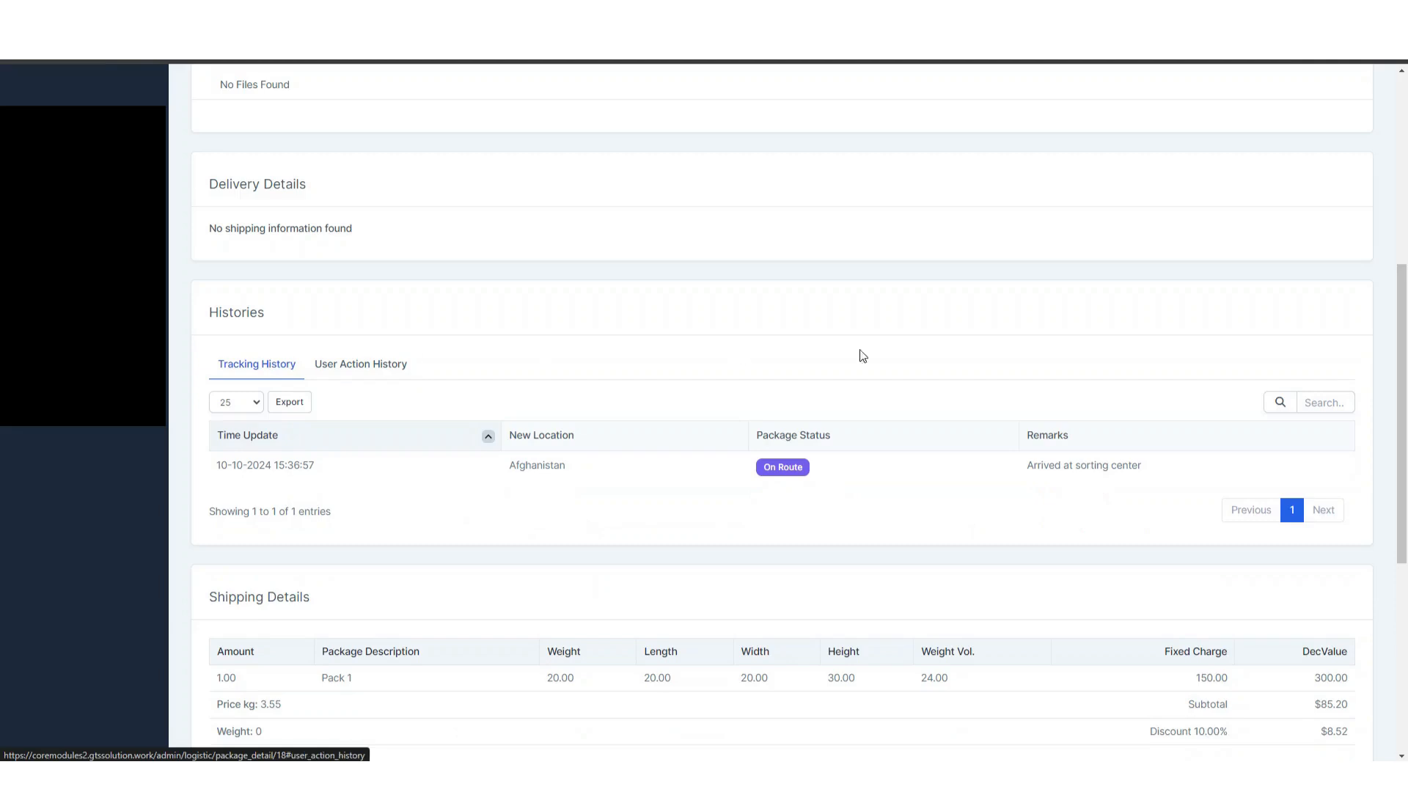
- Save another tracking update: location Afghanistan, city Kabun, office Deprixa Group, status In Transit, message "Leaved the sorting center"
scroll(1129, 383, "up", 6)
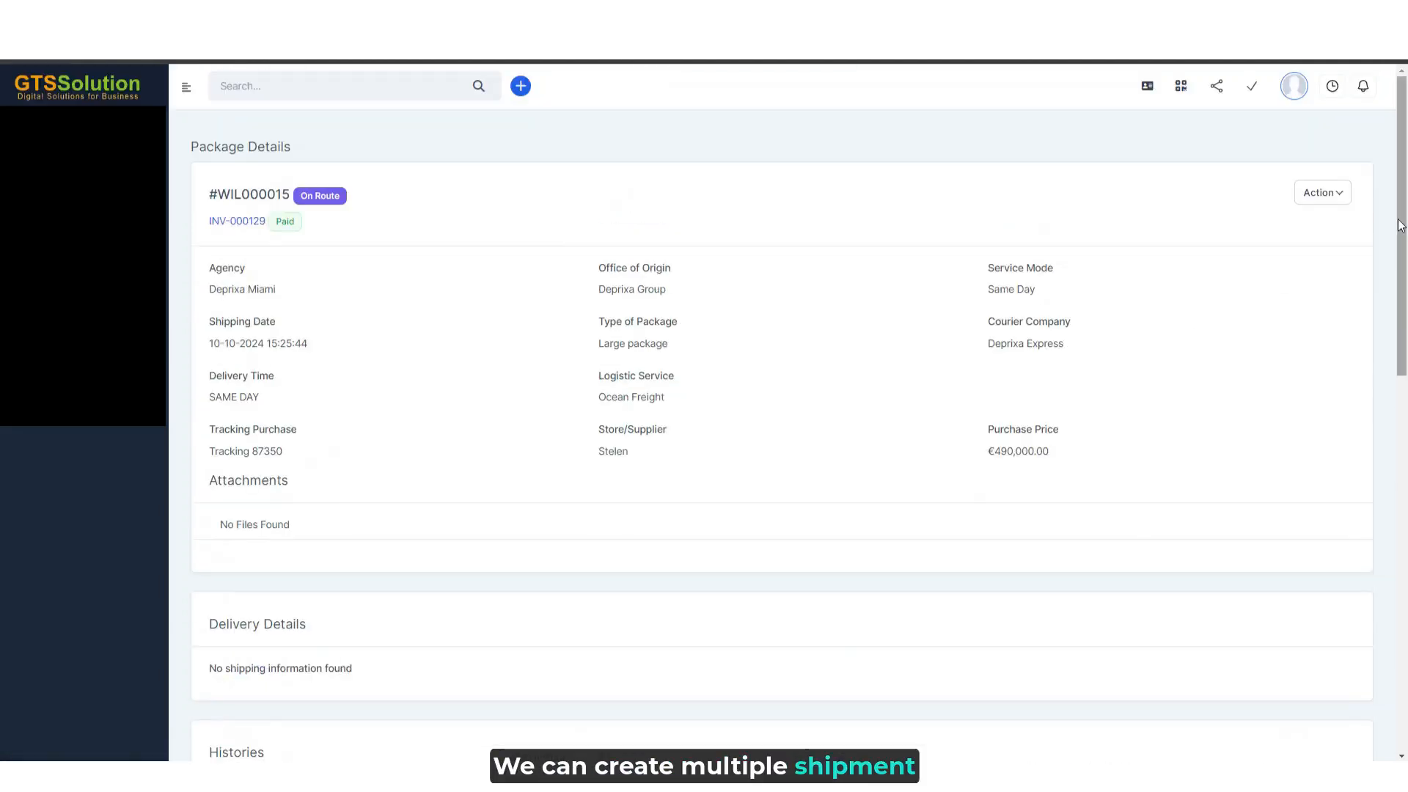
left_click(1341, 194)
left_click(1239, 323)
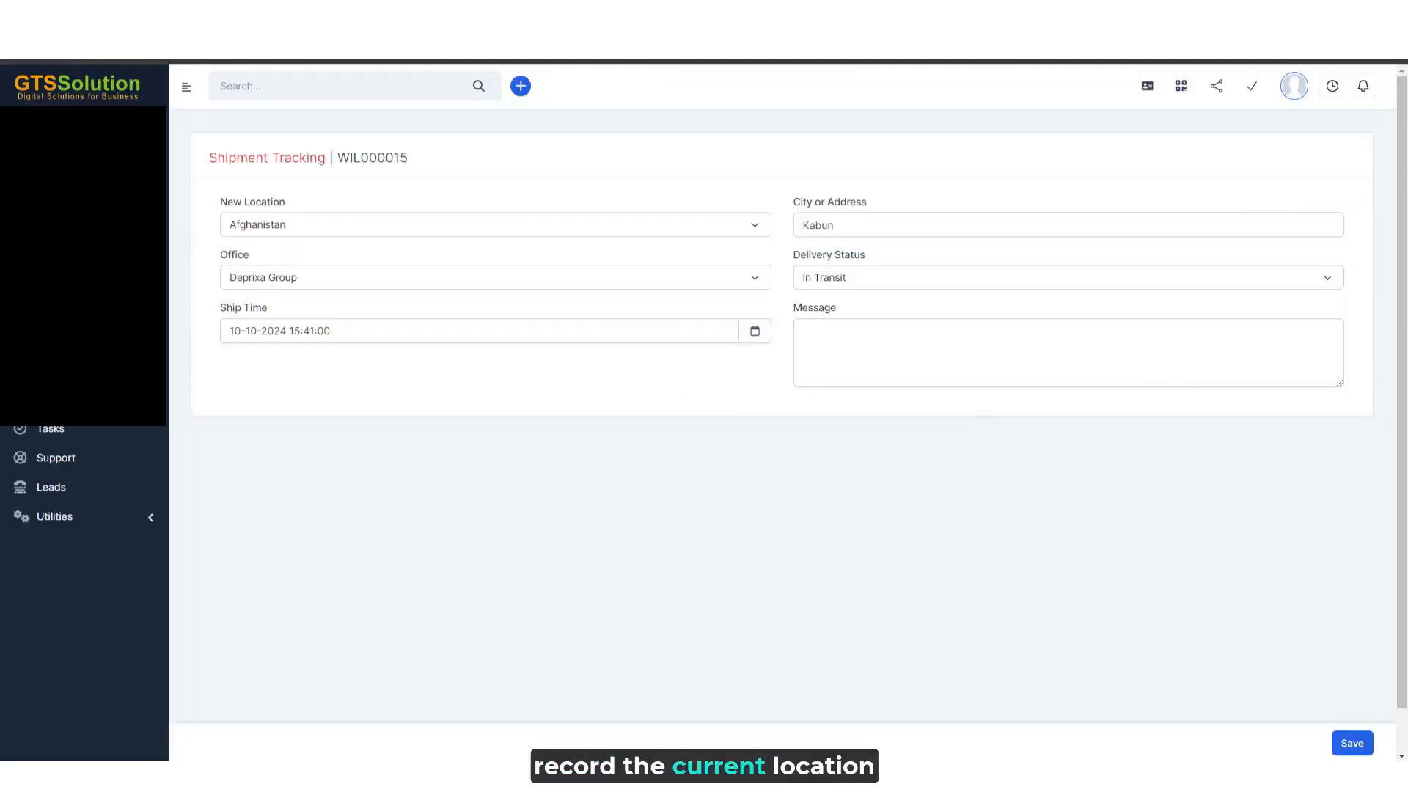
left_click(972, 339)
type("Leaved the sorting center")
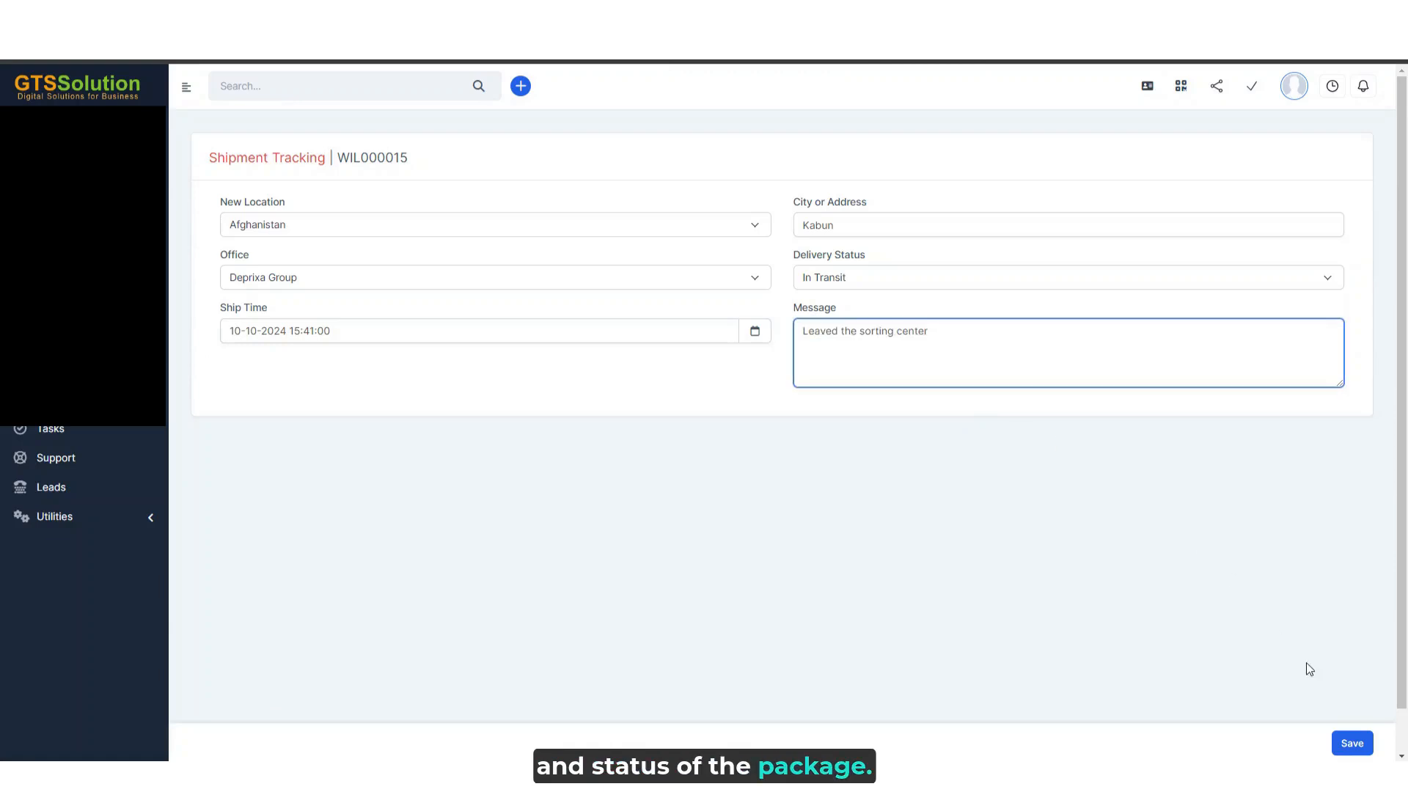
left_click(1352, 744)
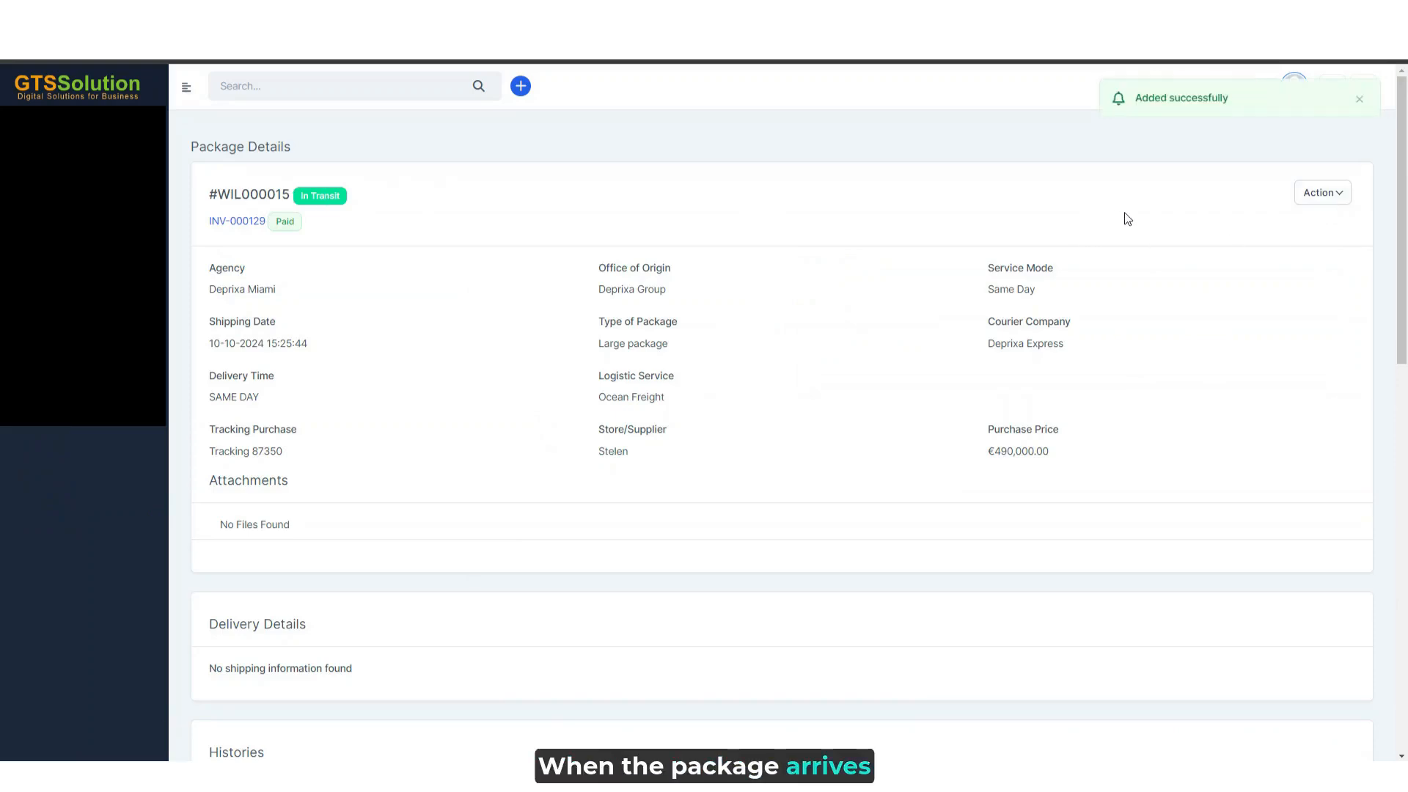
- Start the delivery record for package WIL000015, enter "Seaway" as the person who receives it and select the assigned driver
left_click(1331, 201)
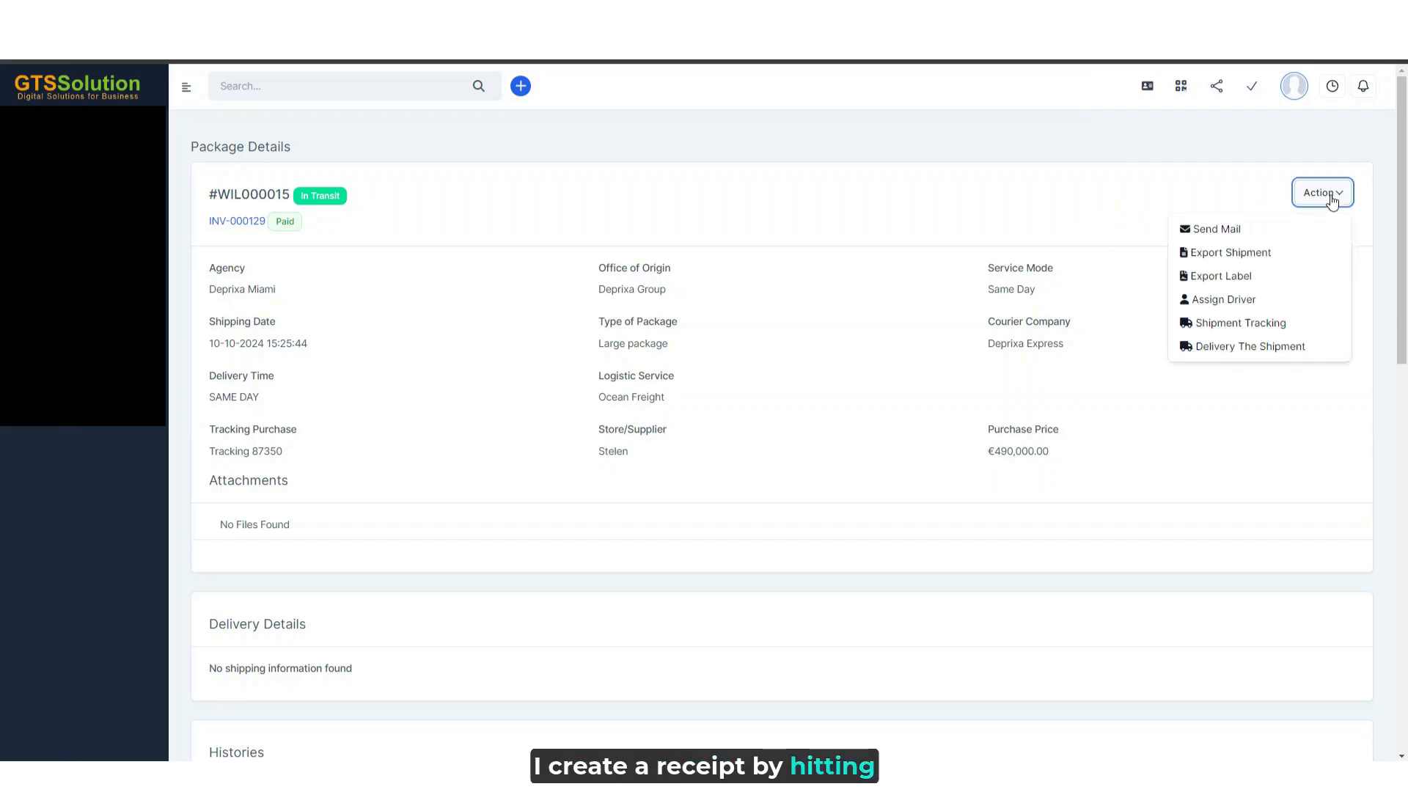
left_click(1283, 355)
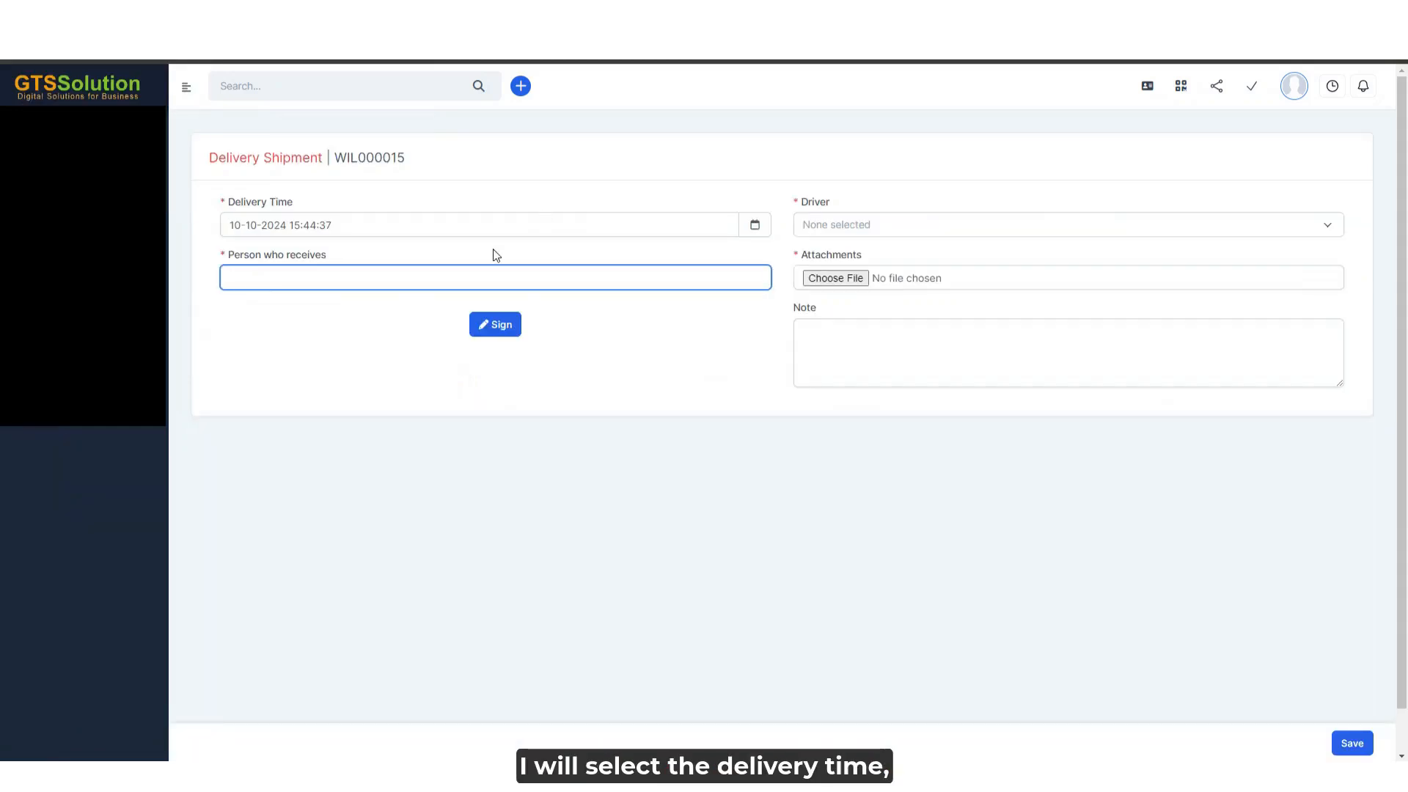
type("Seaway")
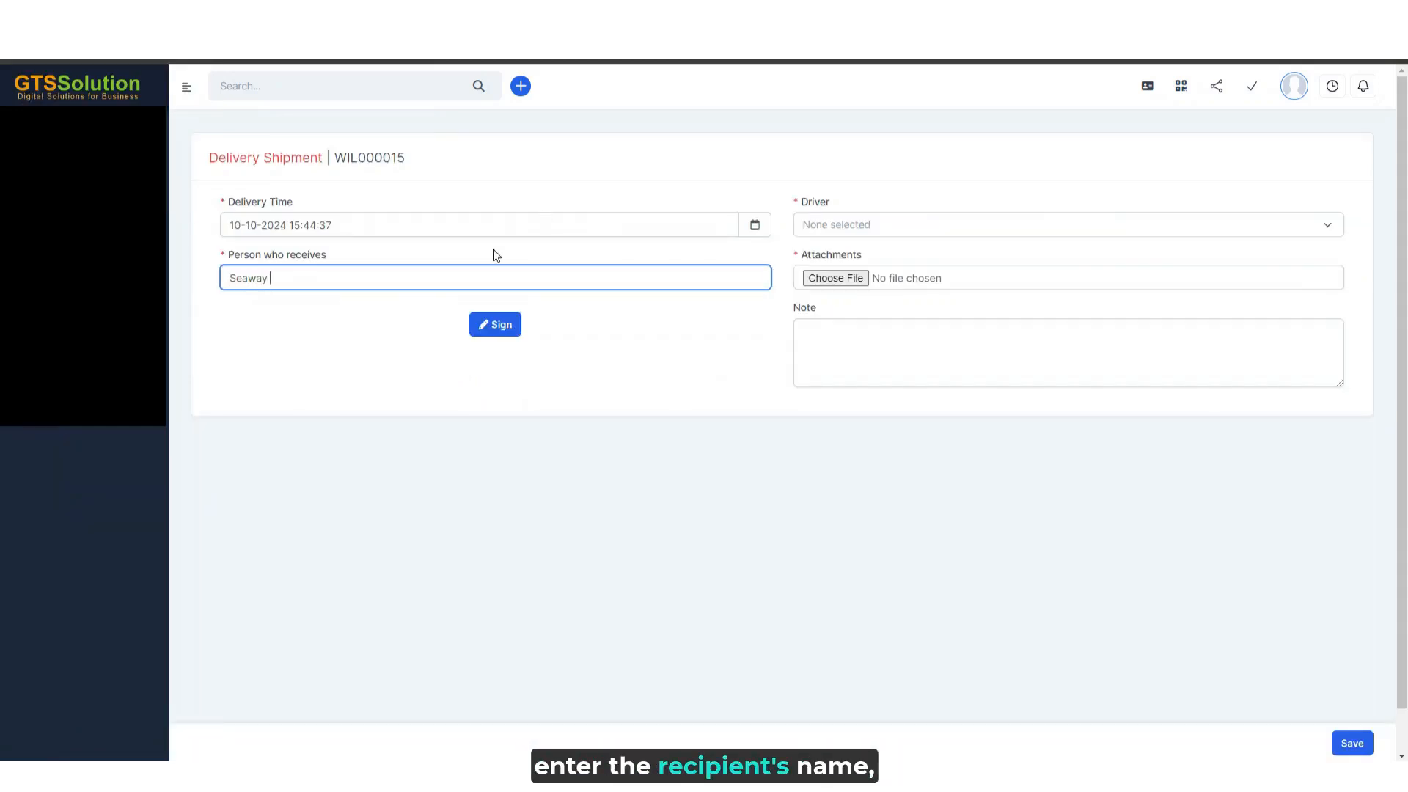
left_click(873, 225)
left_click(871, 326)
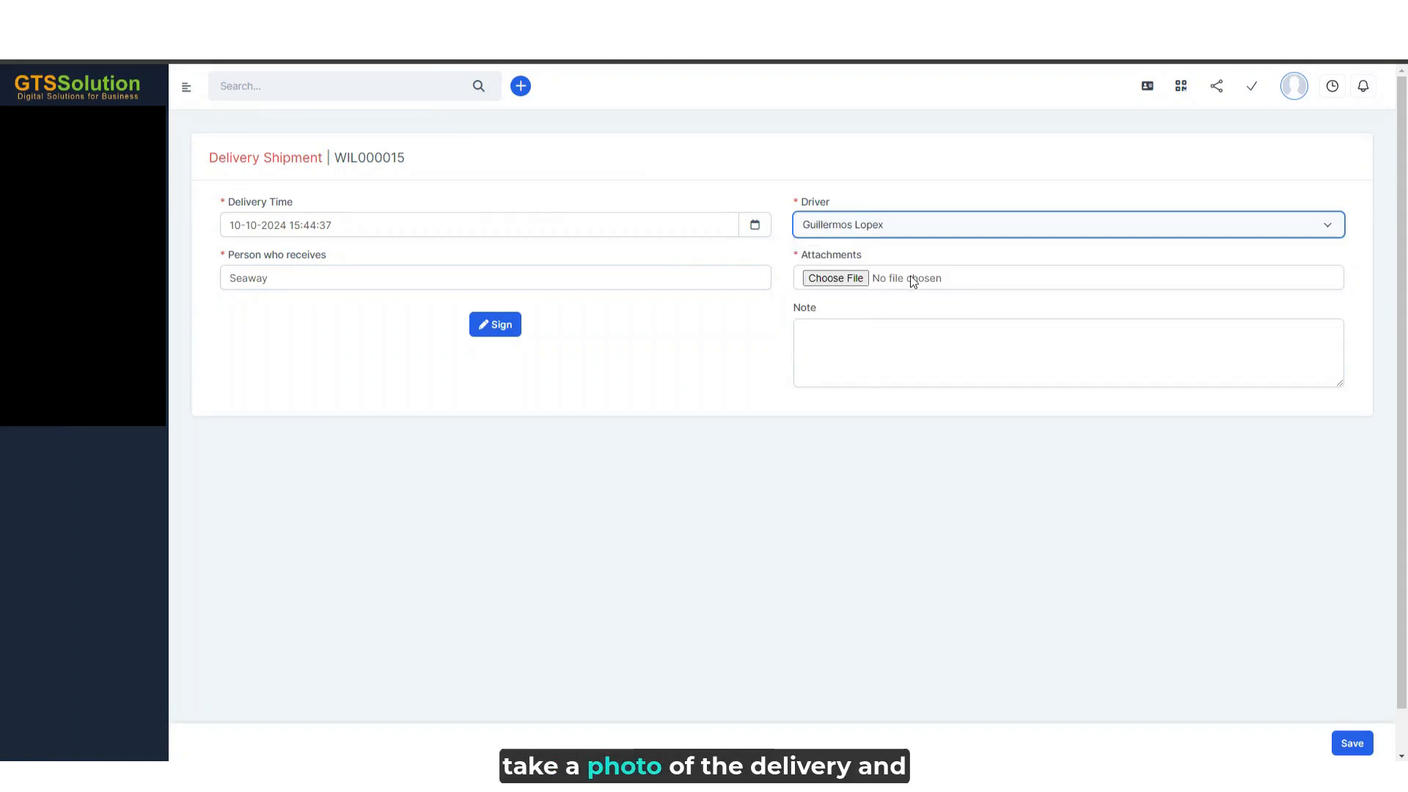
- Attach the photo download.jpg to the delivery record and add the recipient's hand-drawn signature
left_click(814, 278)
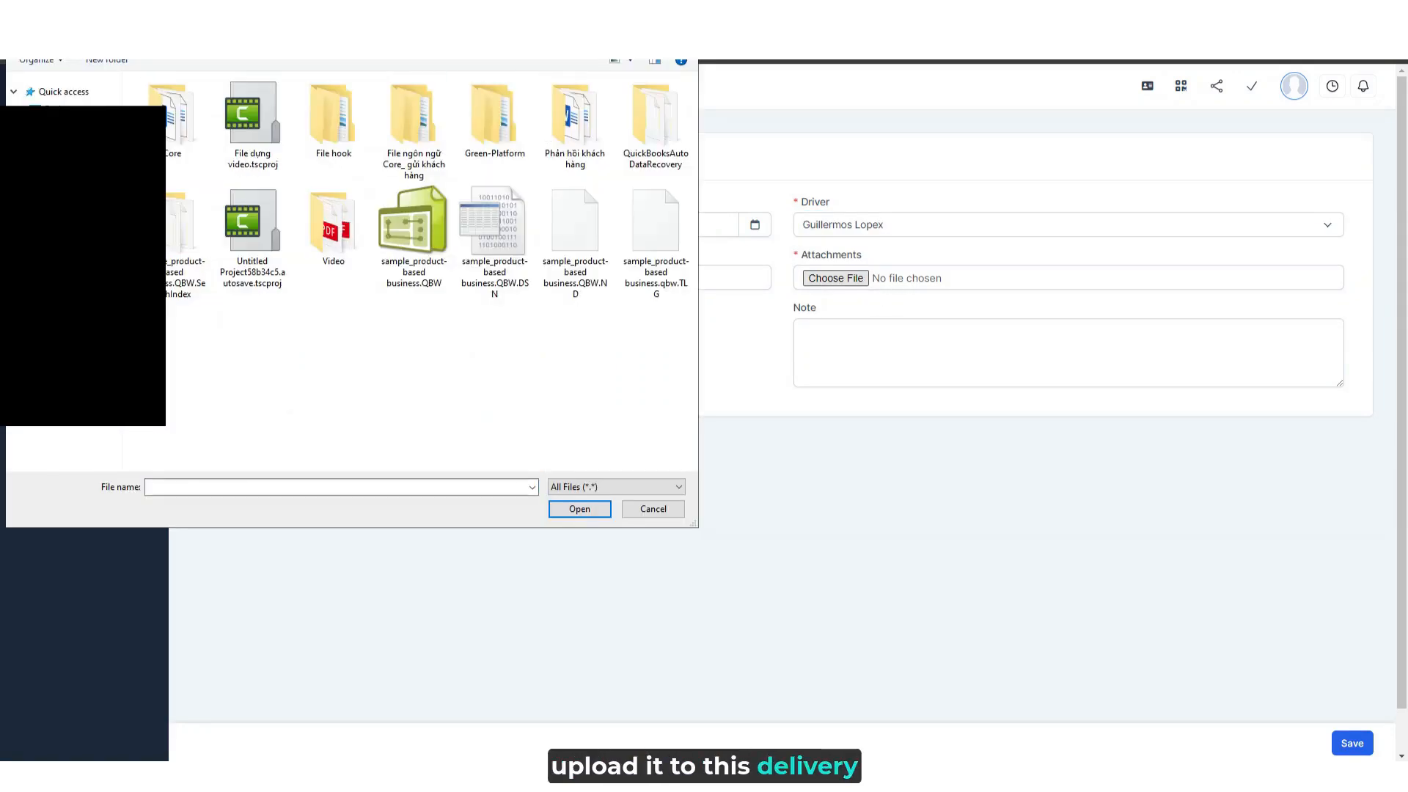
left_click(504, 130)
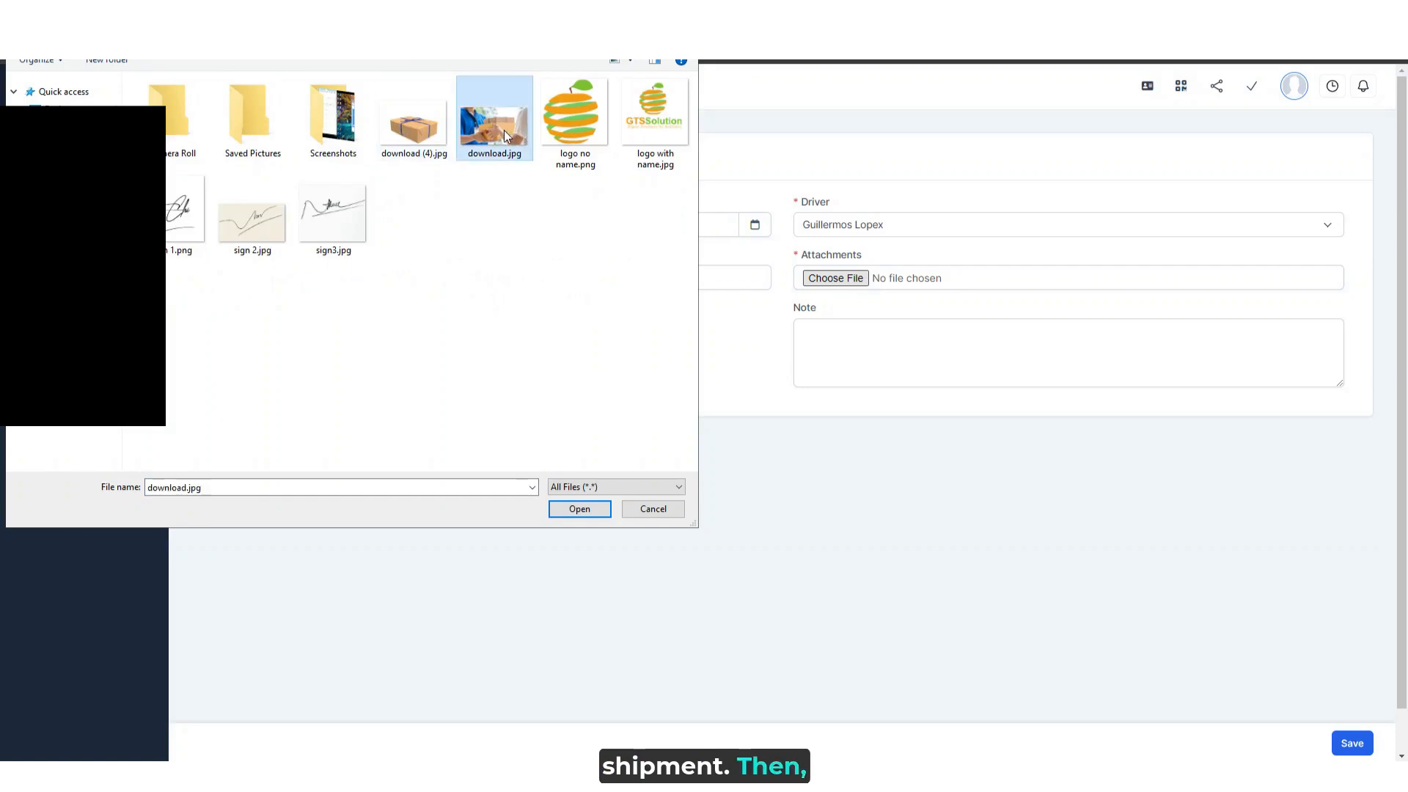
left_click(587, 509)
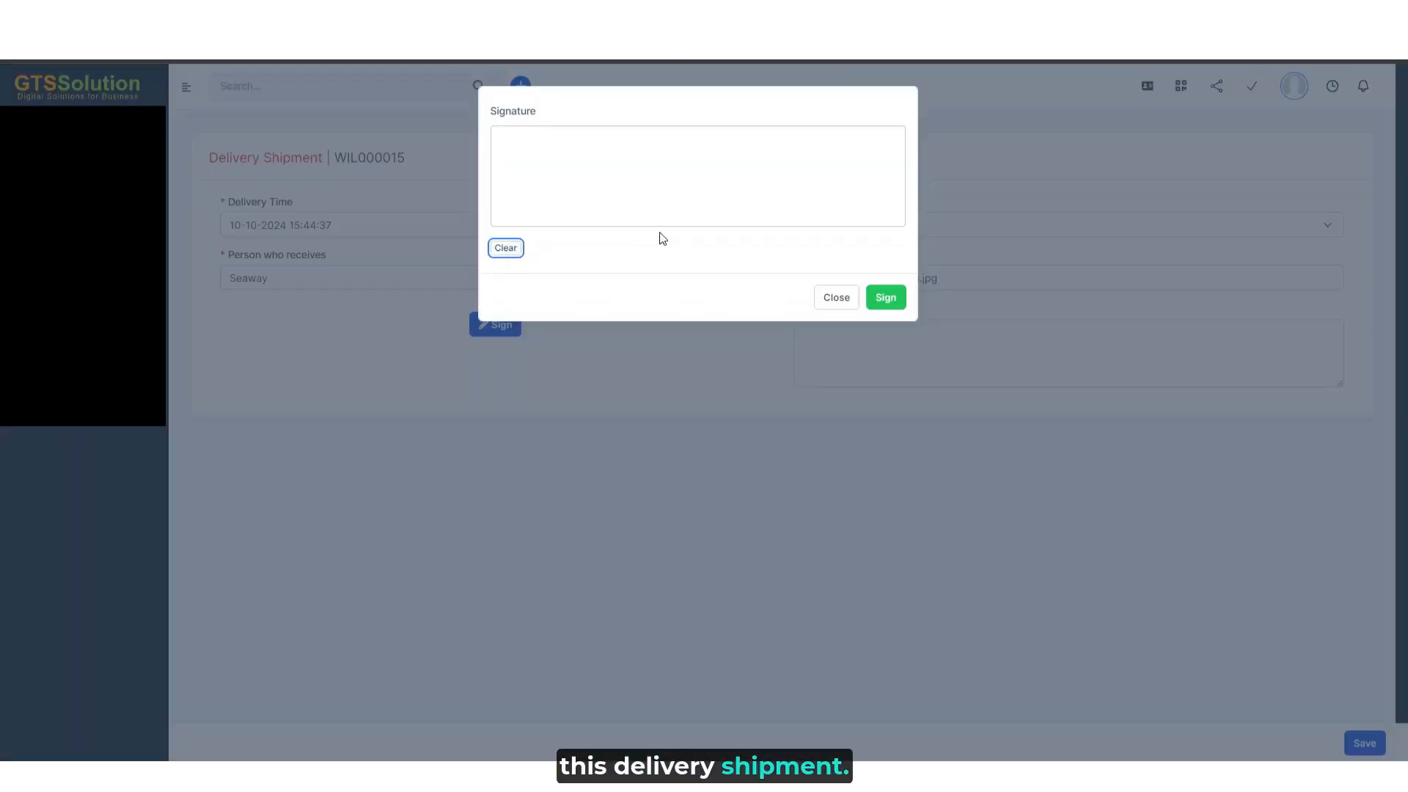
mouse_move(653, 143)
left_mouse_down()
mouse_move(633, 195)
mouse_move(790, 178)
left_mouse_up()
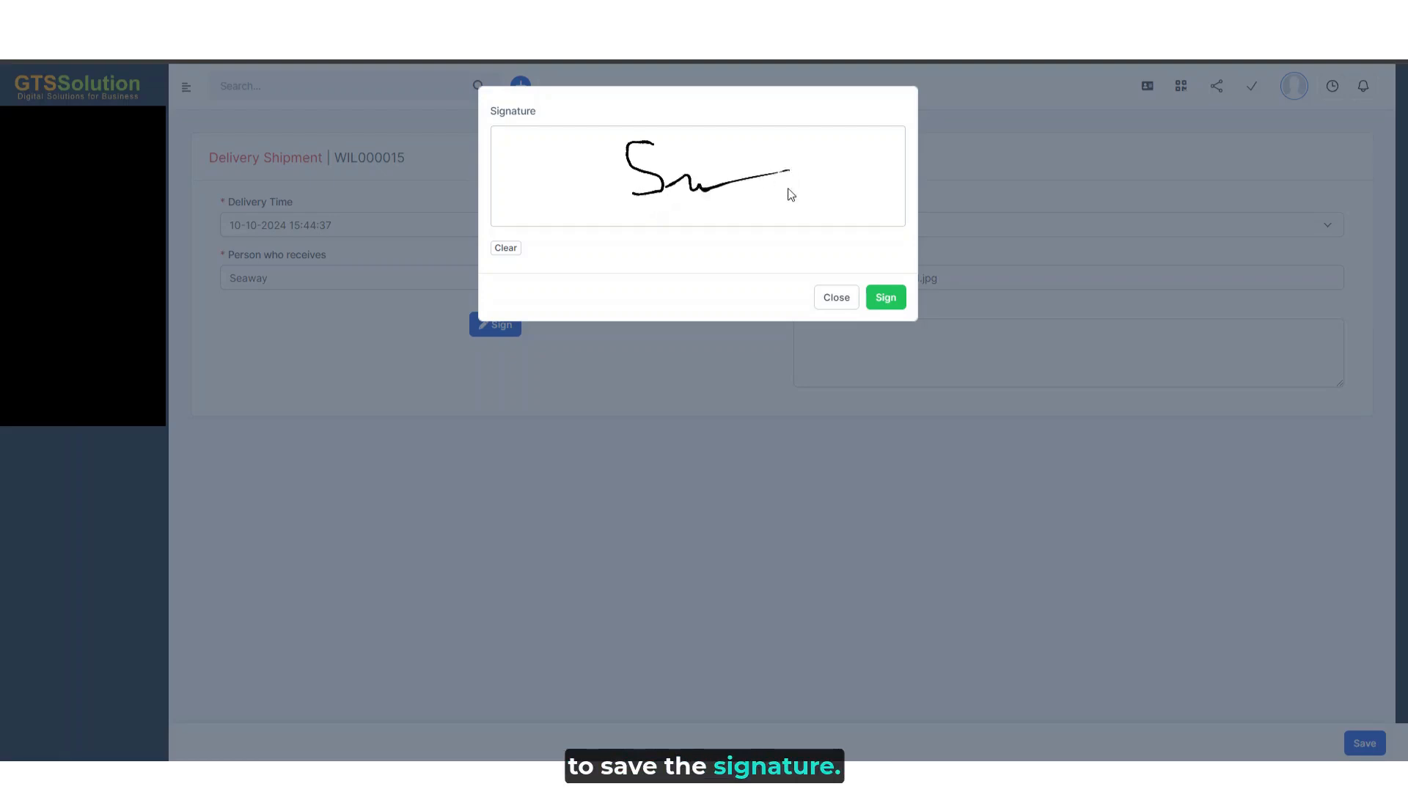
left_click(888, 296)
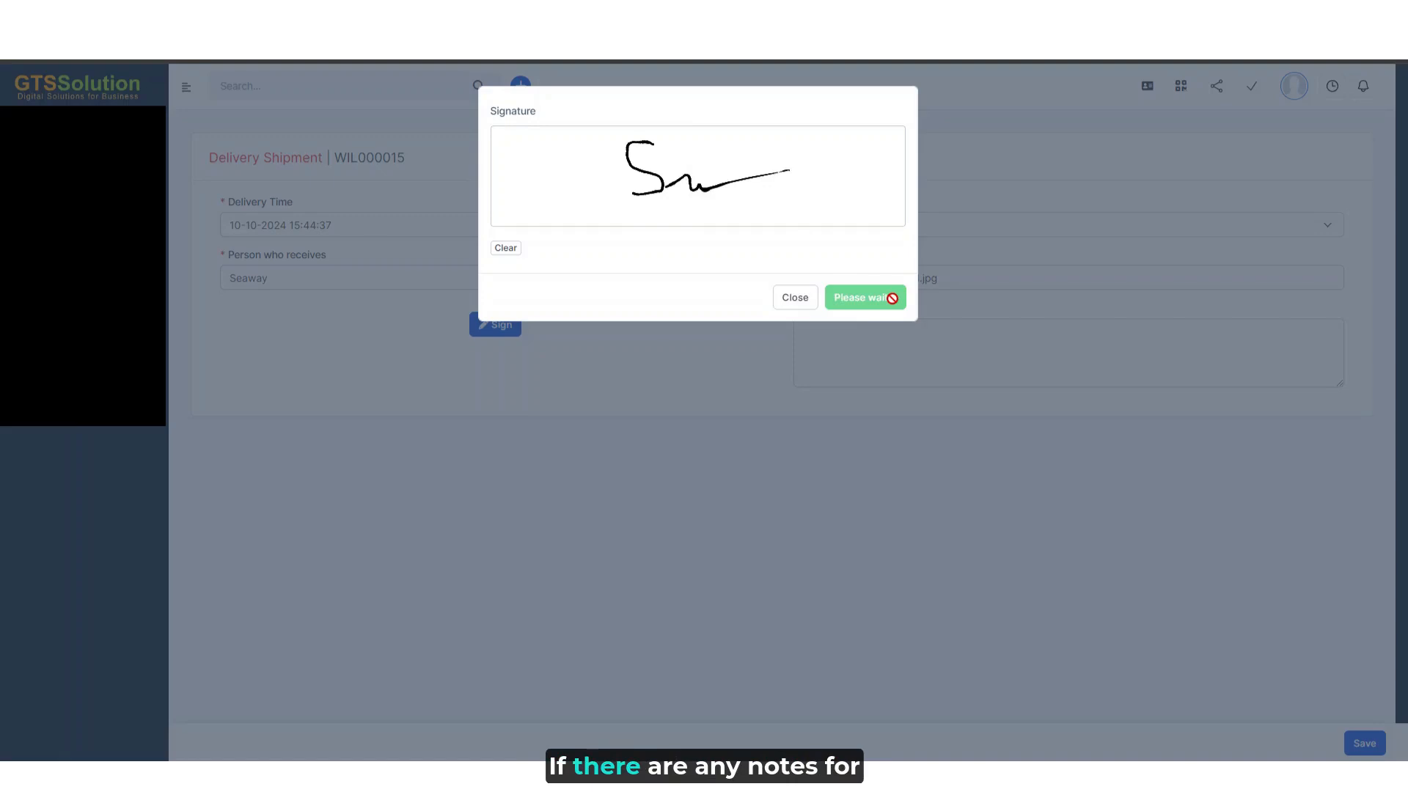
- Add the note "note noe note" to the delivery record and save it
left_click(989, 321)
type("note ")
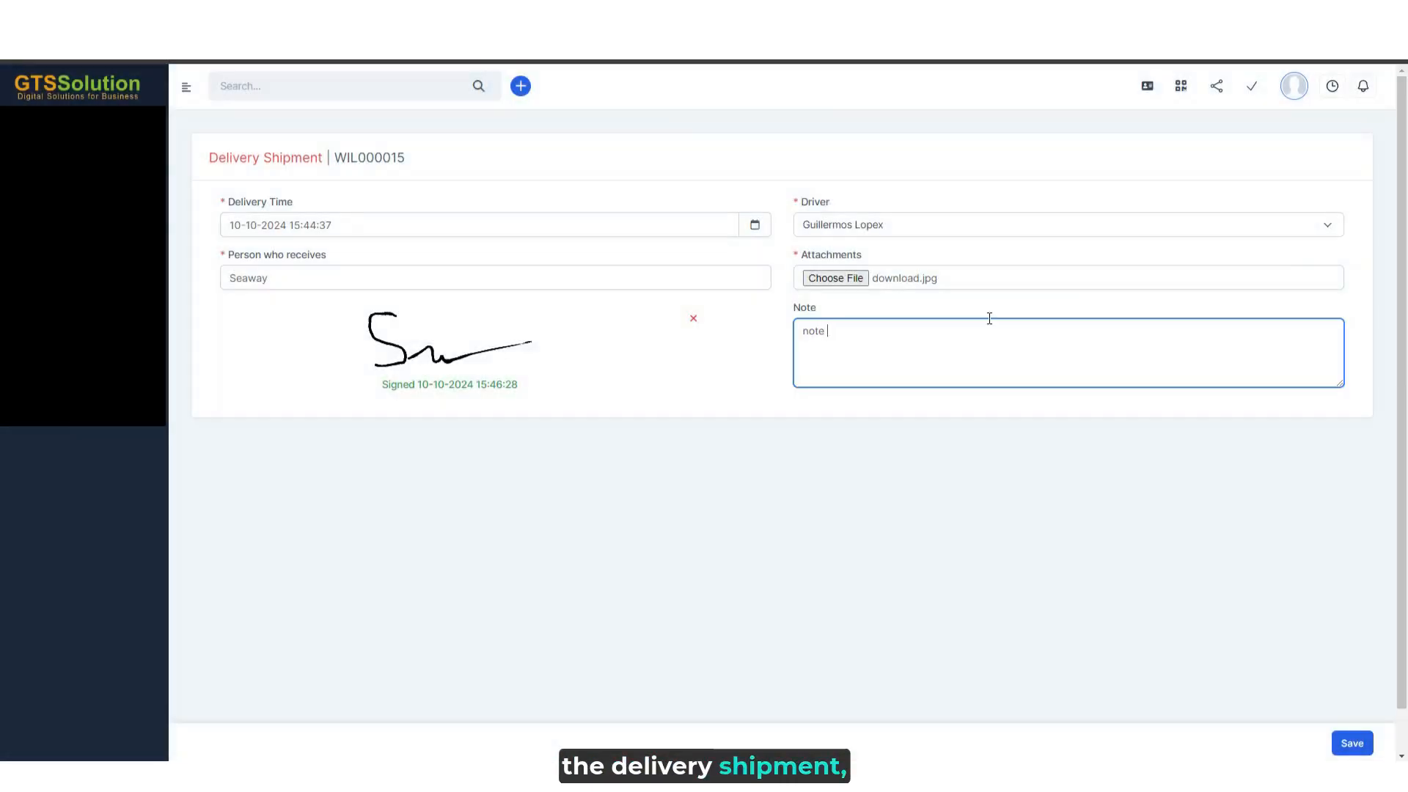
type("noe note")
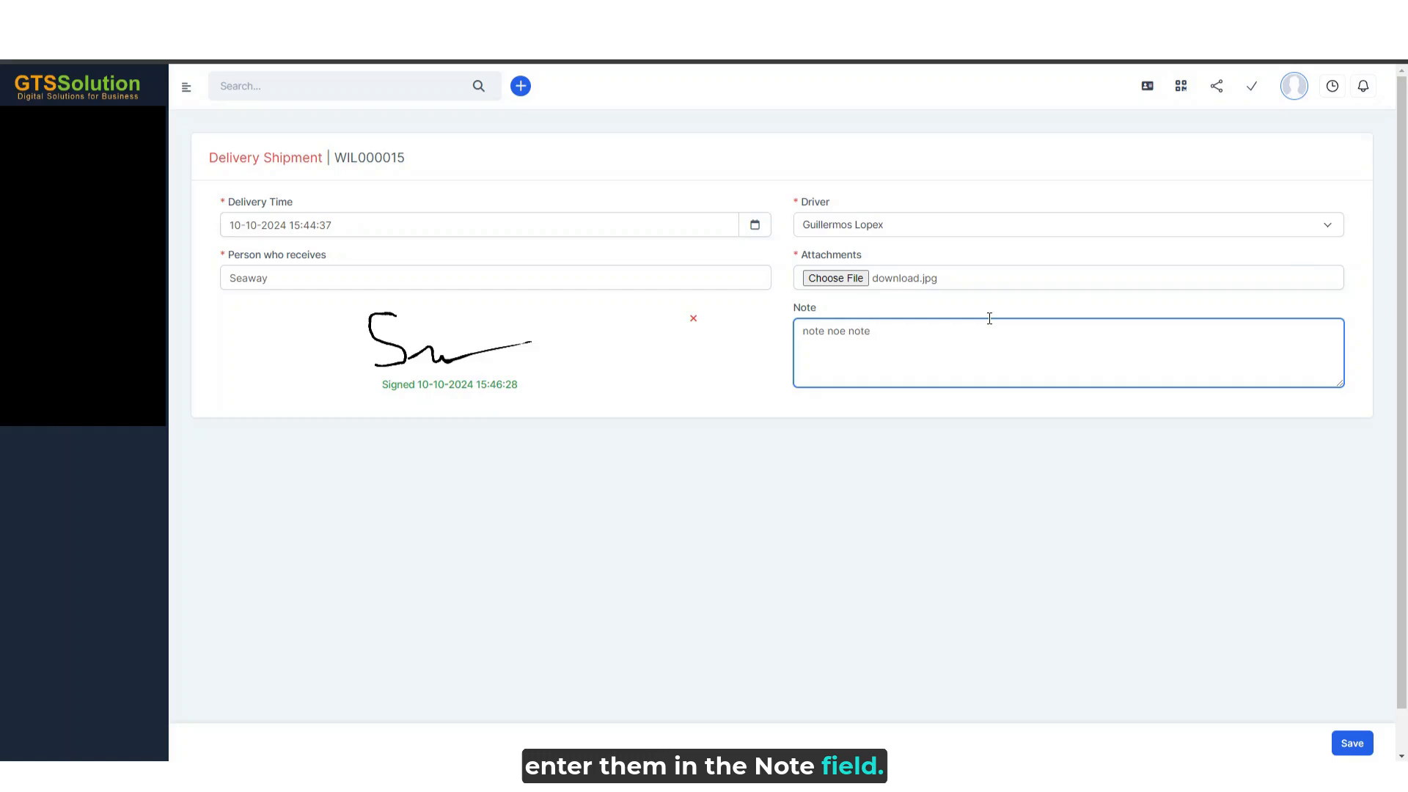
left_click(1348, 743)
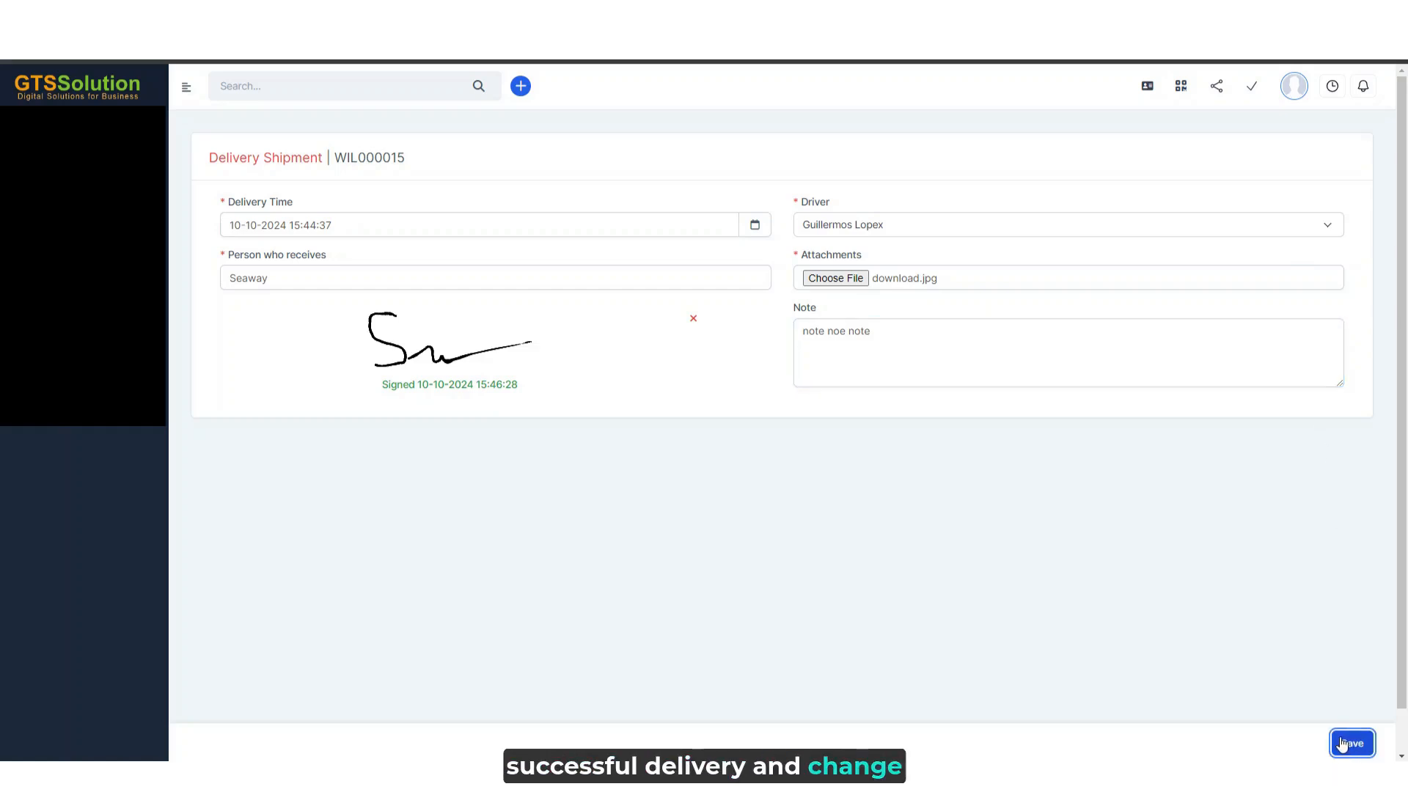
- Submit the completed delivery record for package WIL000015 and look over its package details
left_click(1344, 744)
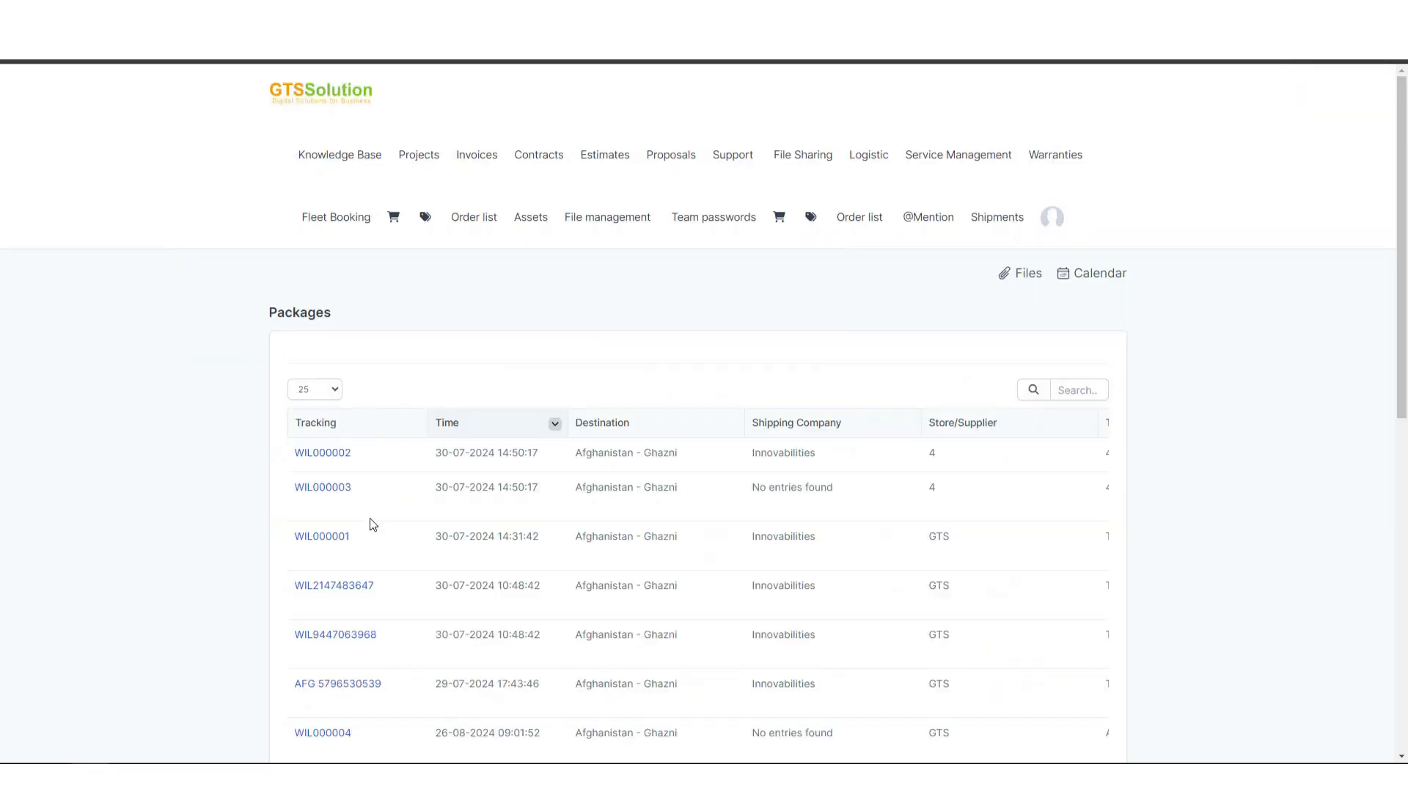
scroll(371, 528, "down", 5)
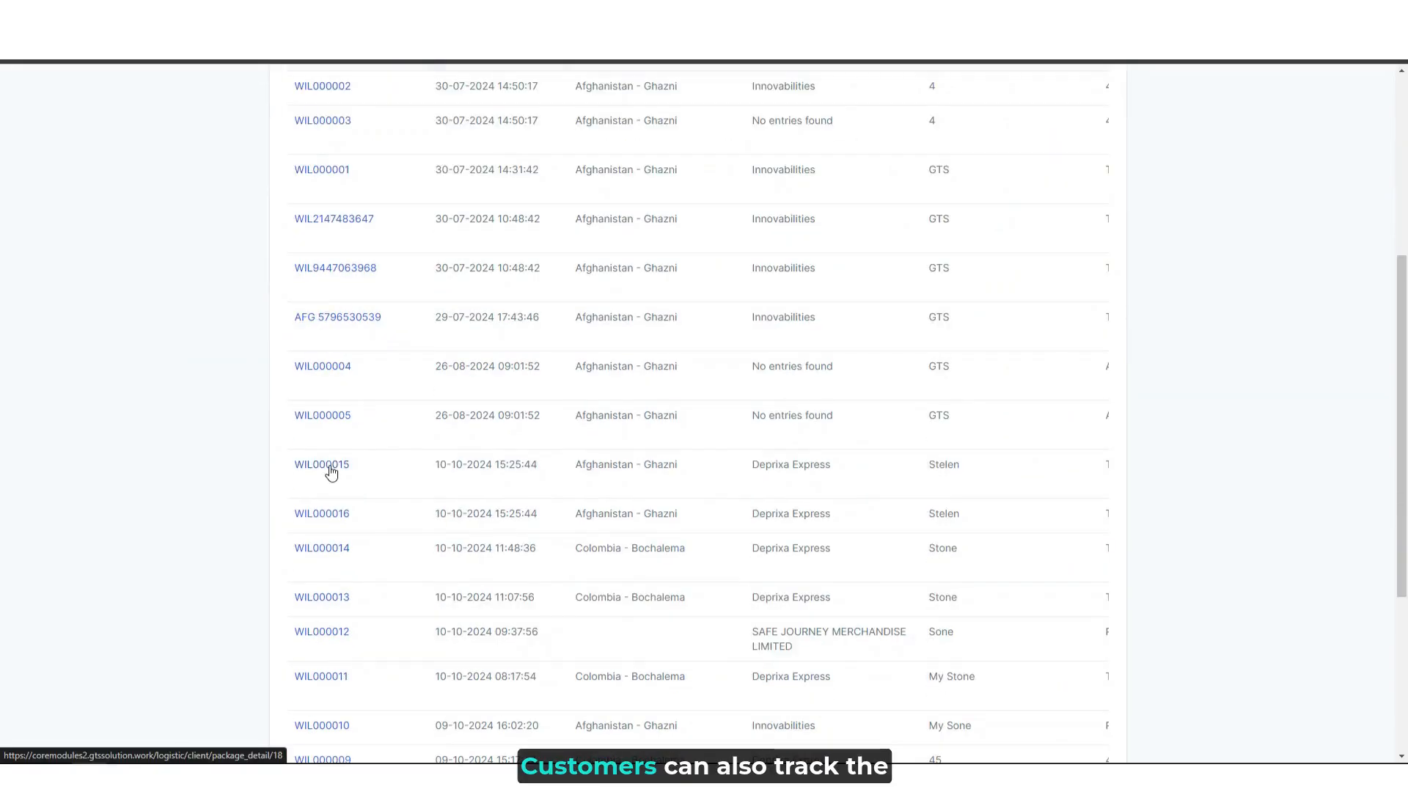
- Open package WIL000015 in the customer portal and examine its delivery information, tracking history, shipping details and sender details
left_click(322, 465)
scroll(629, 386, "down", 5)
scroll(628, 389, "down", 10)
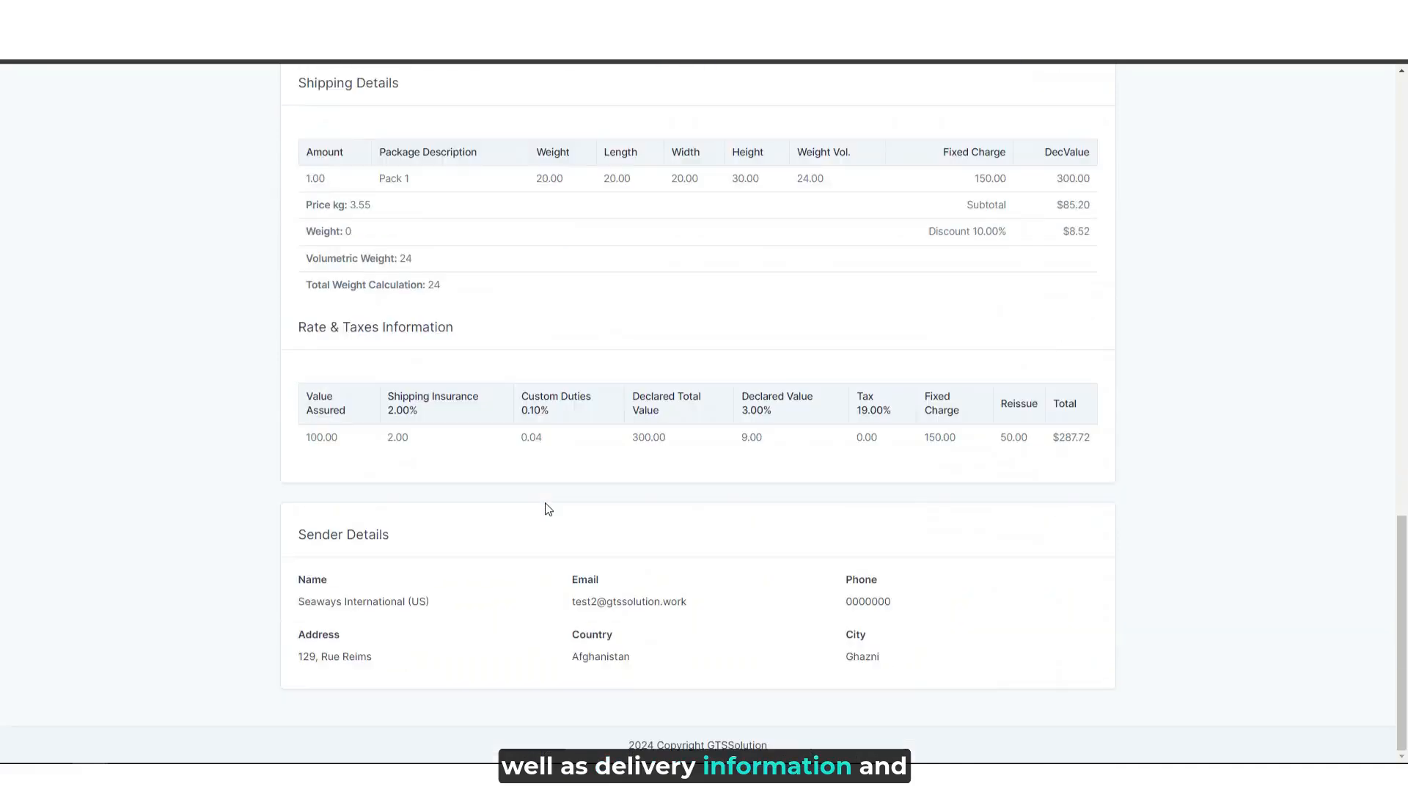
scroll(770, 603, "up", 6)
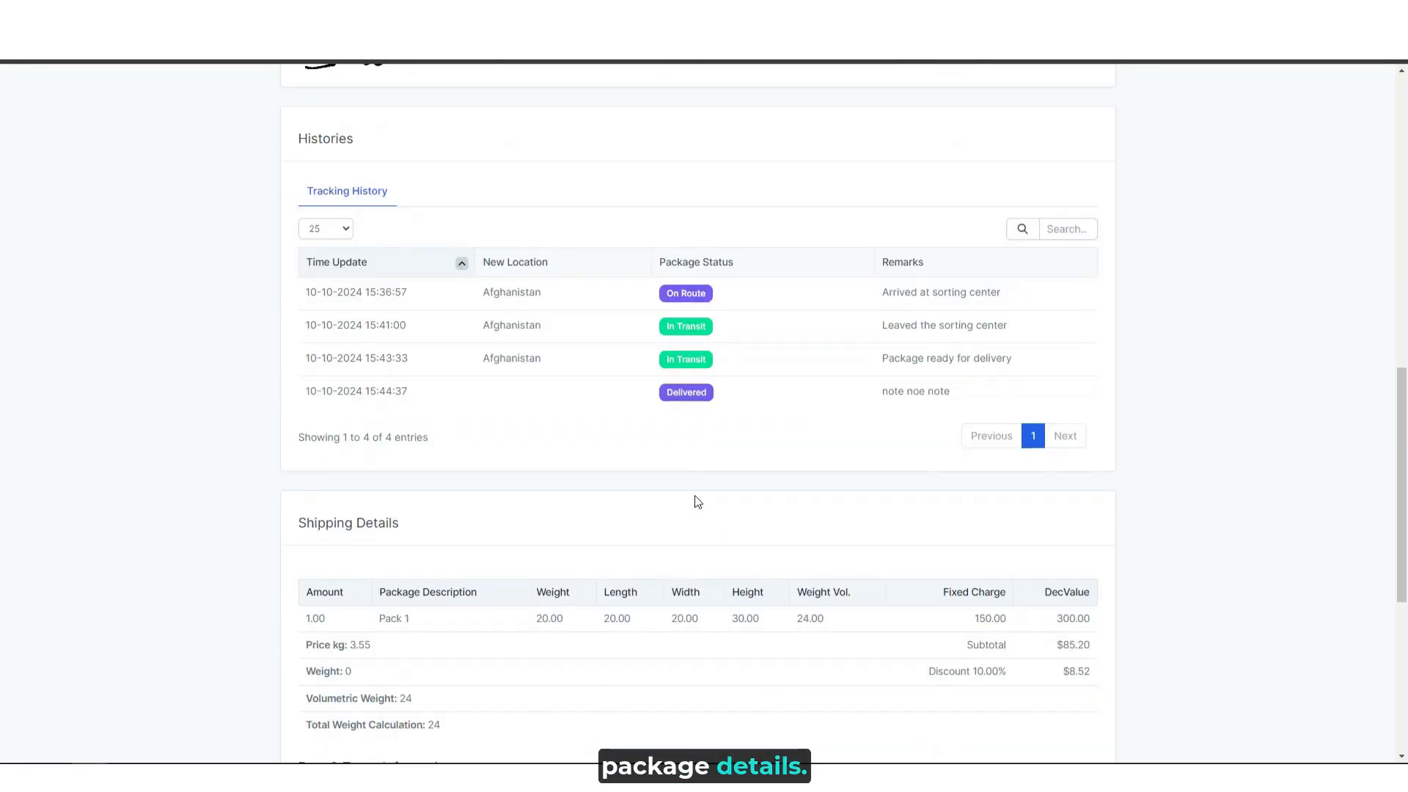
scroll(651, 456, "up", 10)
- Export the shipment document for package WIL000015 from the customer portal
left_click(1067, 335)
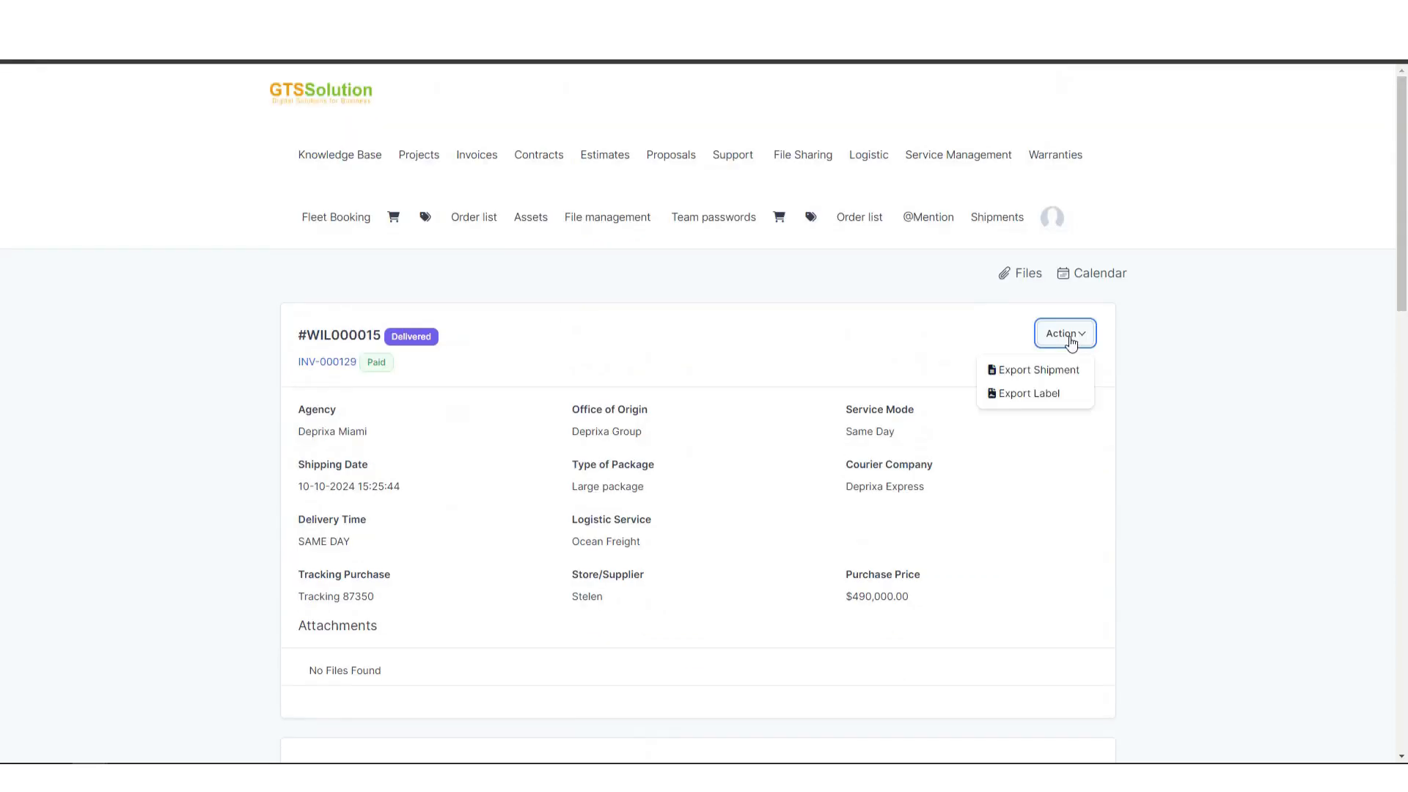
left_click(1048, 368)
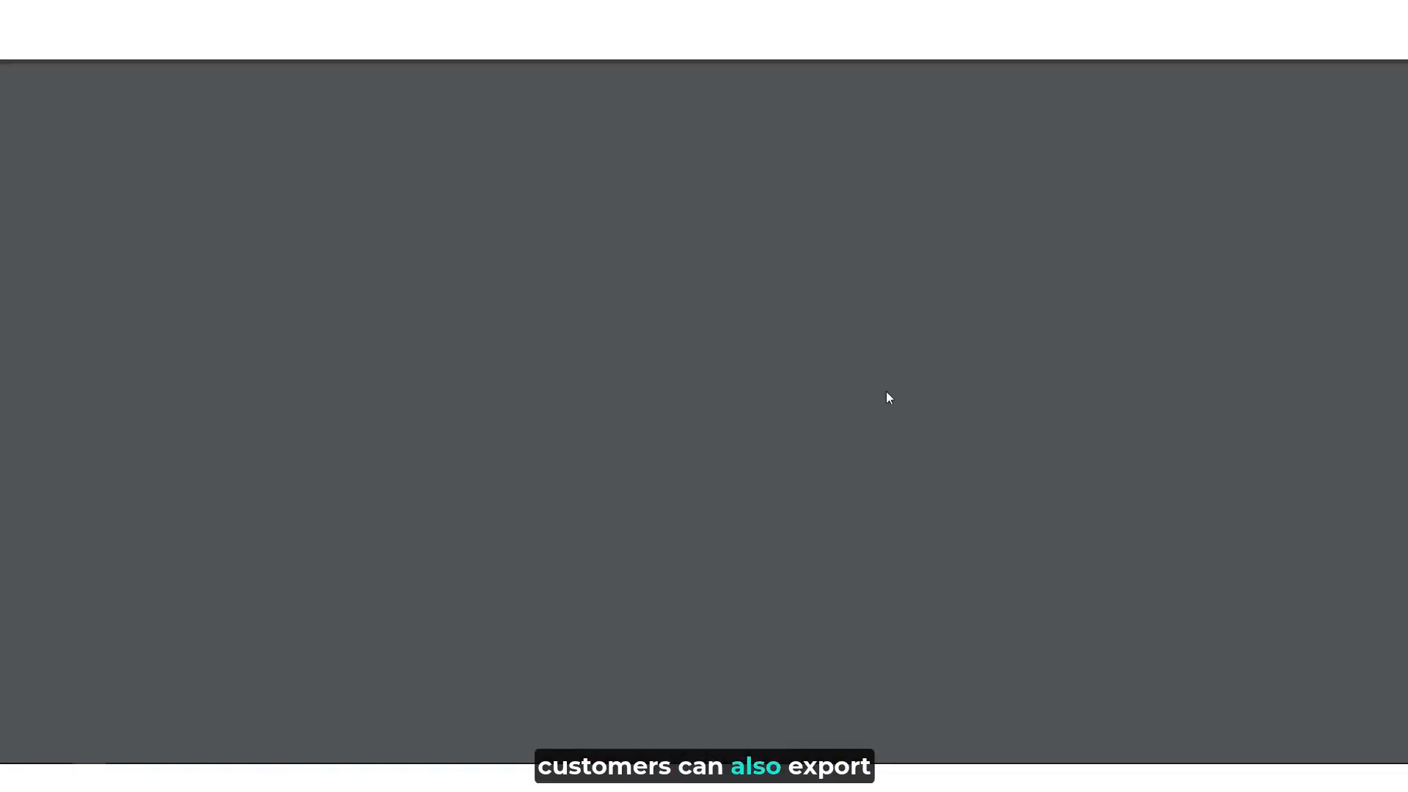